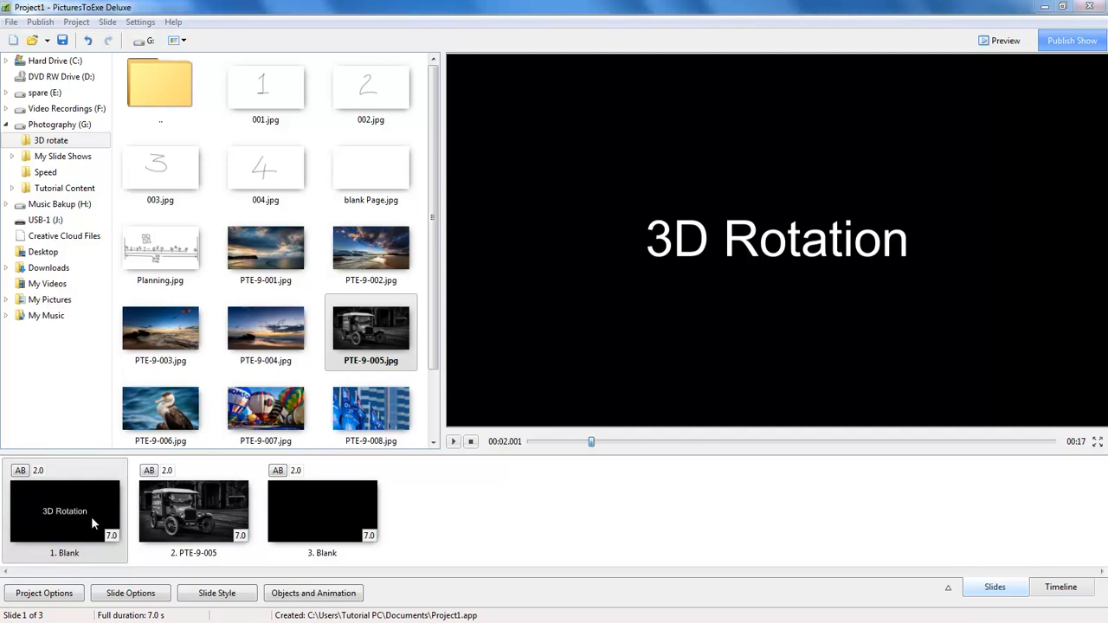
- Set the duration of slide 2 (PTE-9-005) to 24 seconds and open its objects and animation editor
click(182, 516)
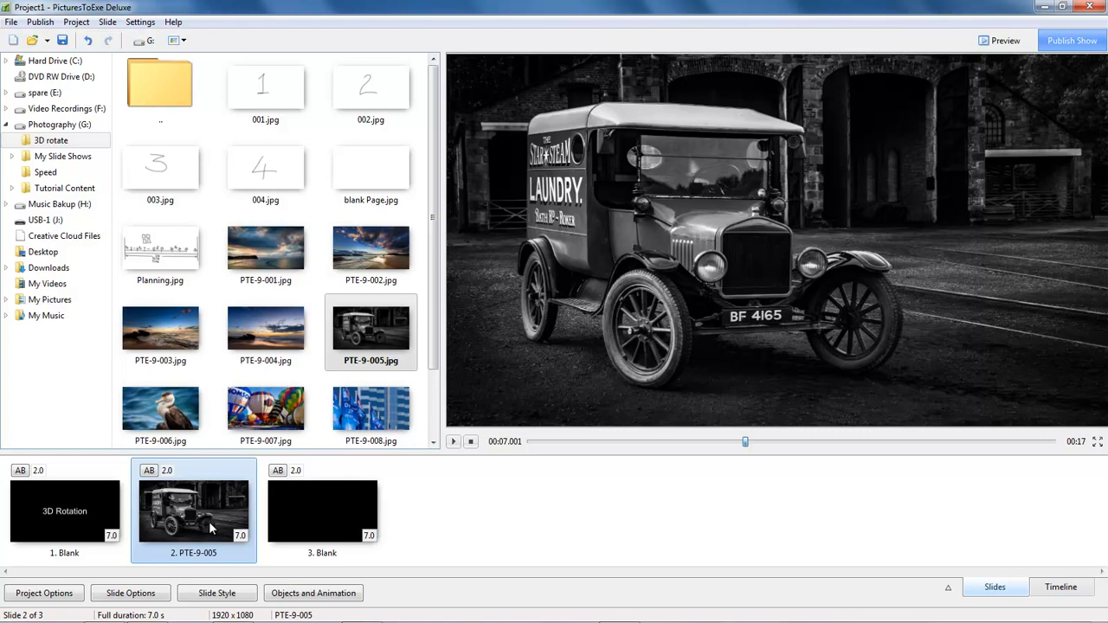
click(240, 536)
text(24)
click(286, 594)
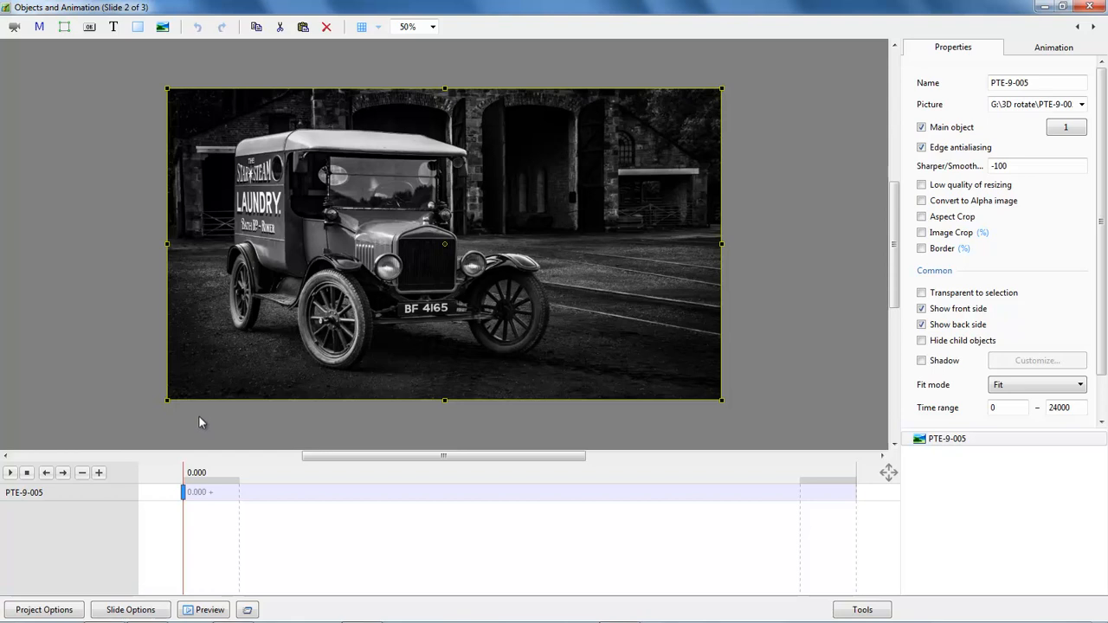
- Add the pictures PTE-9-001 to PTE-9-004 from the 3D rotate folder on the Photography drive as independent objects, with no parent object
click(95, 161)
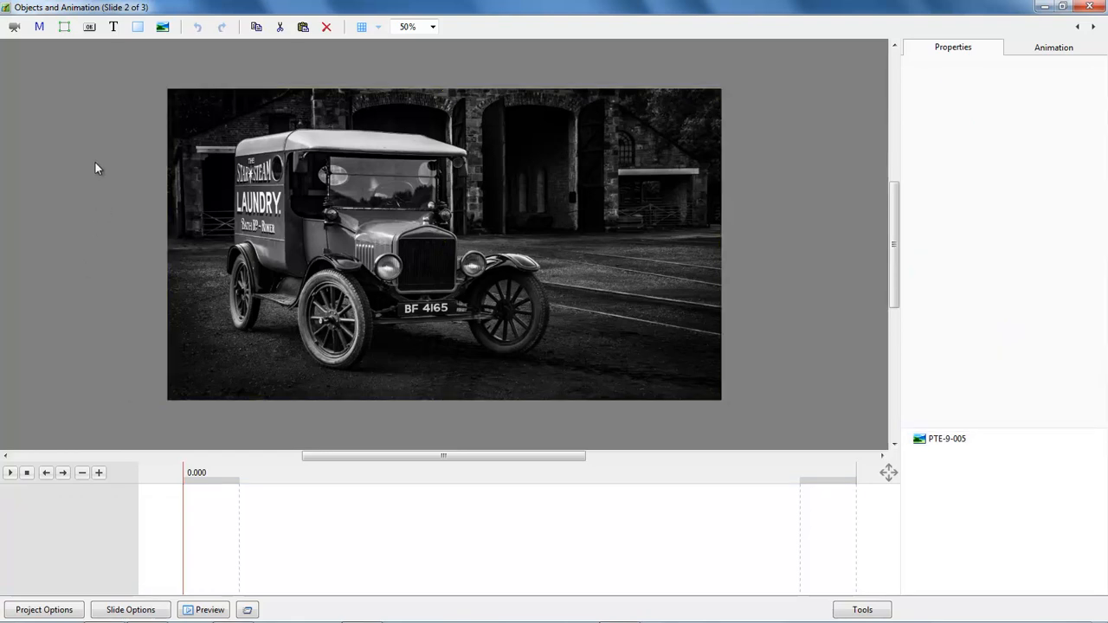
click(163, 29)
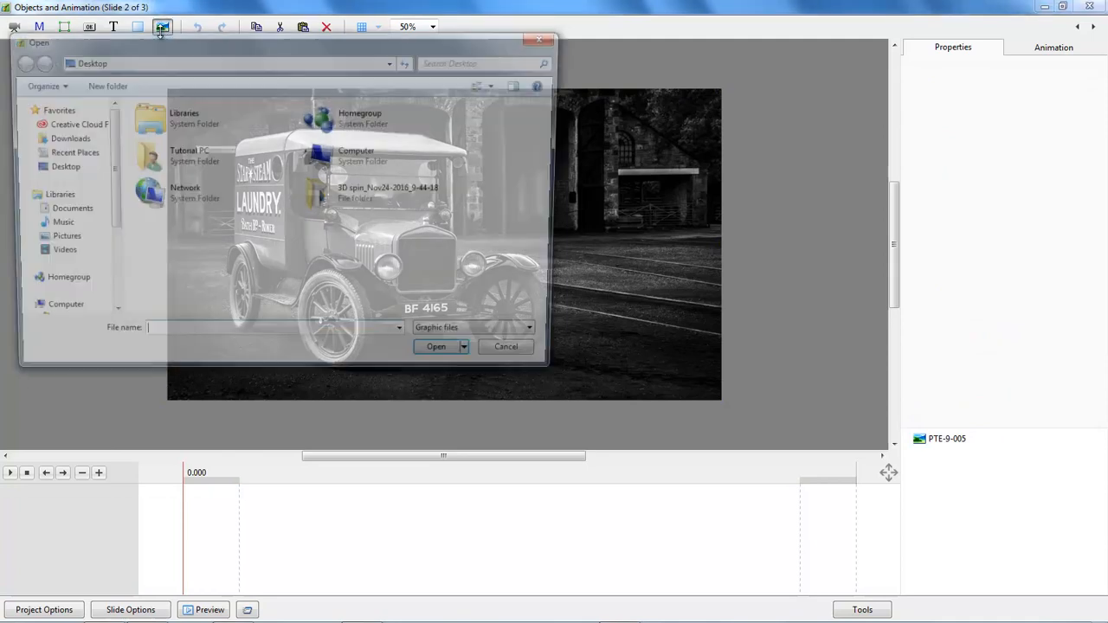
drag(106, 205, 107, 270)
click(70, 265)
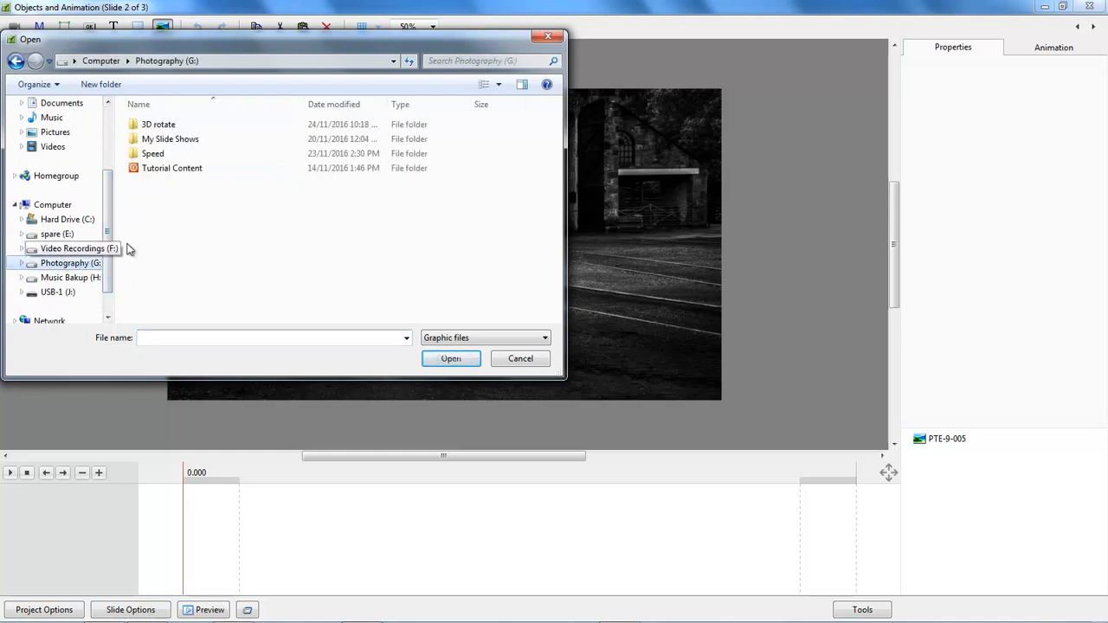
double_click(149, 120)
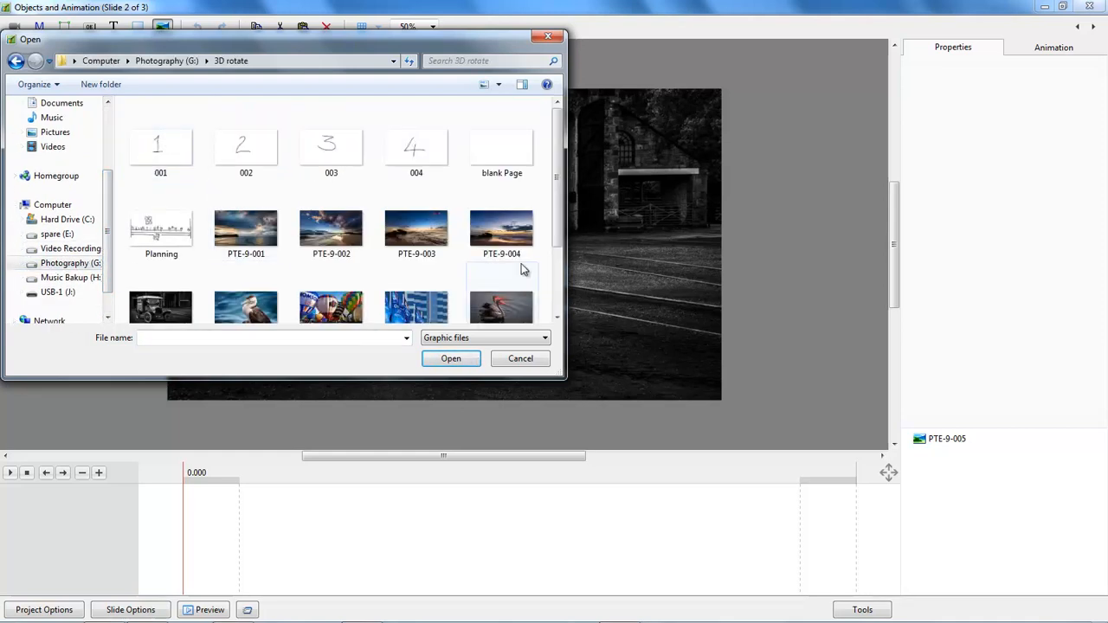
scroll(390, 264, down, 1)
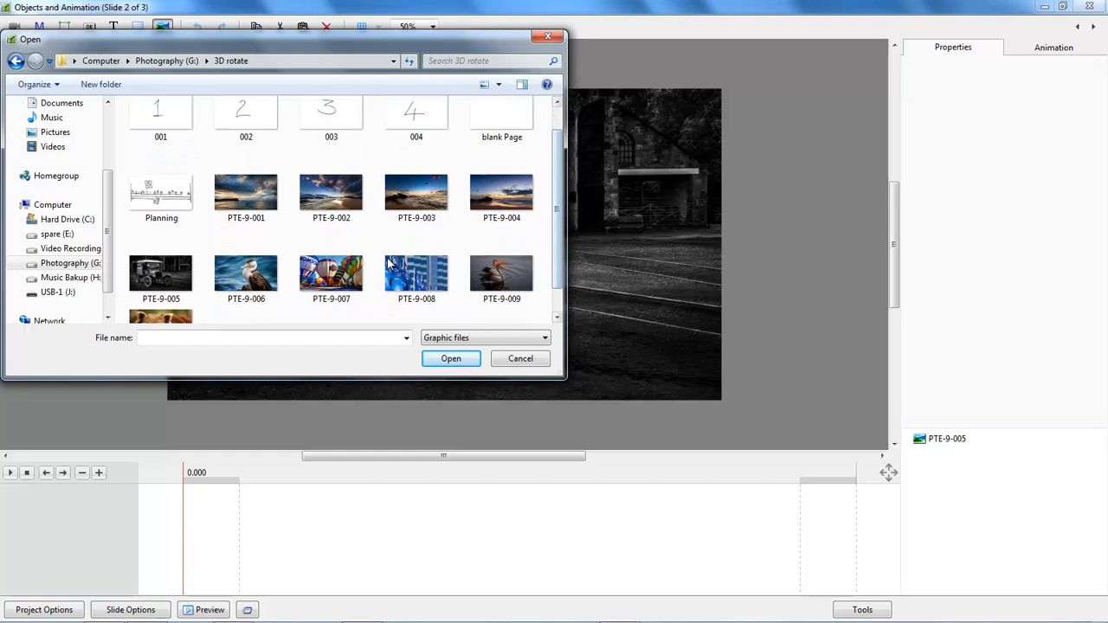
click(245, 197)
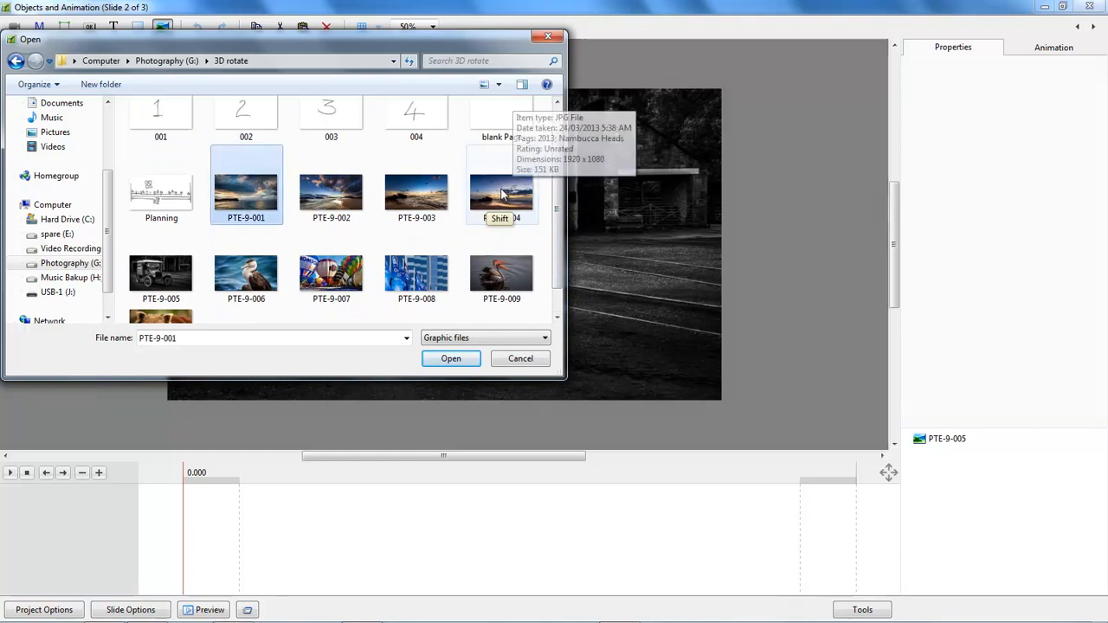
shift+click(502, 194)
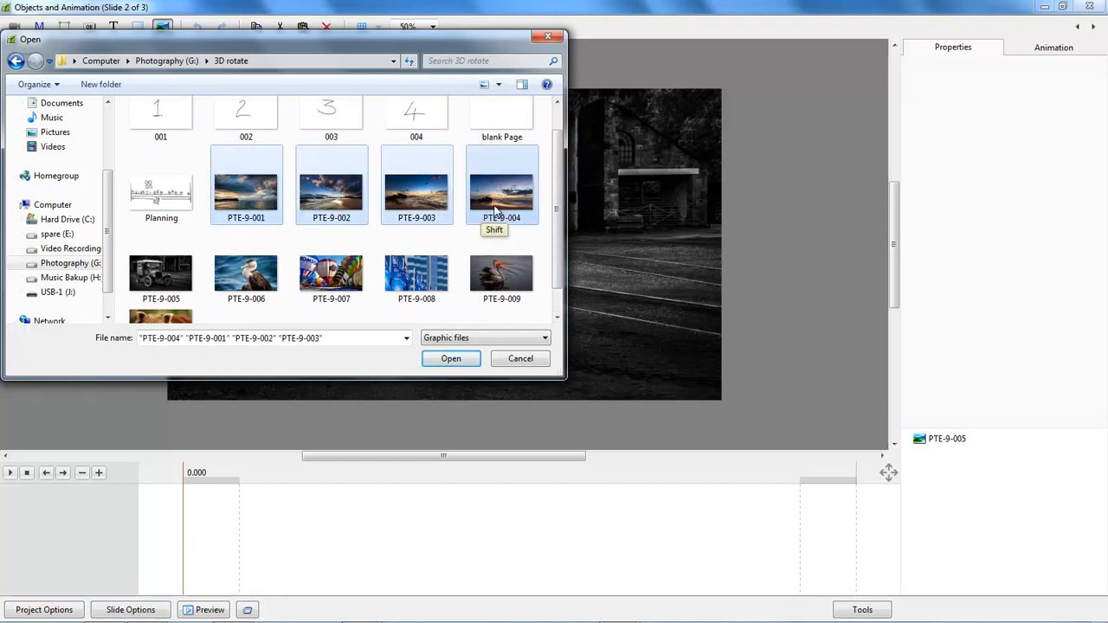
click(451, 360)
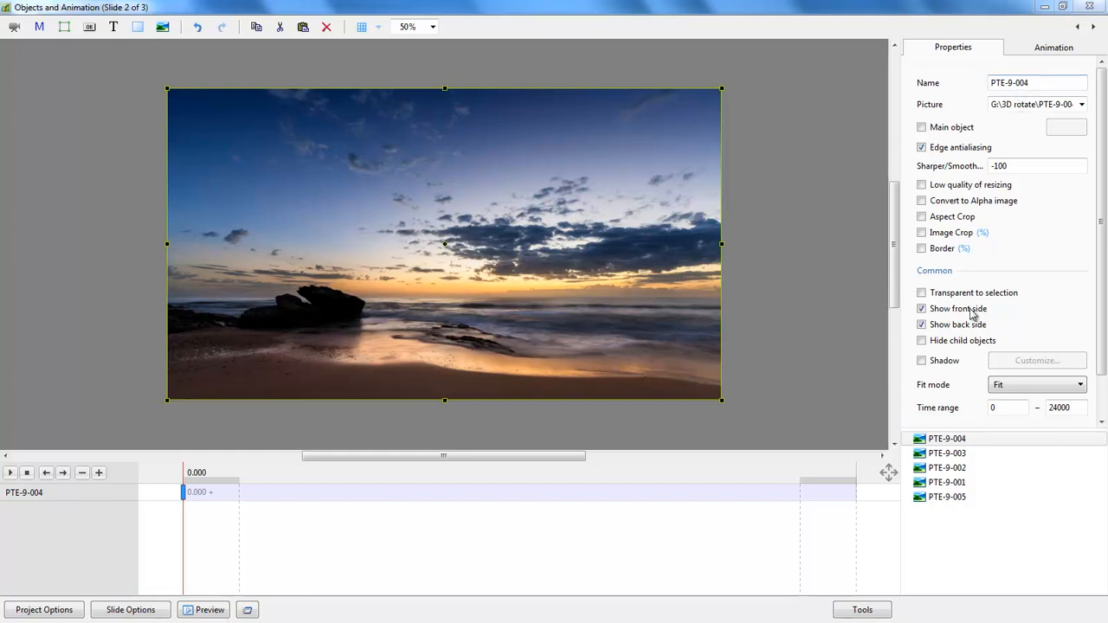
- Rename the PTE-9-005 picture object as Background
click(949, 498)
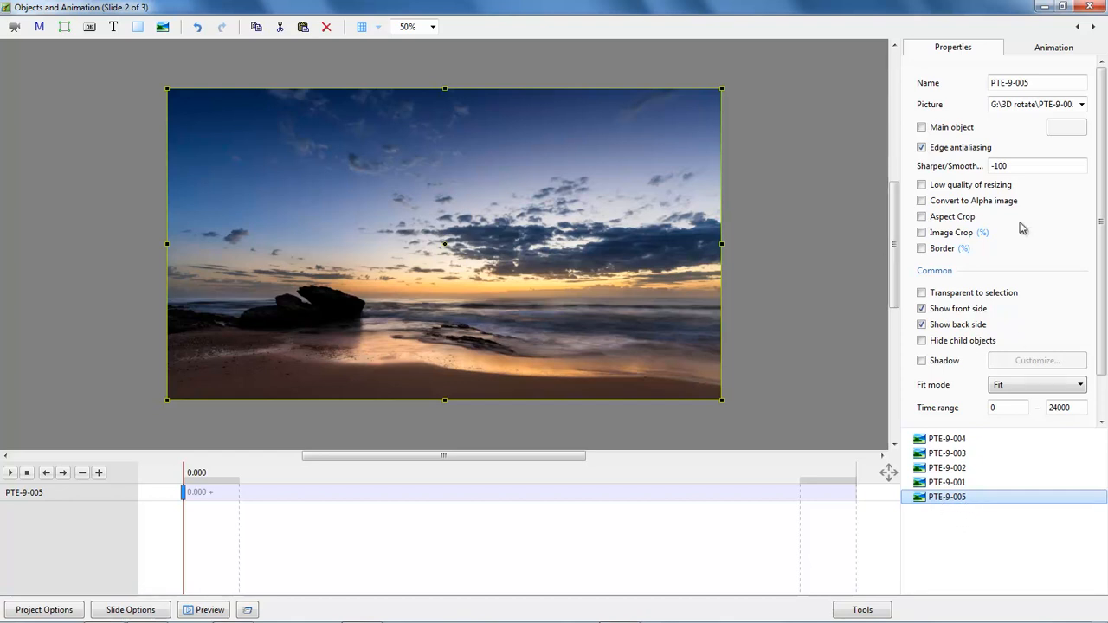
double_click(1032, 83)
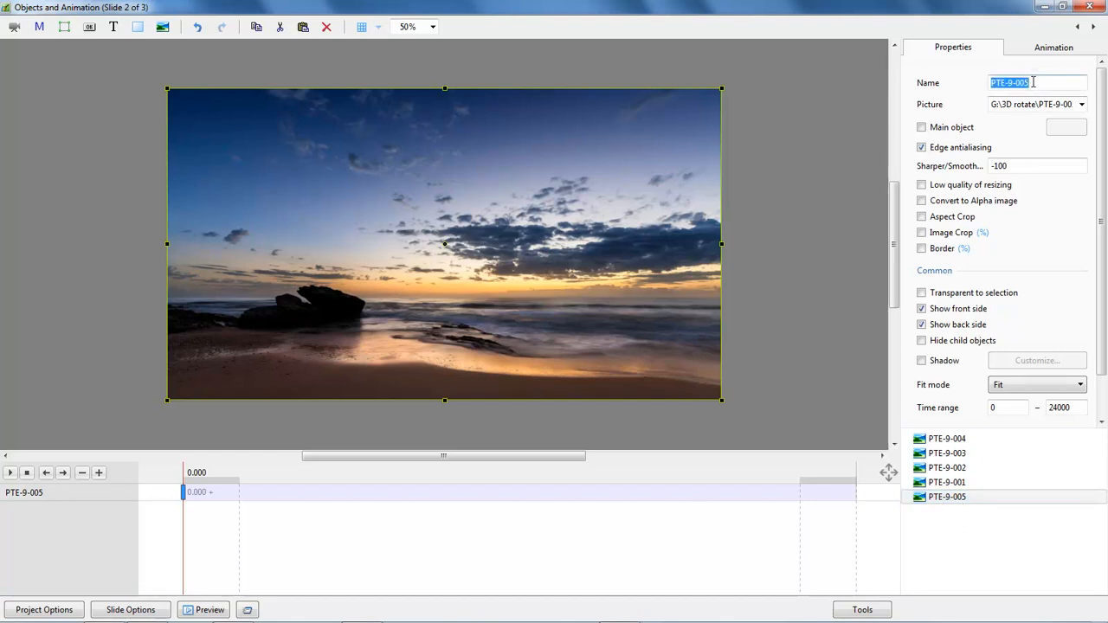
text(Background)
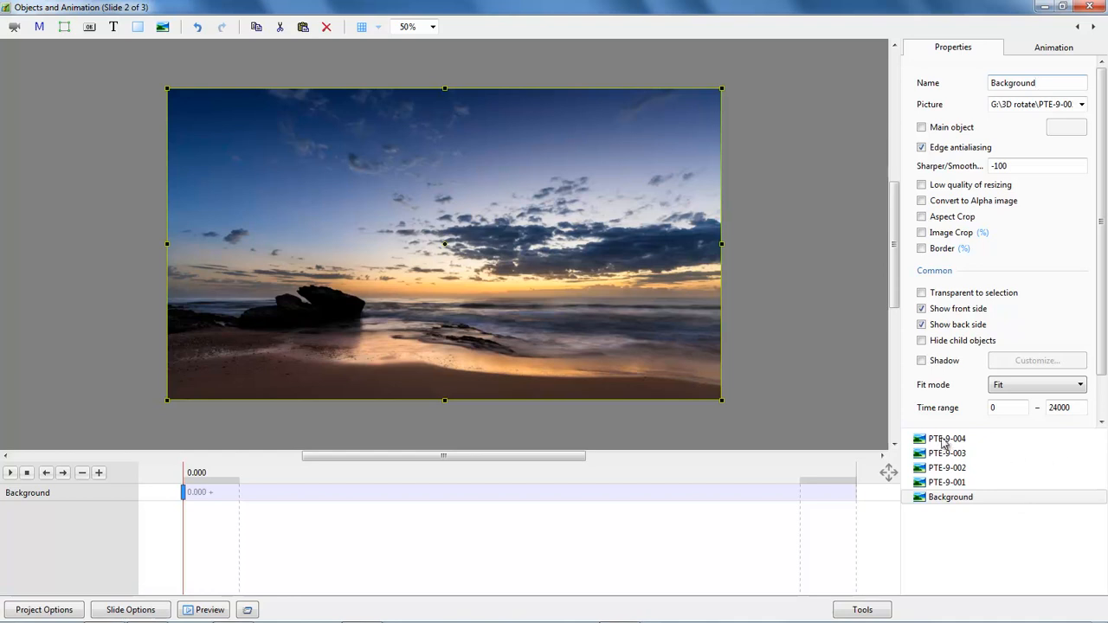
click(950, 486)
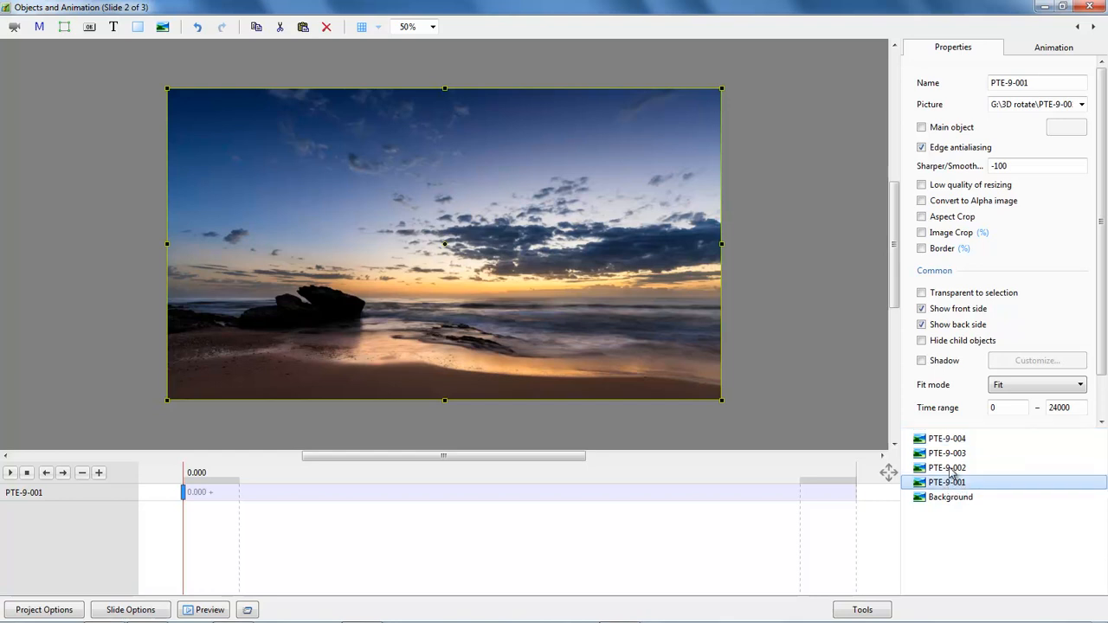
click(950, 468)
click(950, 454)
click(953, 439)
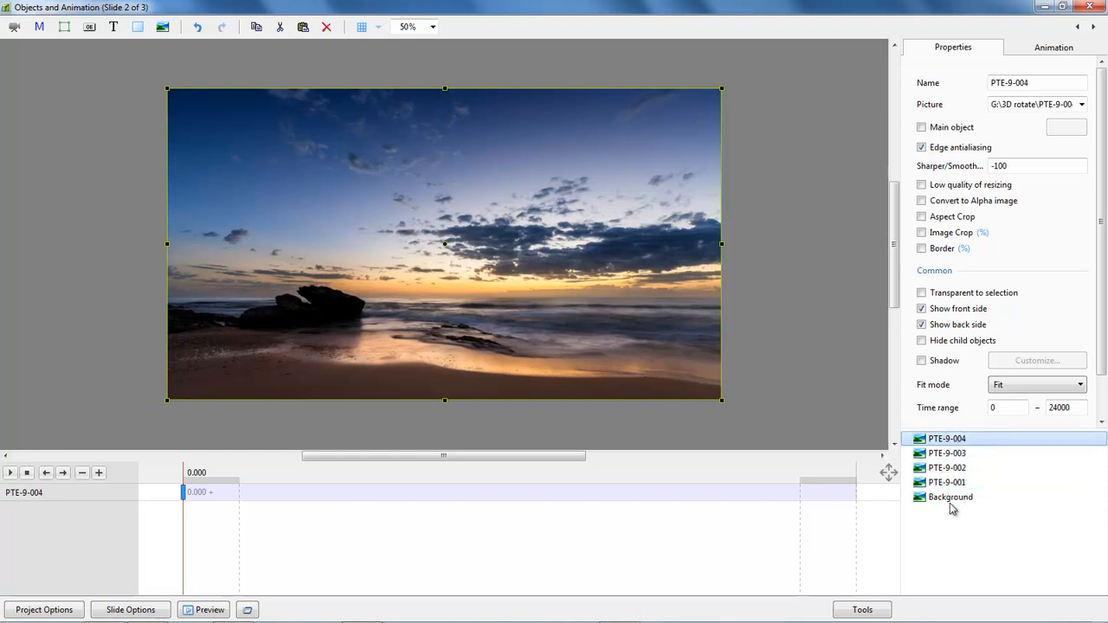
- Reorder the picture objects from front to back as PTE-9-001, PTE-9-002, PTE-9-003 and PTE-9-004 above Background
click(948, 485)
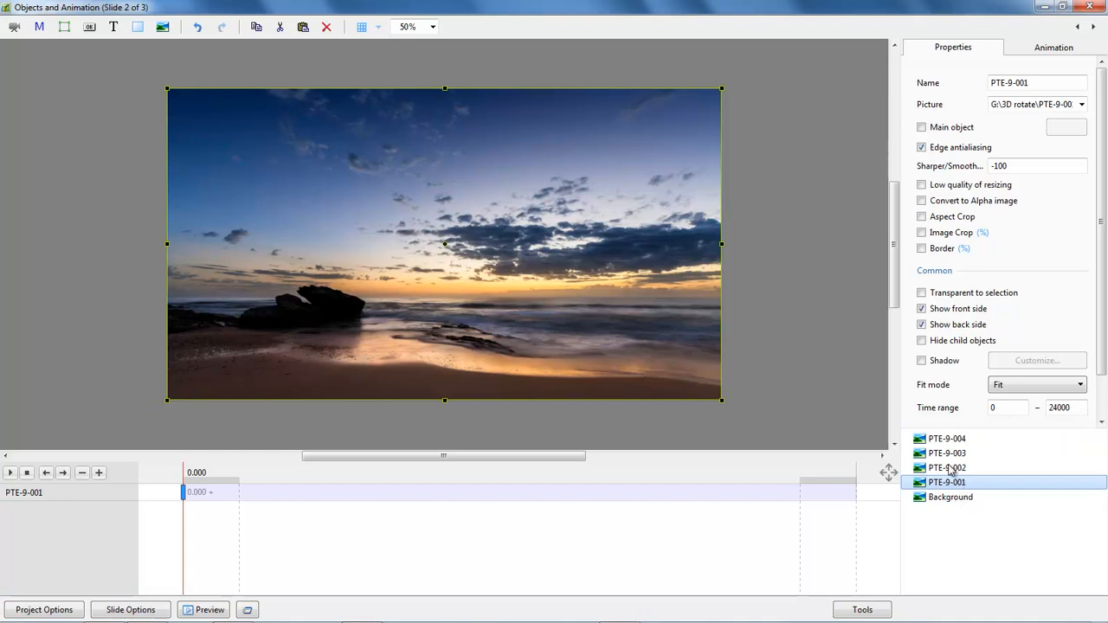
drag(948, 483, 950, 468)
key(shift+Page_Up)
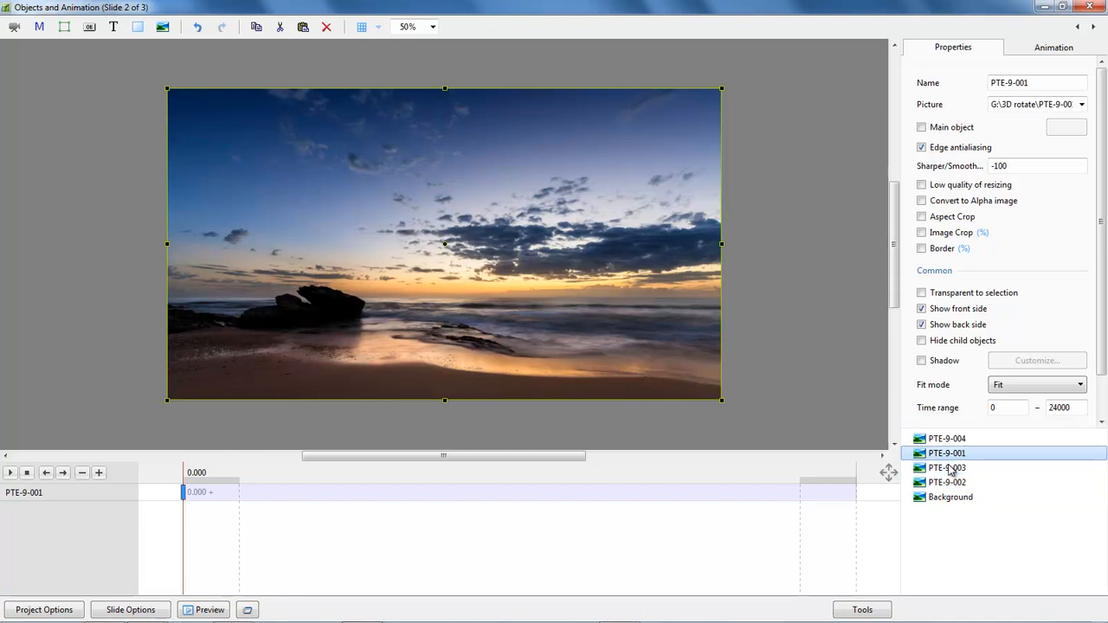
key(shift+Page_Up)
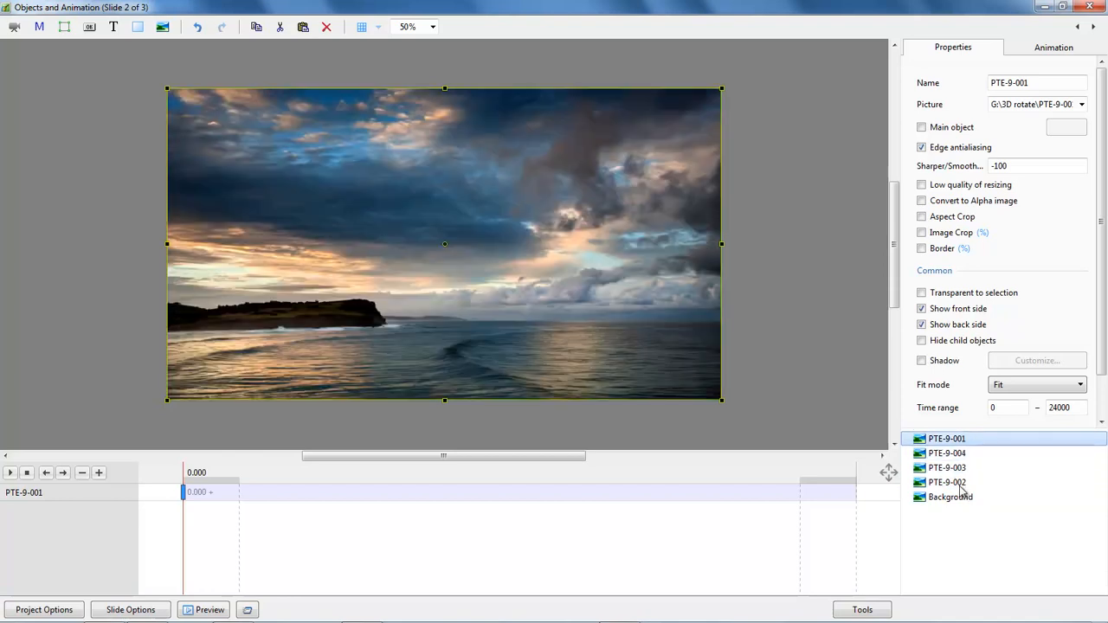
click(961, 485)
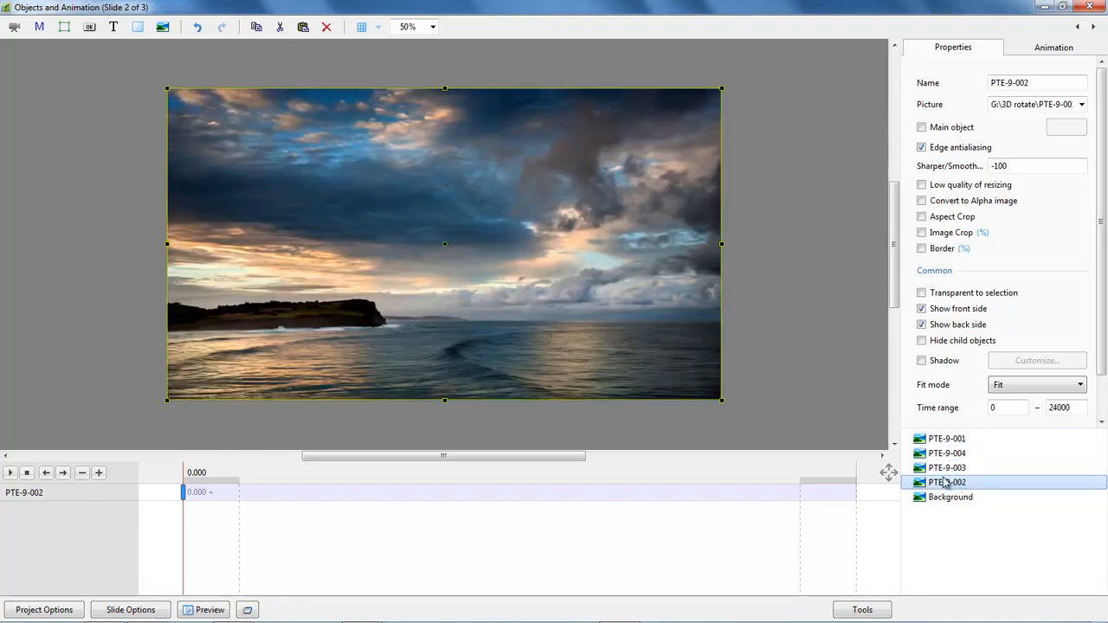
key(shift+Page_Up)
key(shift+Page_Up)
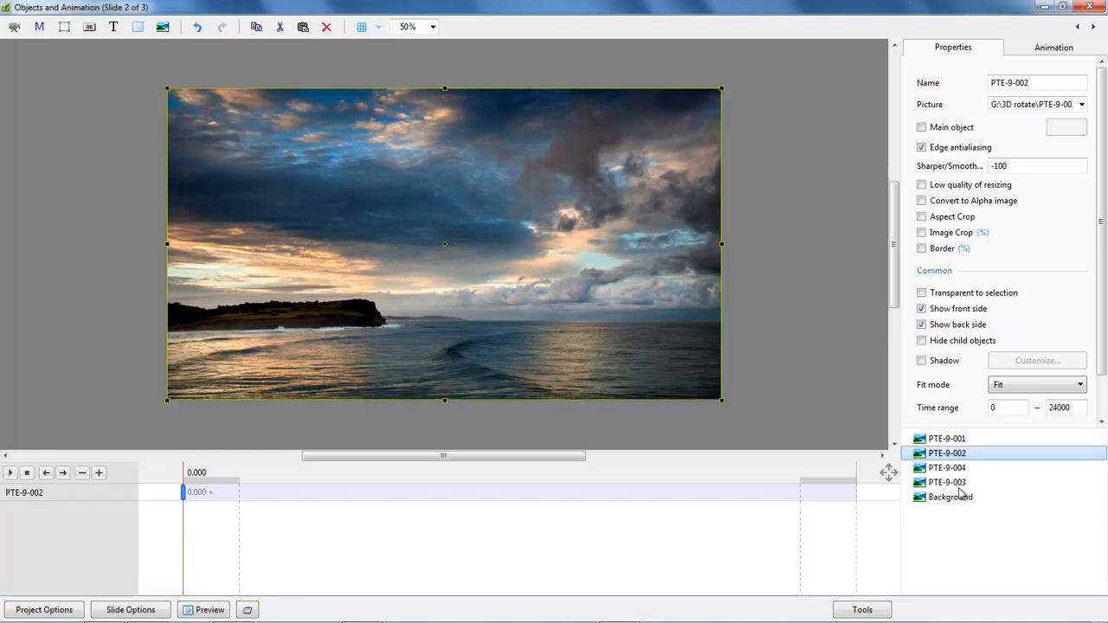
click(952, 483)
key(shift+Page_Up)
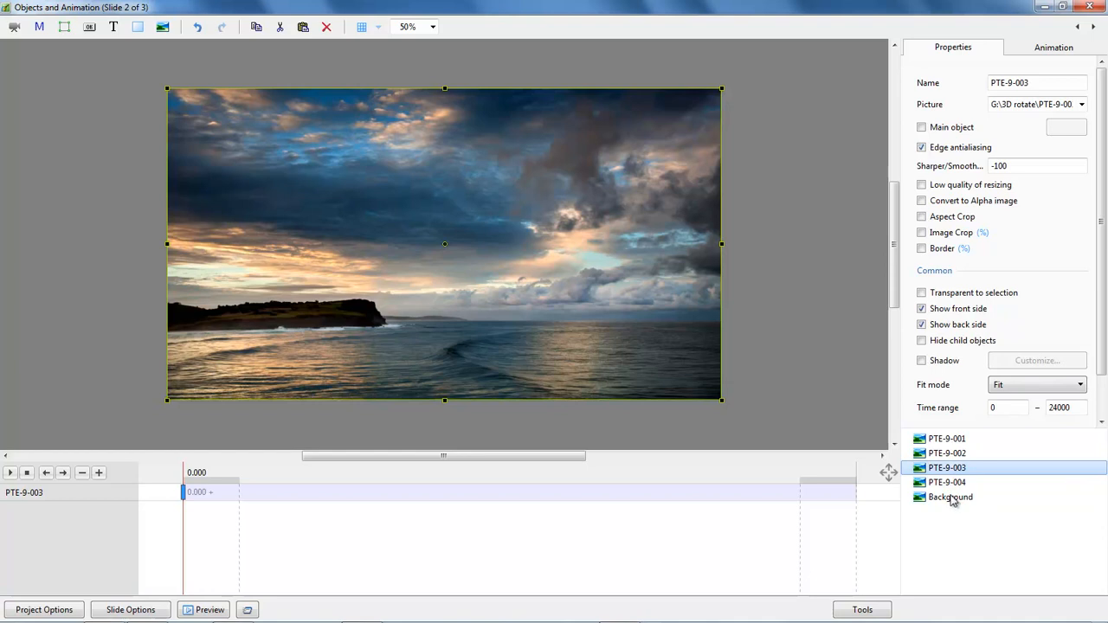
right_click(950, 441)
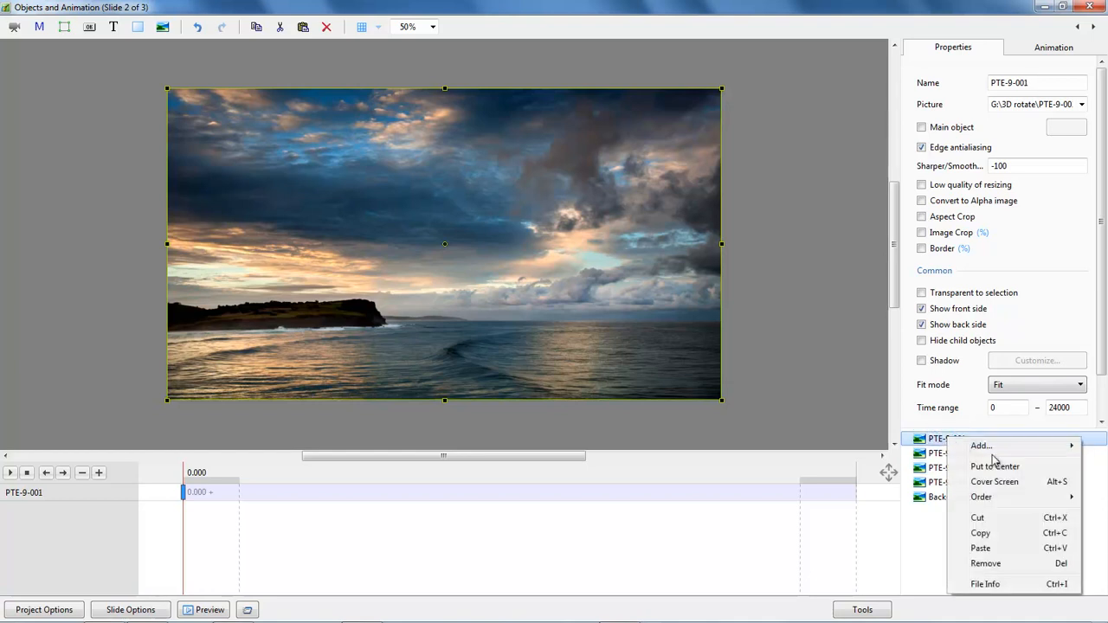
mouse_move(982, 501)
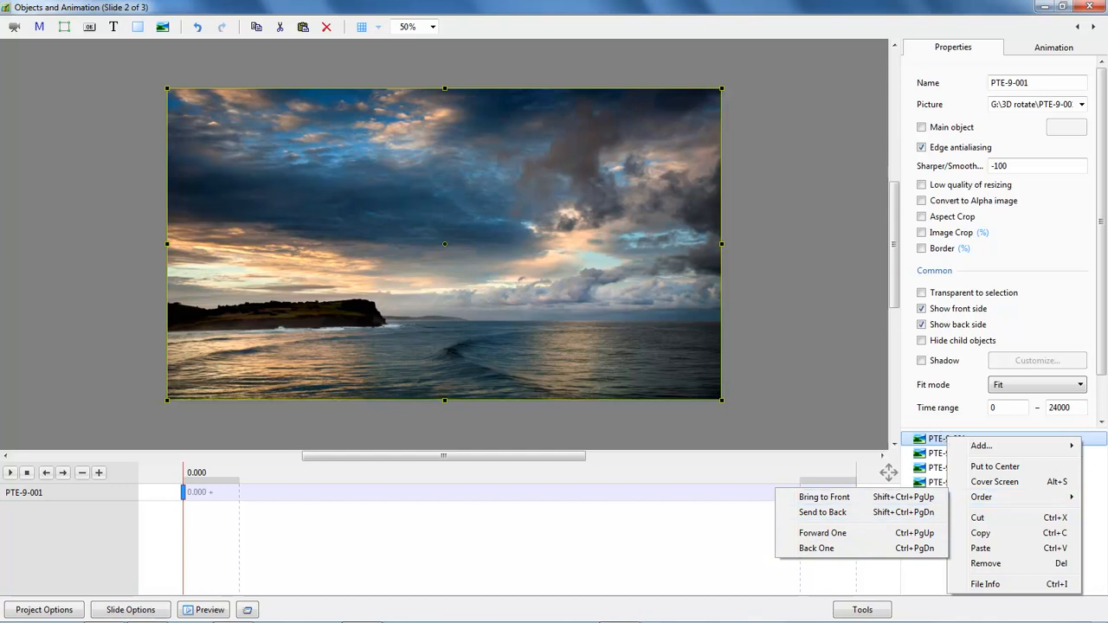
click(1098, 441)
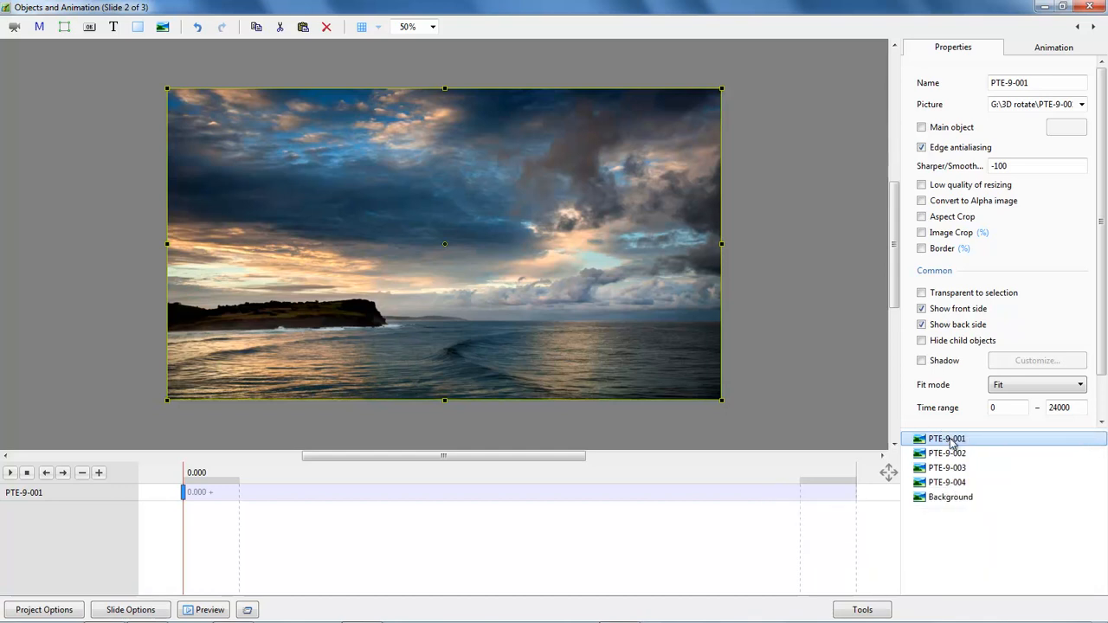
- Rename the PTE-9-001 object as TL and the PTE-9-002 object as TR
click(1036, 82)
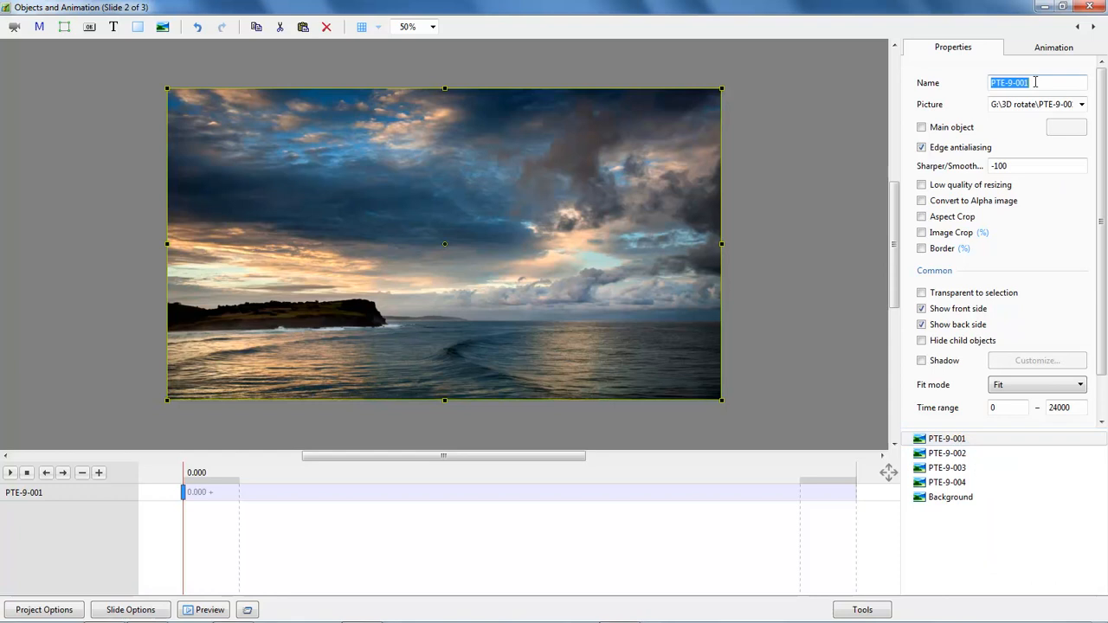
text(T)
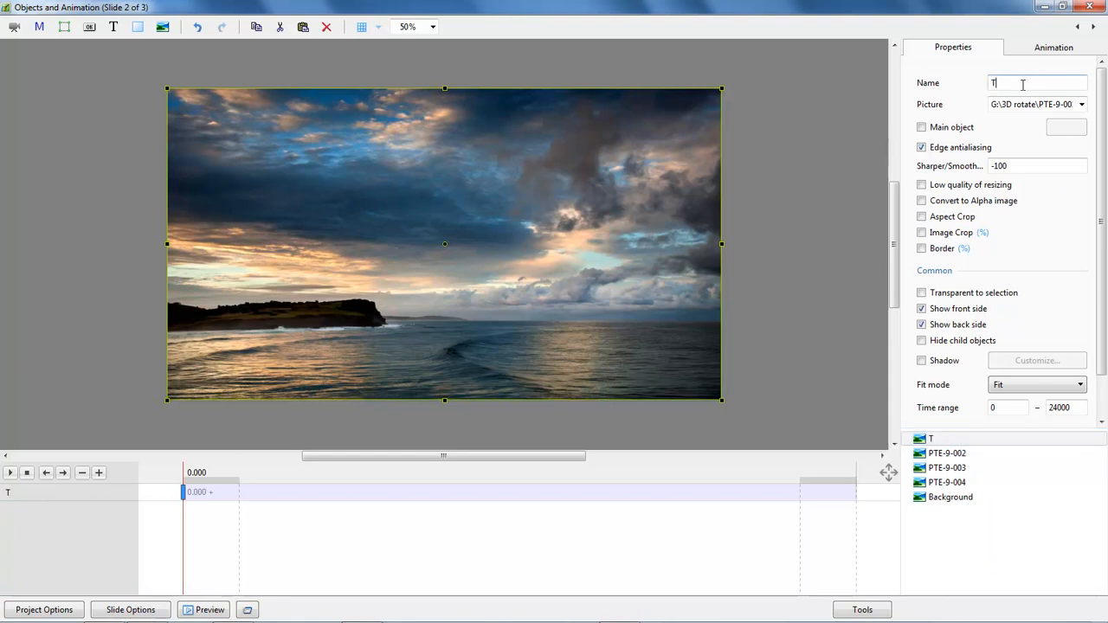
text(R)
key(BackSpace)
text(L)
click(947, 453)
click(1035, 82)
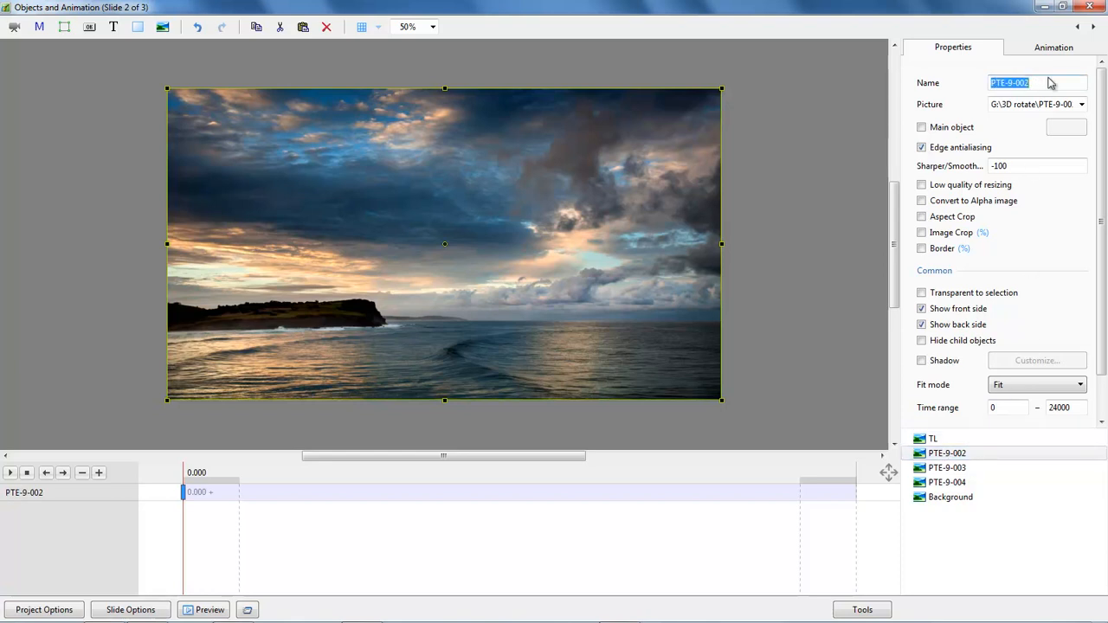
text(TR)
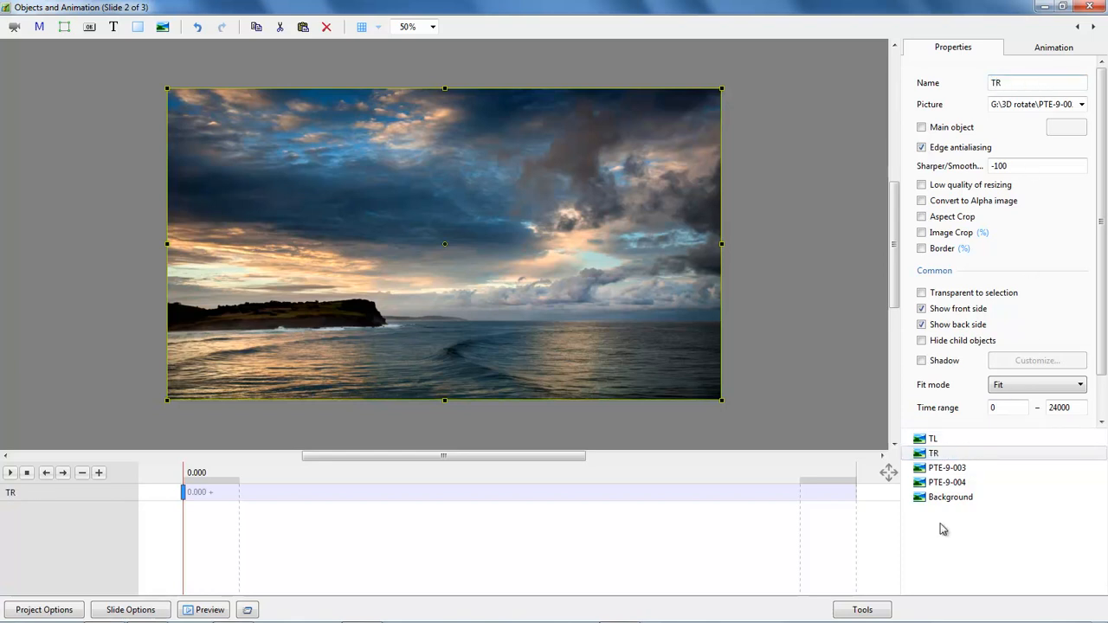
- Rename the PTE-9-003 object as BL and the PTE-9-004 object as BR
click(947, 468)
click(1035, 82)
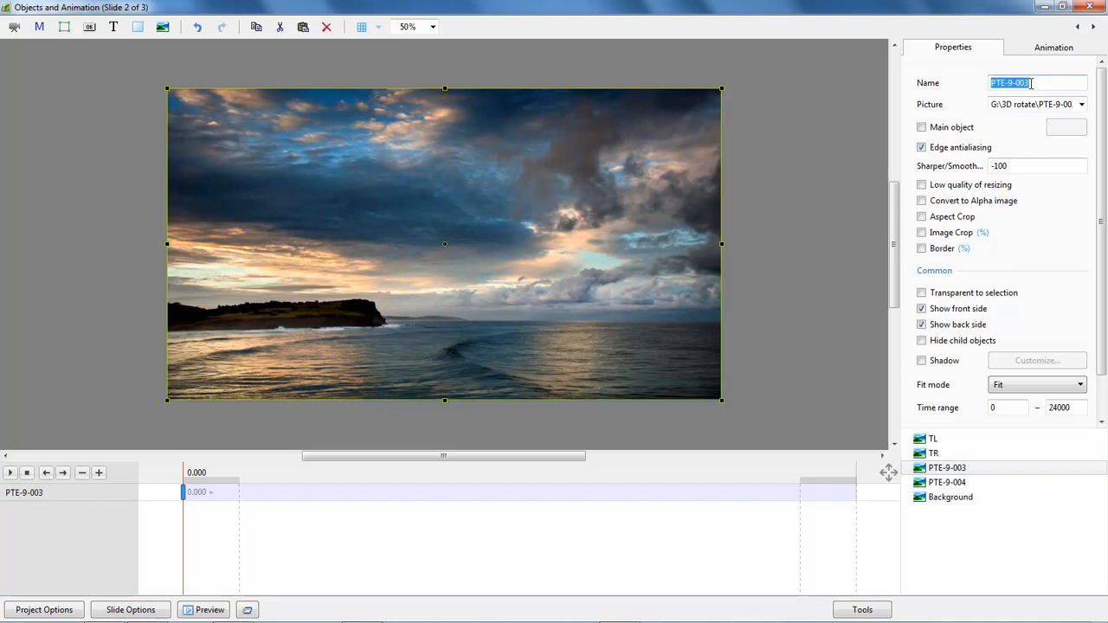
text(BL)
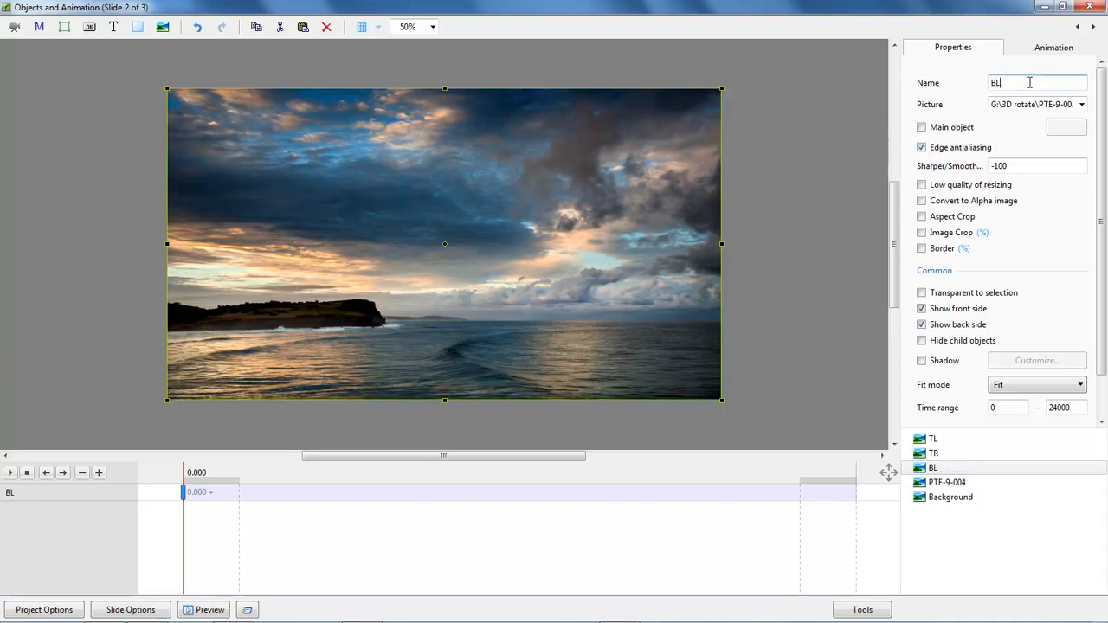
click(942, 483)
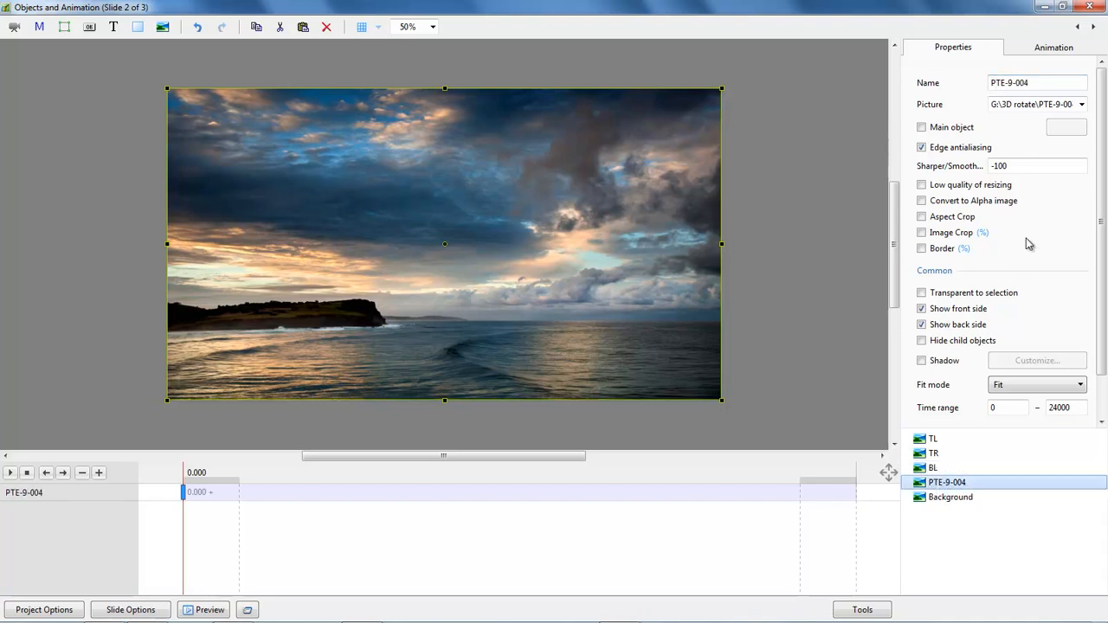
double_click(1034, 82)
text(B)
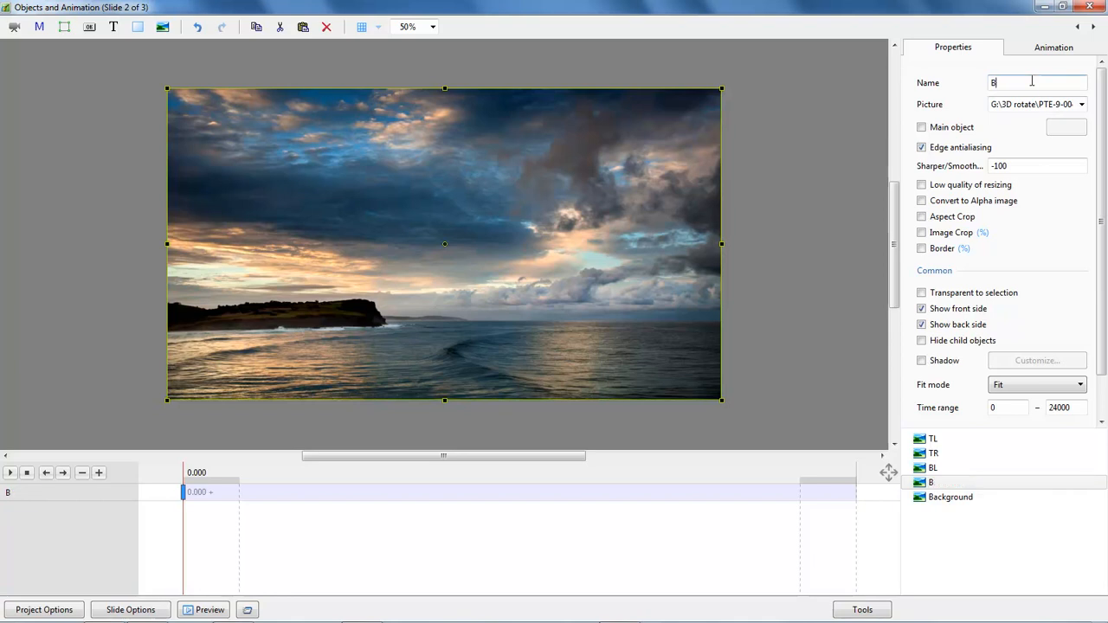
text(R)
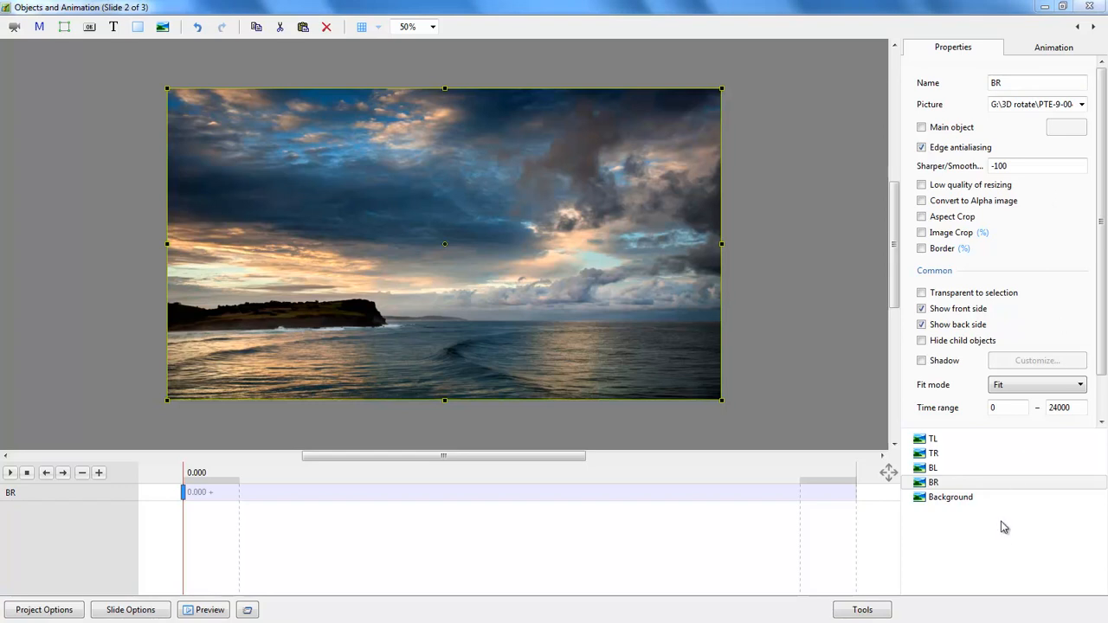
- Set the zoom of the TL, TR, BL and BR pictures to 45% at their 0.000 keyframes
ctrl+click(933, 469)
ctrl+click(934, 453)
ctrl+click(935, 439)
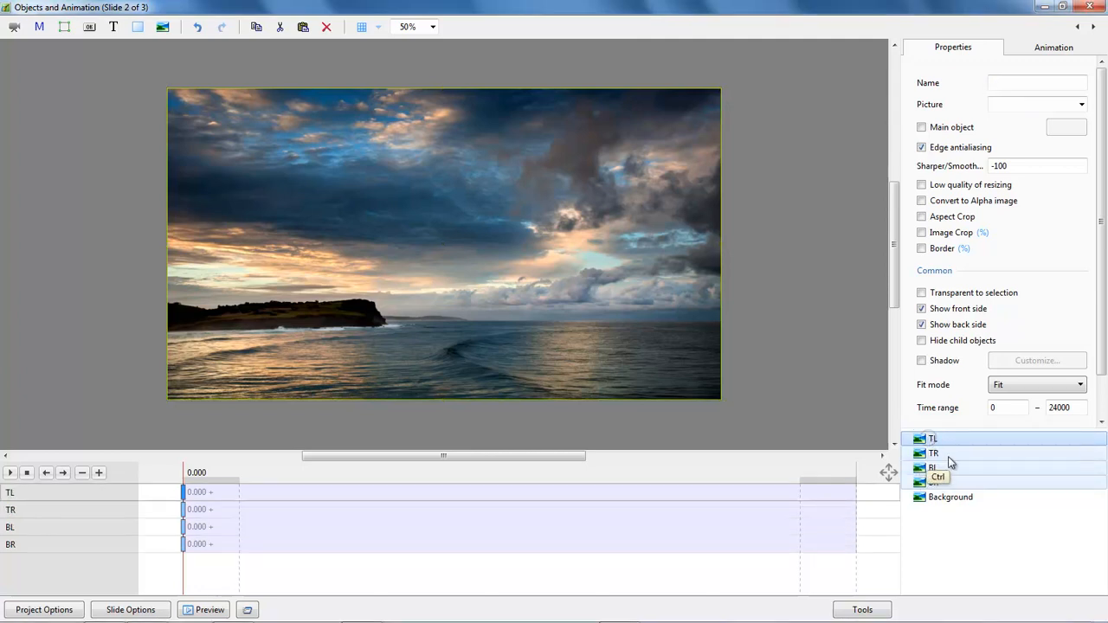
ctrl+click(185, 516)
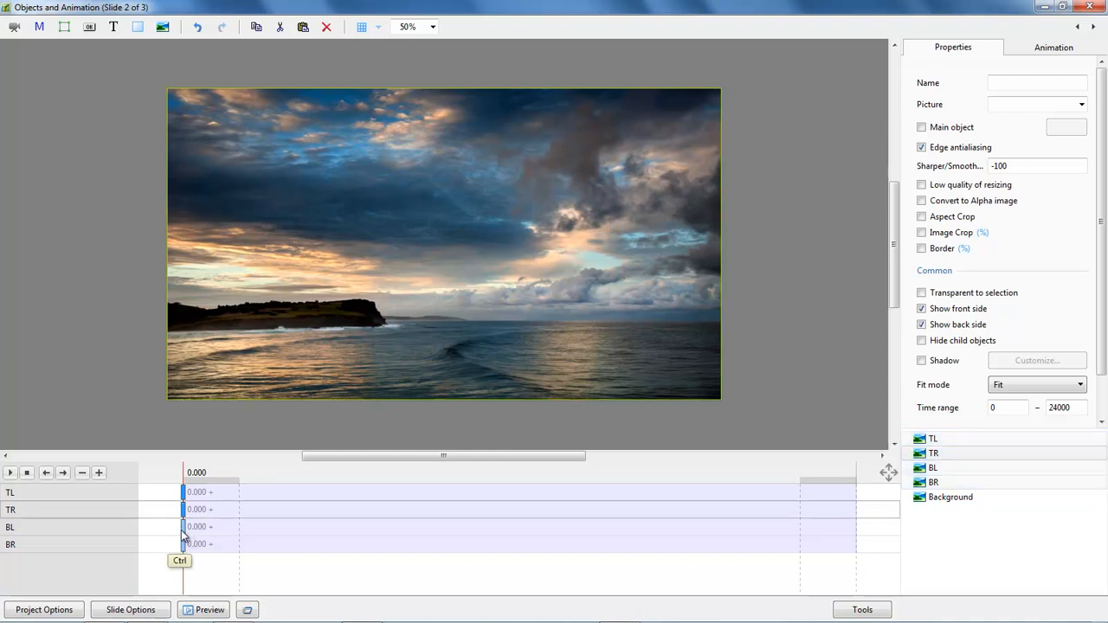
ctrl+click(183, 526)
ctrl+click(184, 545)
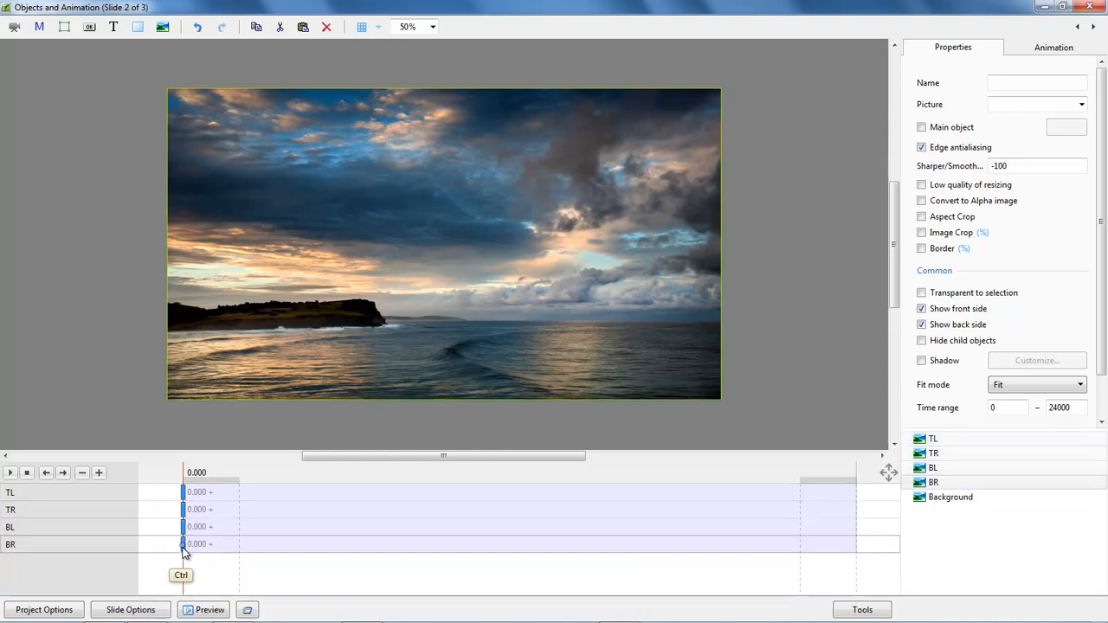
click(1054, 50)
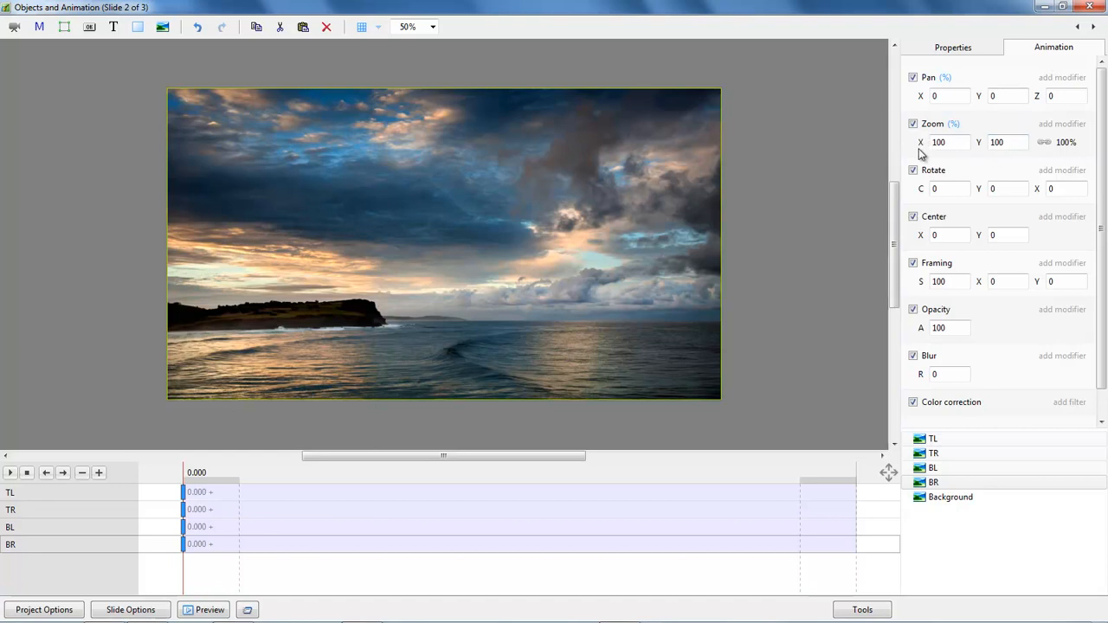
drag(919, 144, 884, 147)
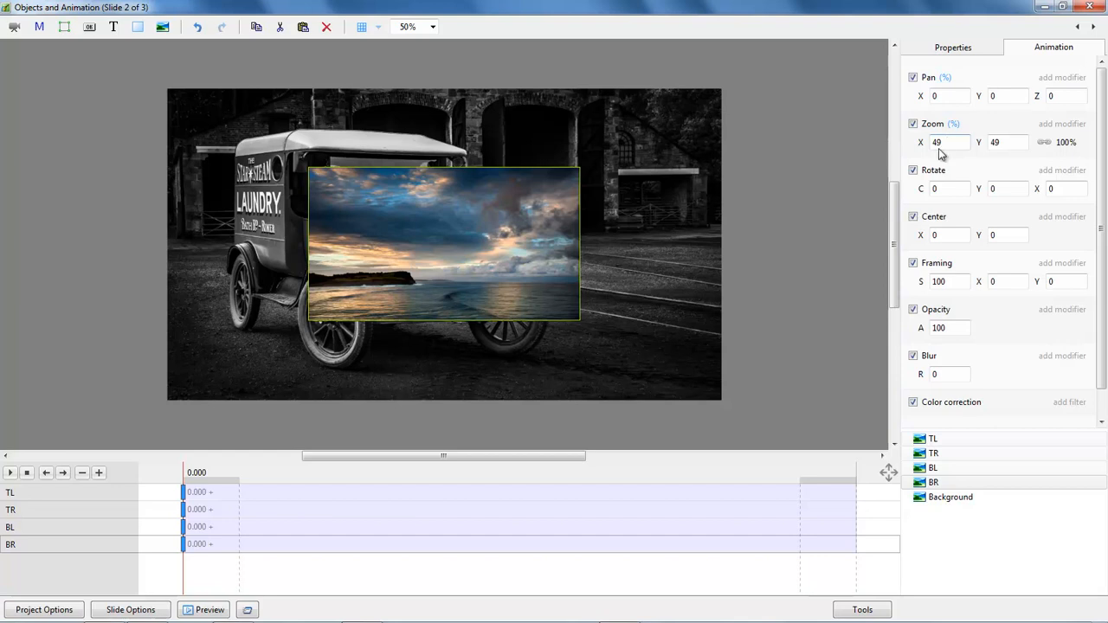
drag(947, 142, 927, 141)
text(45)
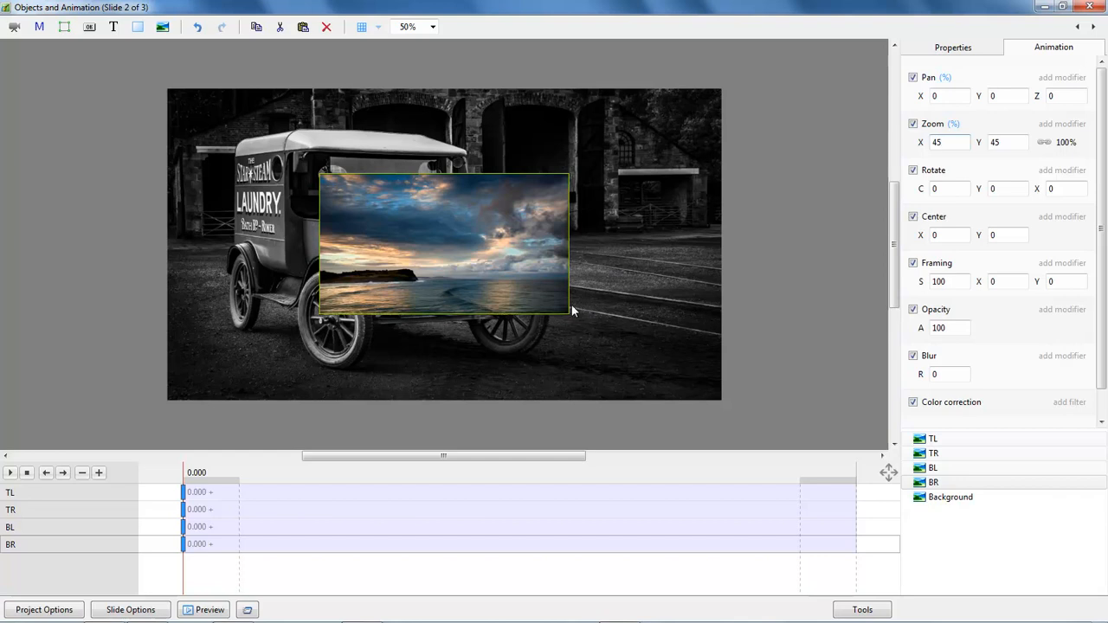
- Move TL into the slide's upper-left quarter at pan about X -50.5, Y -47, and TR into the upper-right quarter
click(924, 442)
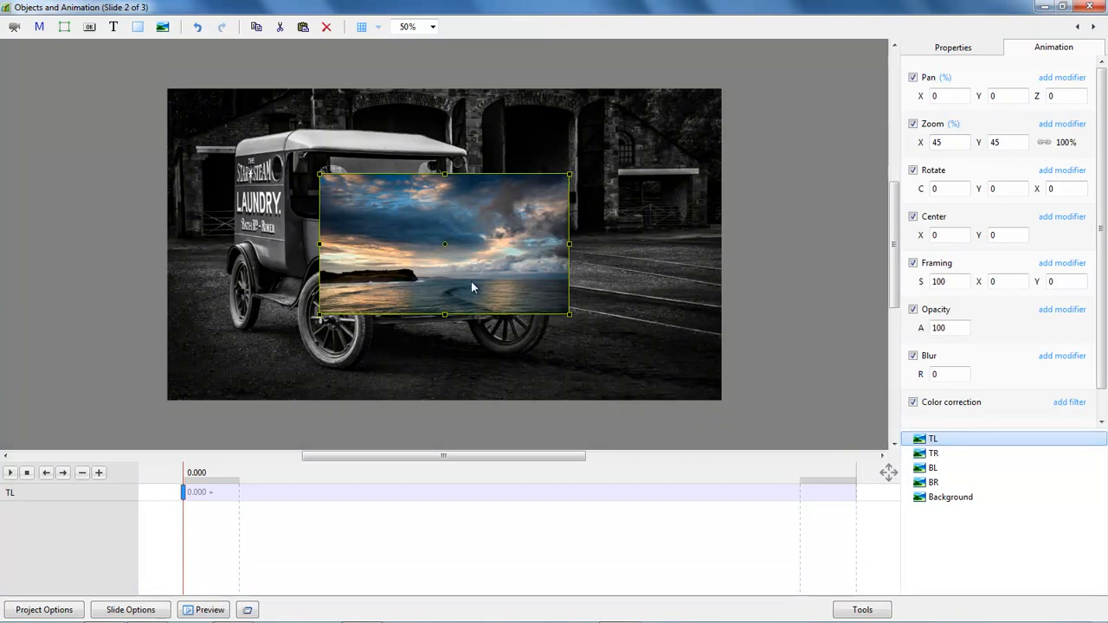
drag(490, 259, 351, 184)
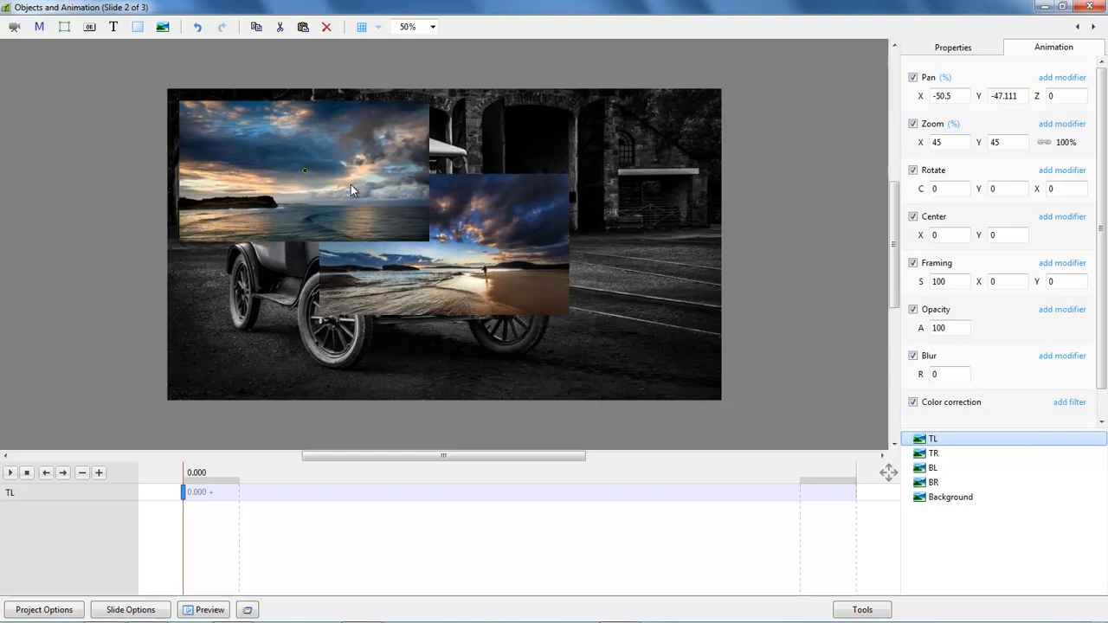
click(932, 454)
drag(447, 241, 581, 167)
- Move BL into the lower-left quarter at pan about X -50, Y 47, and BR into the lower-right quarter at about X 48, Y 46
click(933, 468)
drag(482, 262, 345, 305)
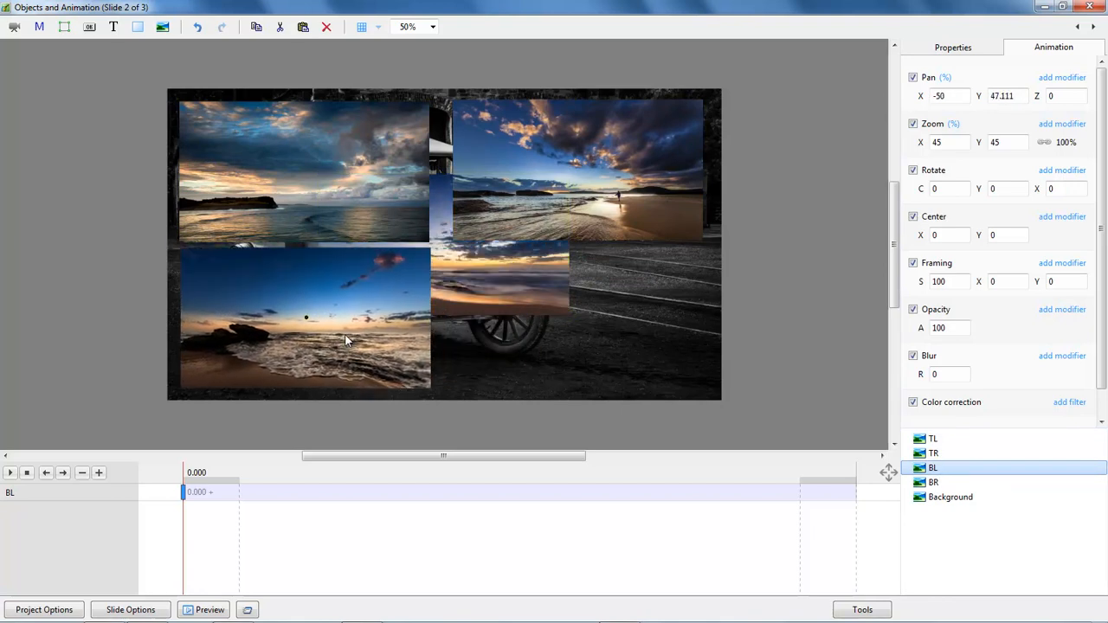
click(930, 483)
drag(478, 290, 604, 343)
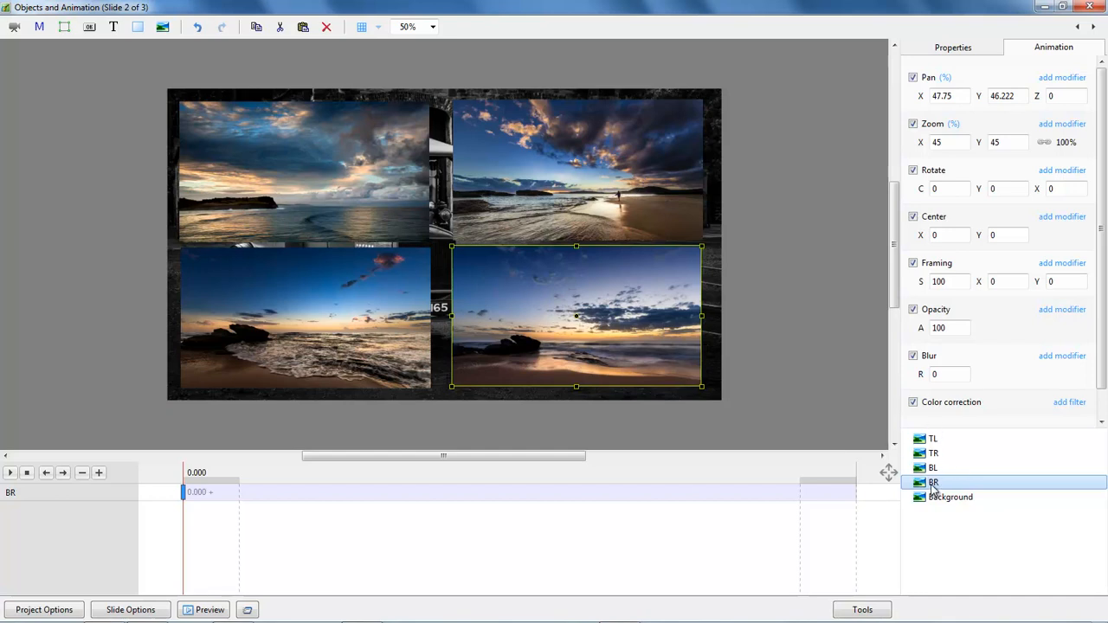
- Add a border of width 0.8 to the TL, TR, BL and BR pictures together
shift+click(933, 440)
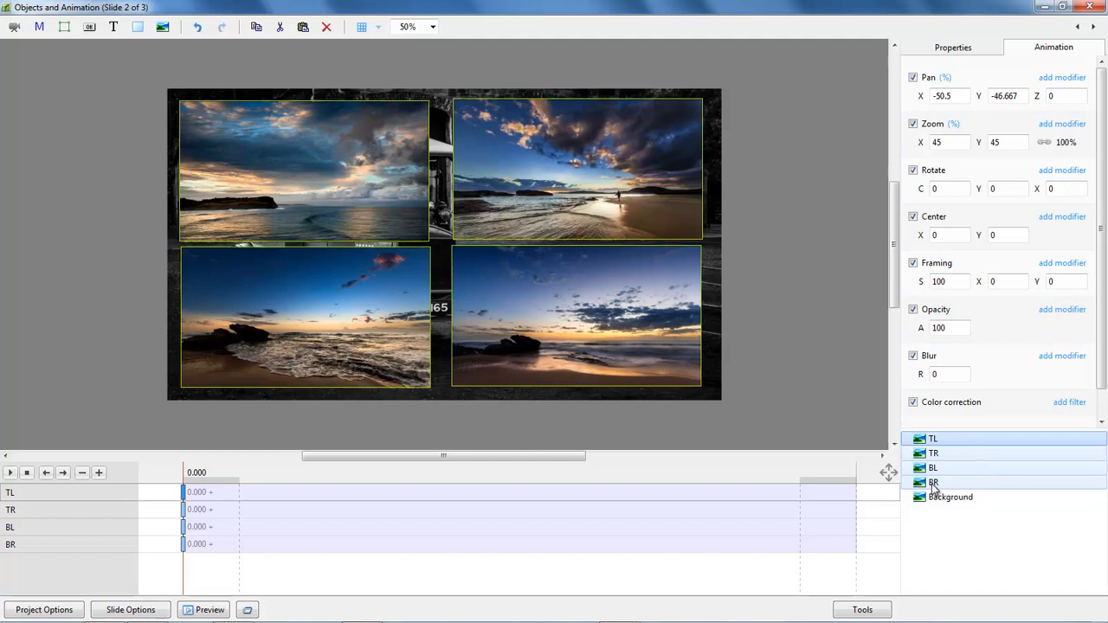
click(947, 54)
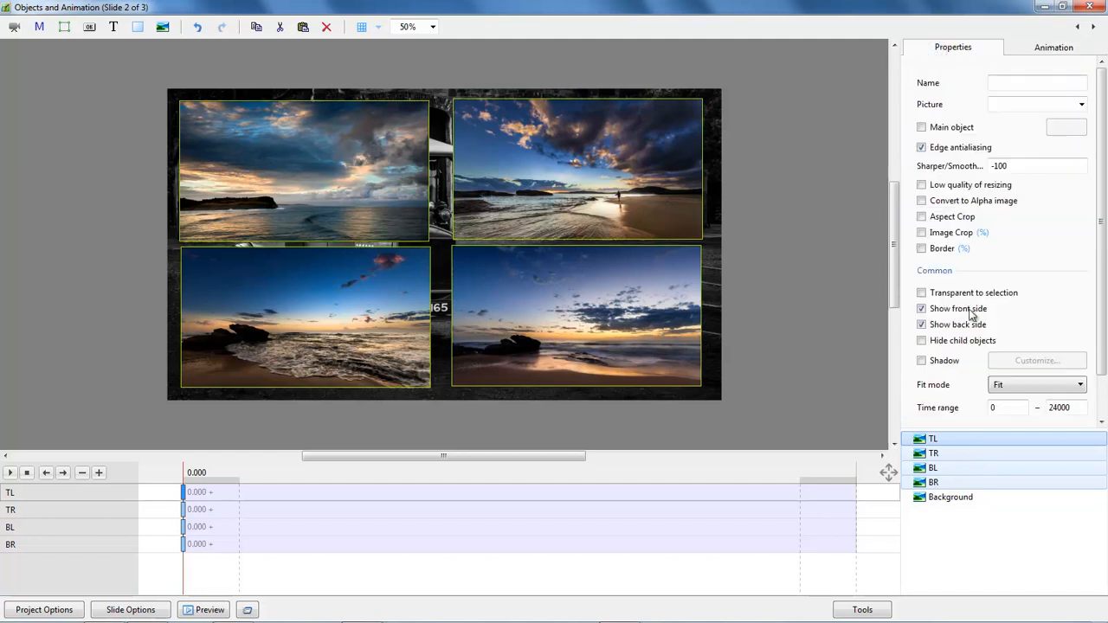
click(923, 248)
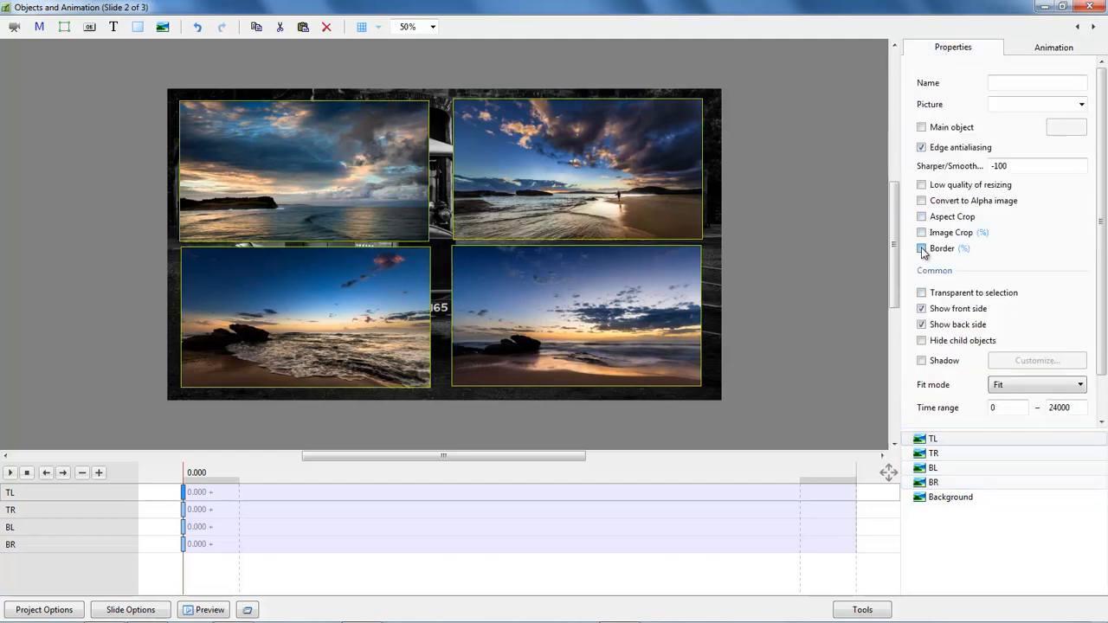
drag(1008, 269, 935, 273)
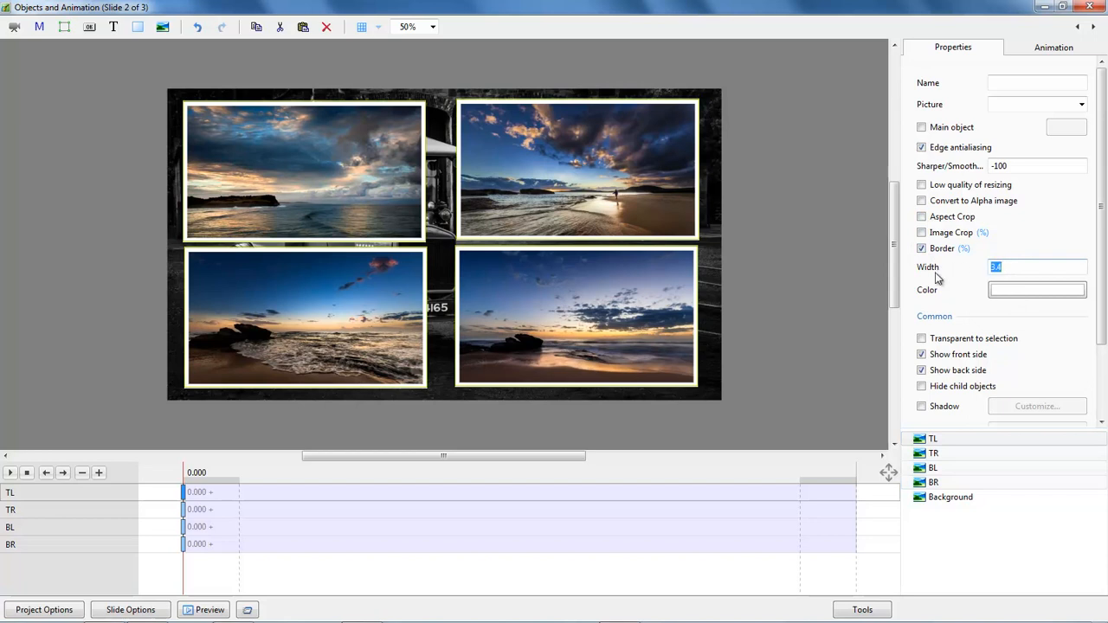
text(0.5)
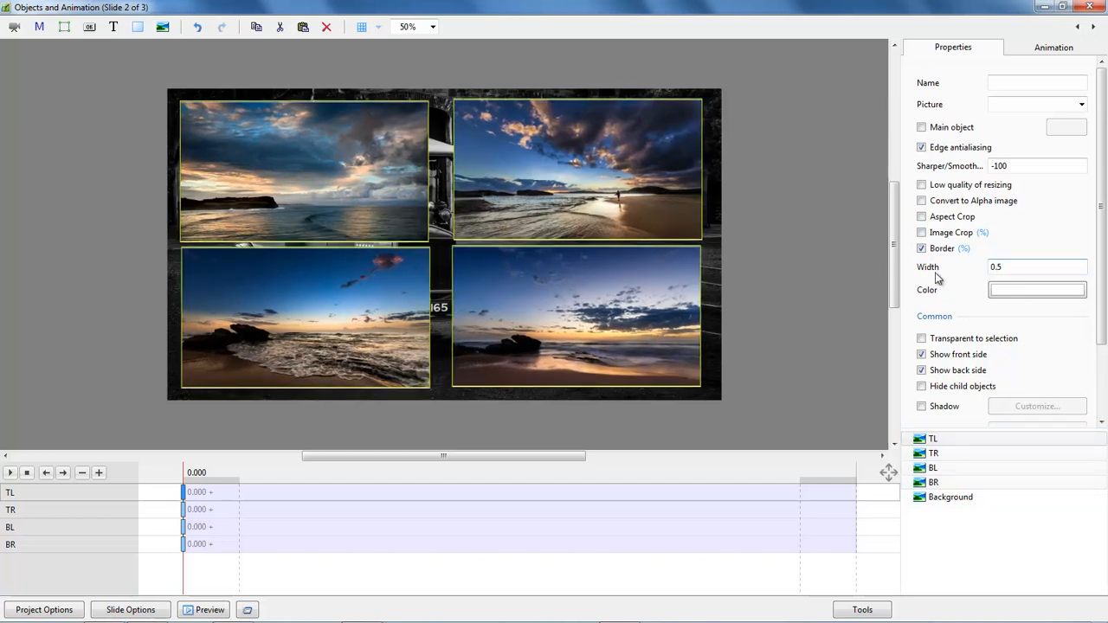
key(BackSpace)
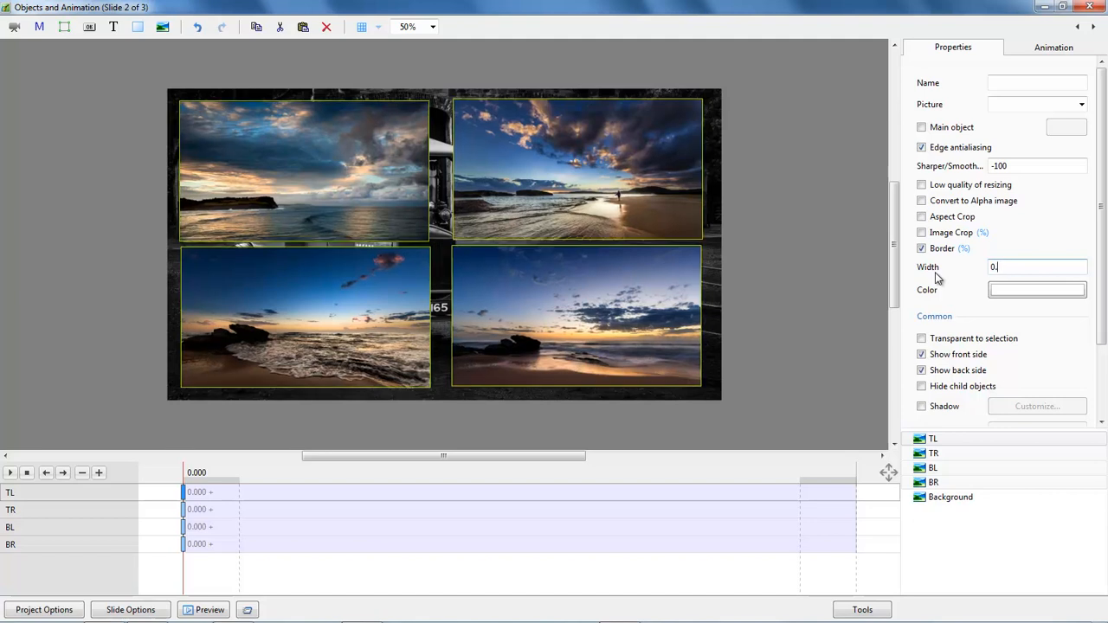
text(8)
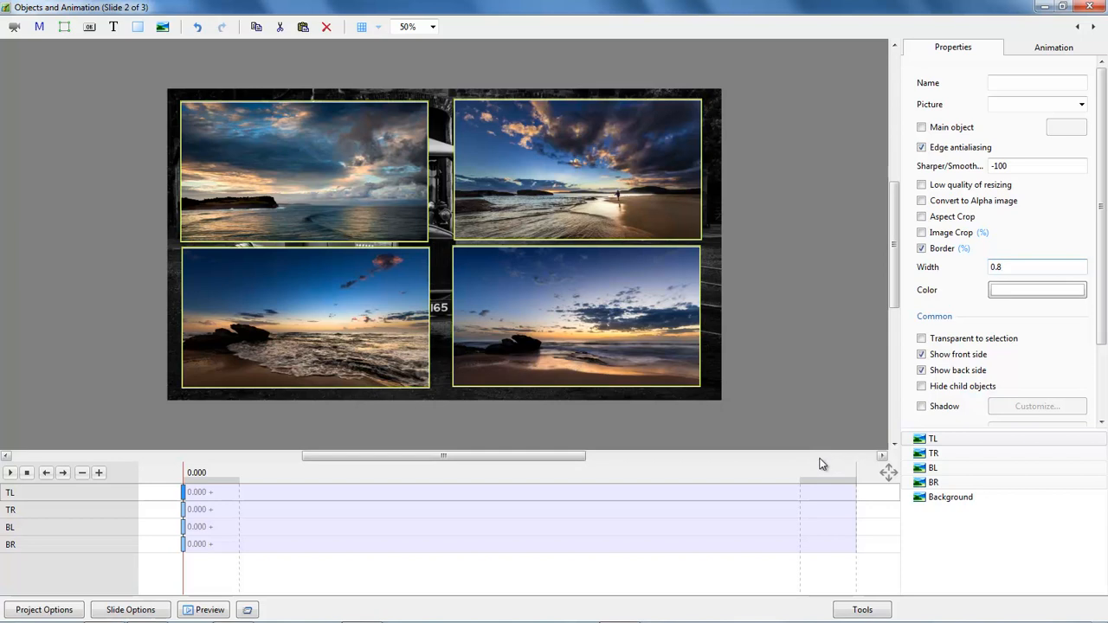
- Align the four pictures by nudging TL to pan about -47.5, -47.6, BL to -47.5, 47.1, BR to 47.3, 47.6, and TR slightly inward
click(932, 441)
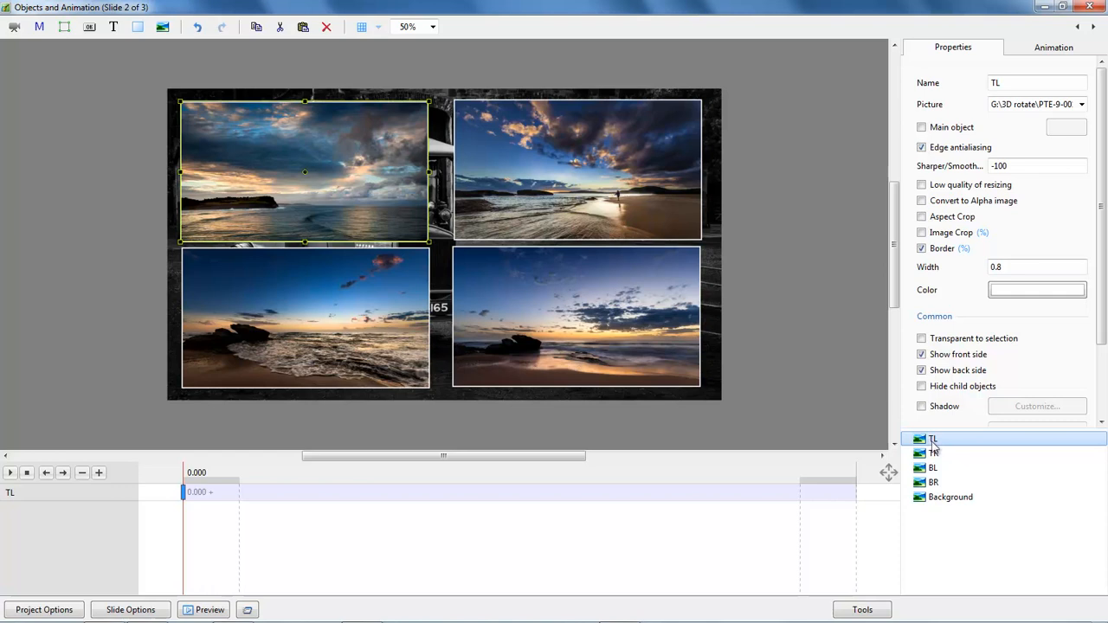
click(1052, 50)
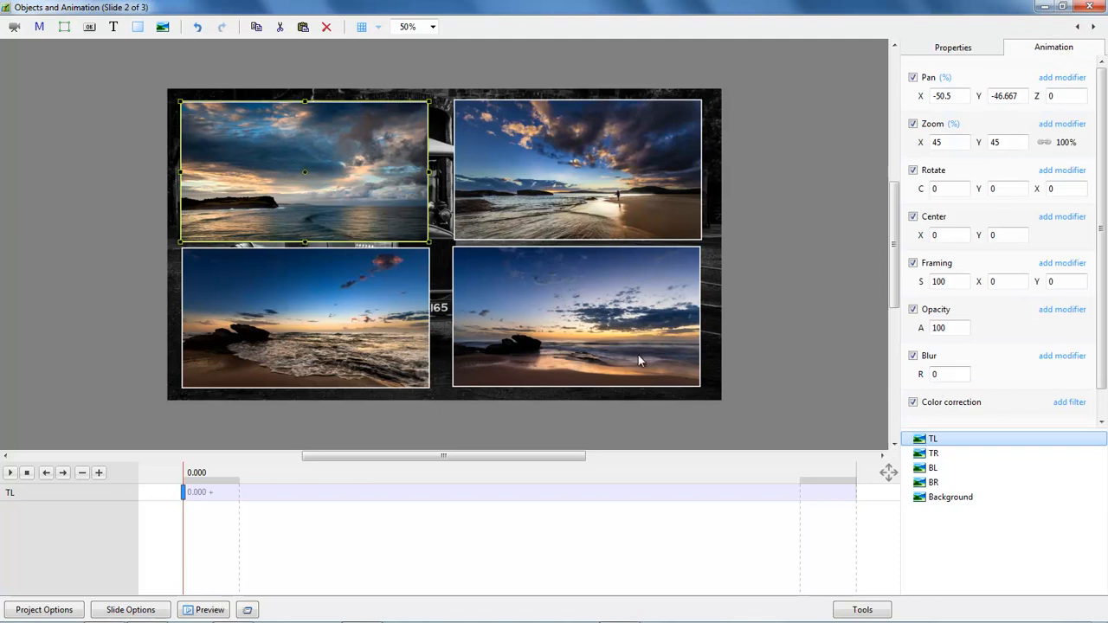
drag(315, 170, 321, 169)
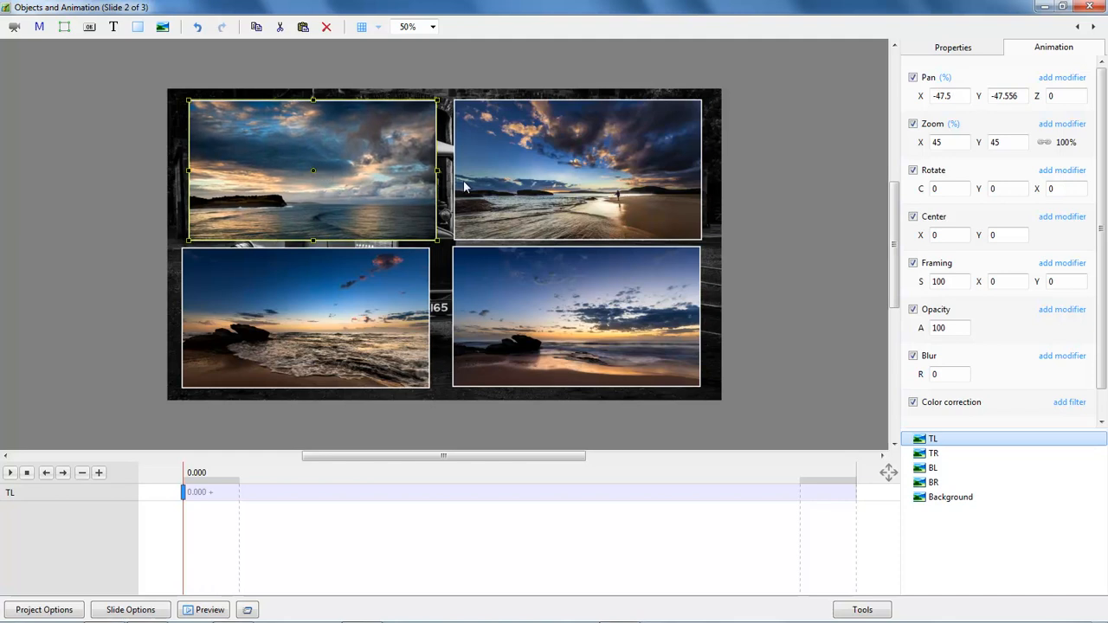
click(526, 172)
drag(526, 175, 521, 173)
drag(293, 348, 301, 346)
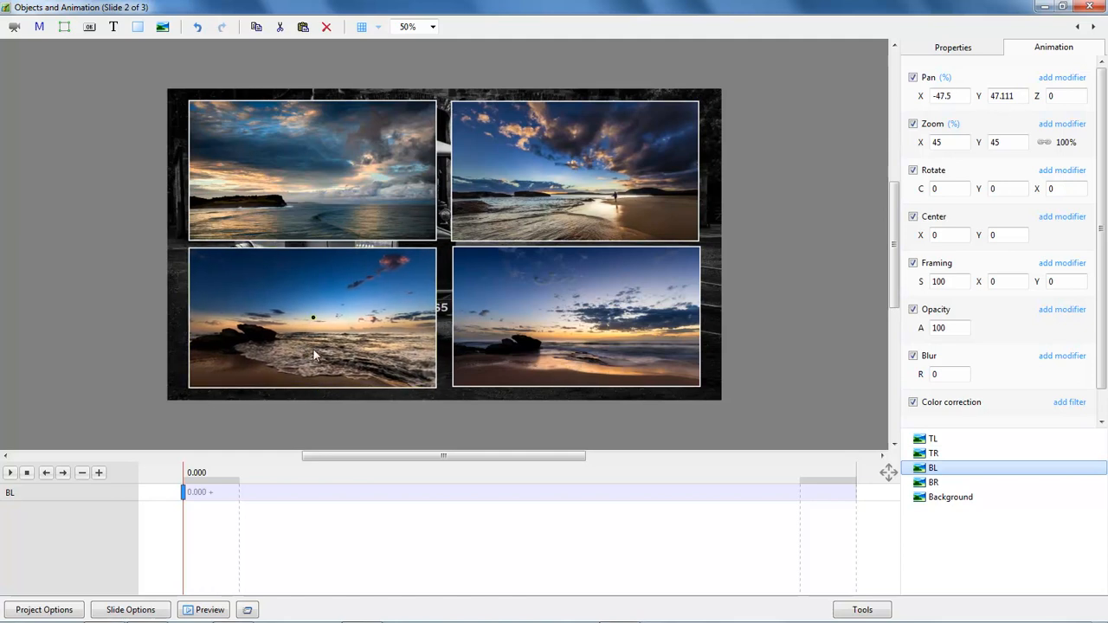
drag(529, 341, 528, 339)
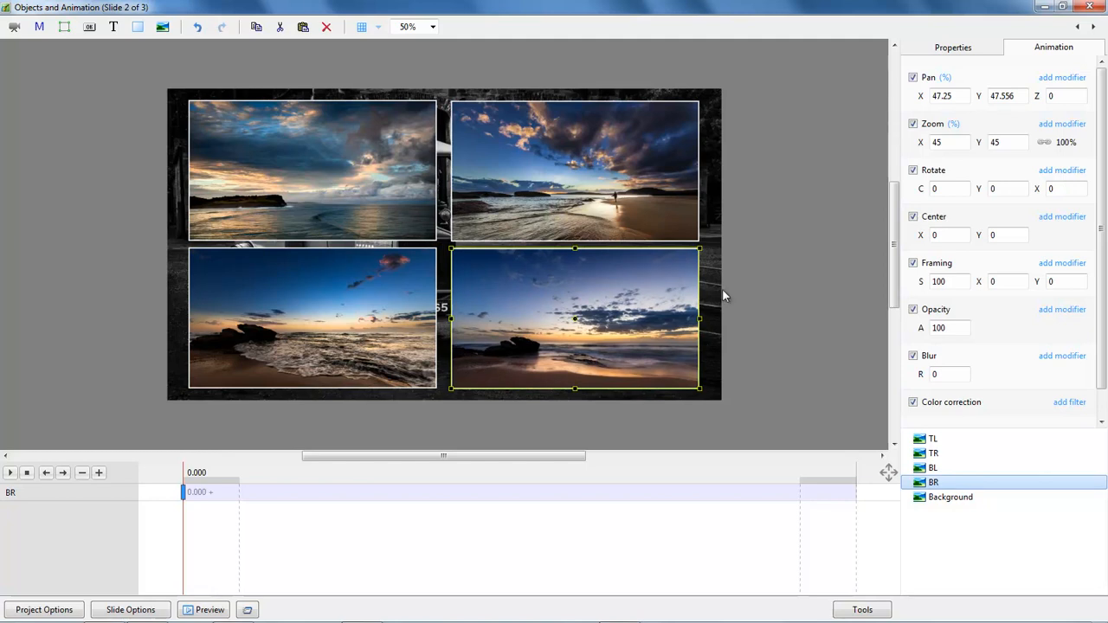
- Spread the pictures outward, TL to pan about -48.5, -50.2, TR to 48.5, -50.7, BR to 49, 50.7, and BL slightly further out
drag(574, 168, 579, 168)
drag(372, 168, 369, 167)
drag(338, 294, 335, 303)
click(542, 317)
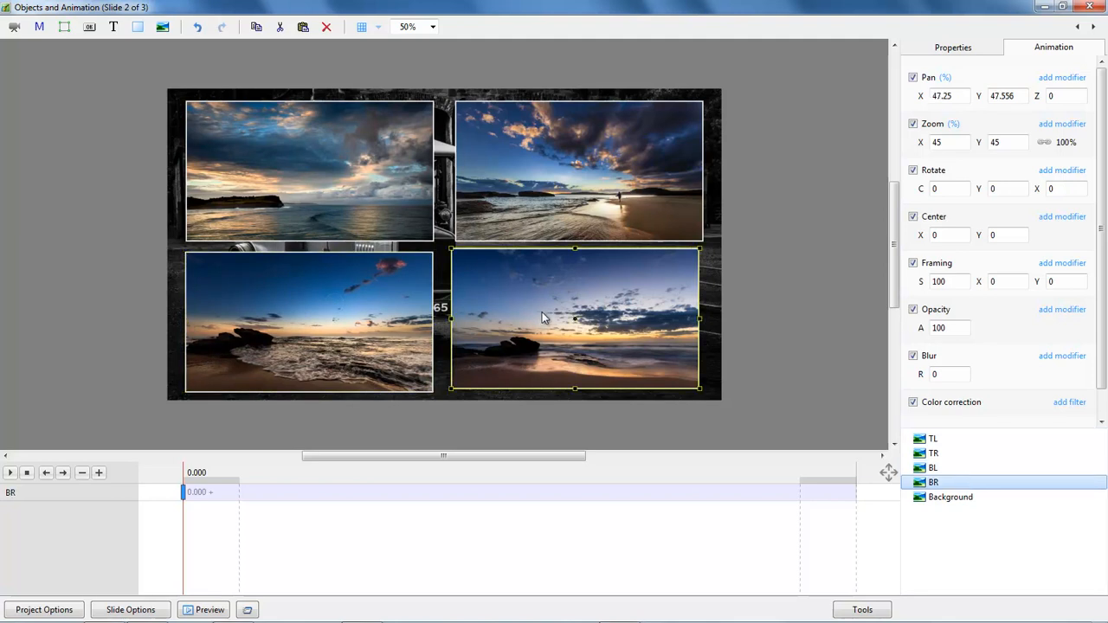
drag(544, 319, 550, 322)
click(575, 149)
drag(576, 136, 572, 130)
drag(363, 147, 363, 143)
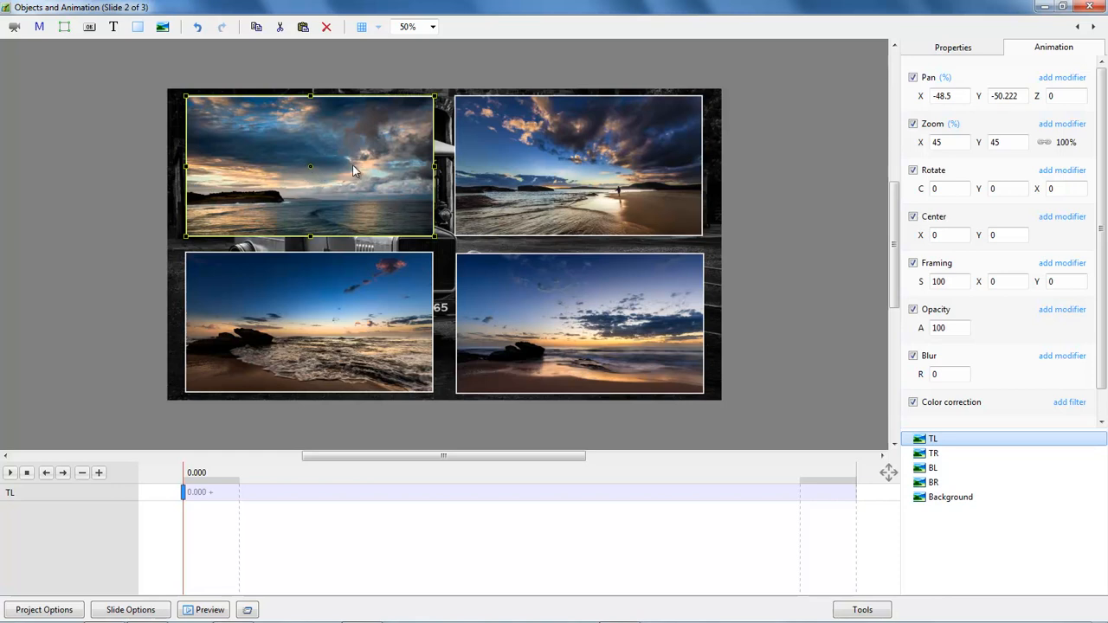
- Set the horizontal pan of the TL picture to -48%
double_click(955, 97)
click(936, 96)
drag(937, 97, 958, 96)
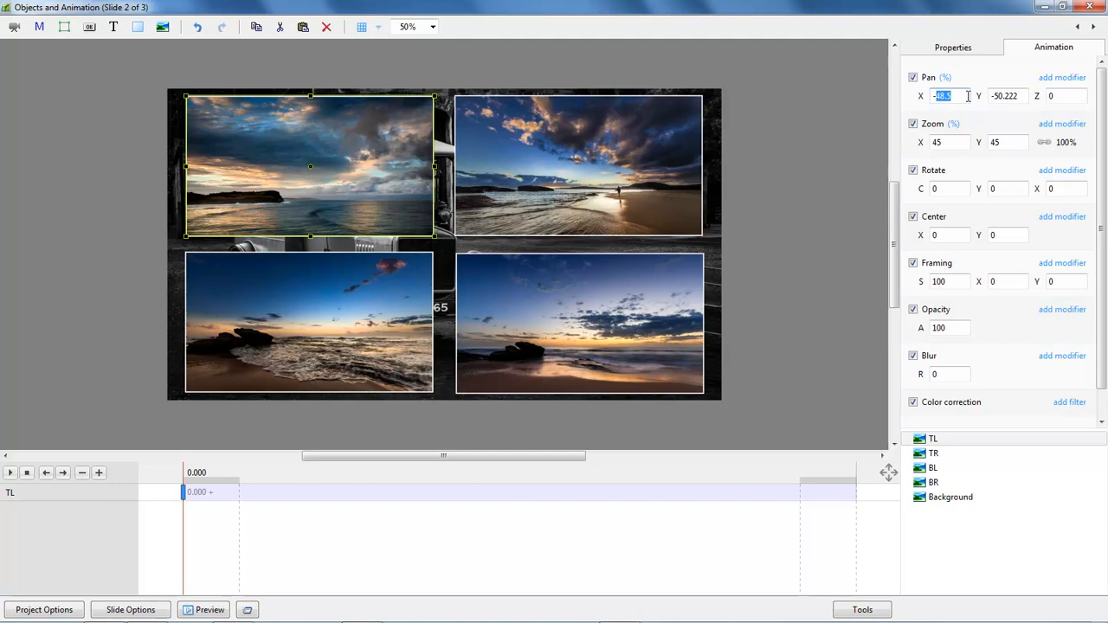
text(-50)
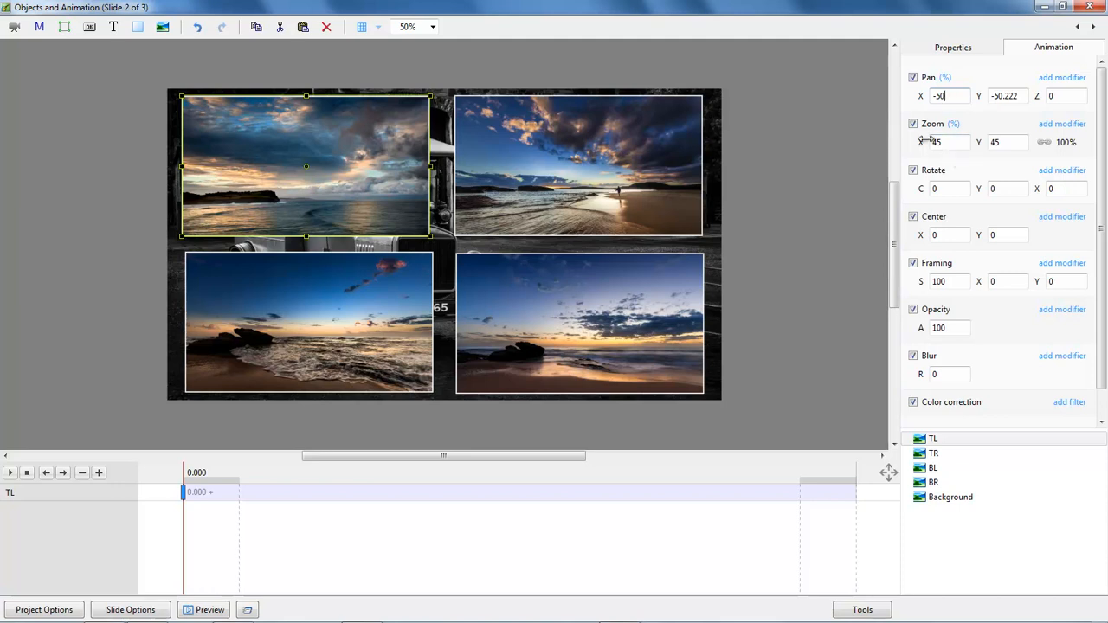
key(Up)
key(Up)
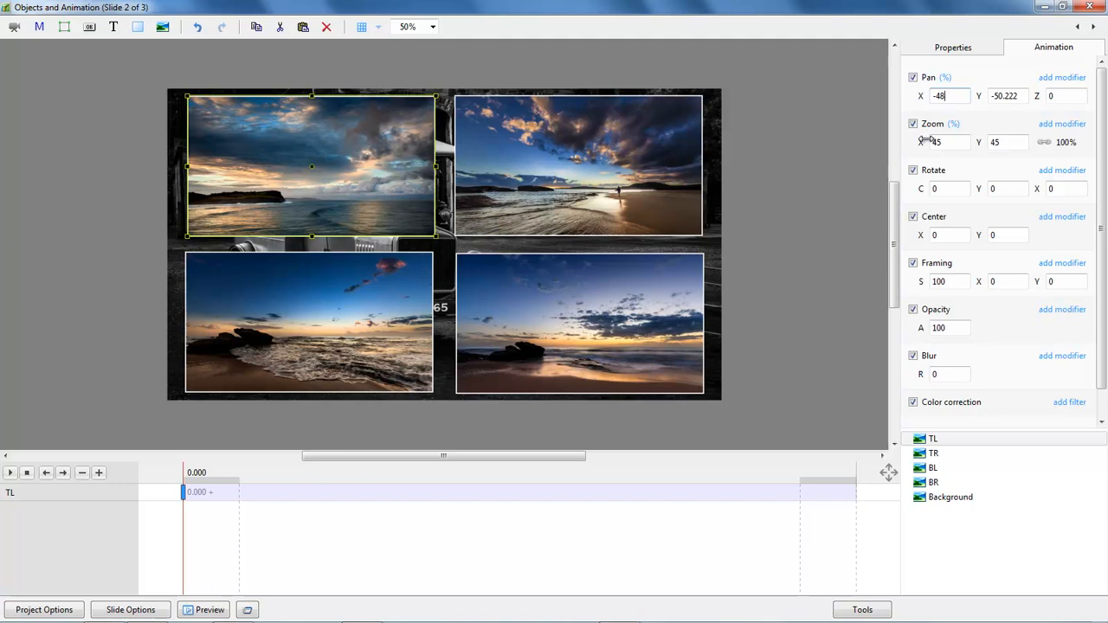
- Set the pan of the TR picture to X 48 and Y -48
click(591, 181)
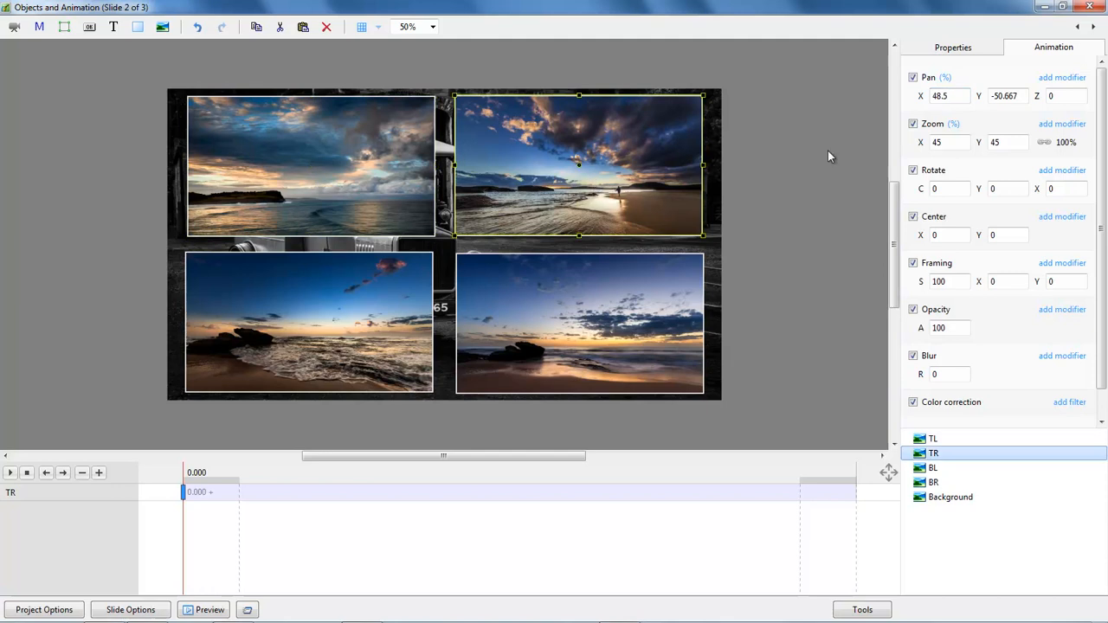
double_click(948, 95)
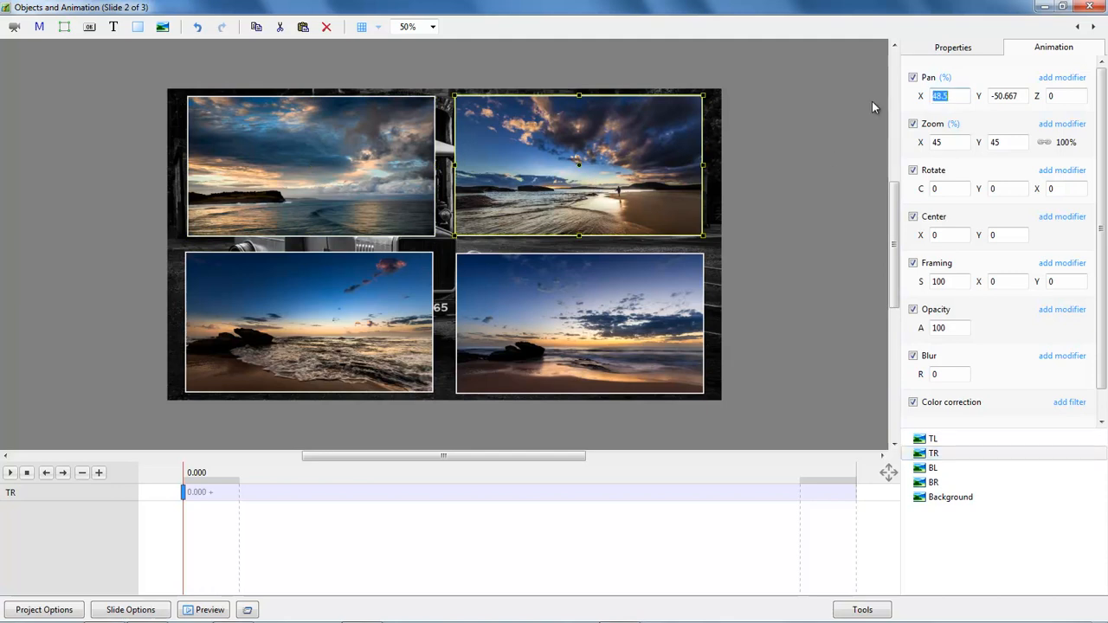
text(48)
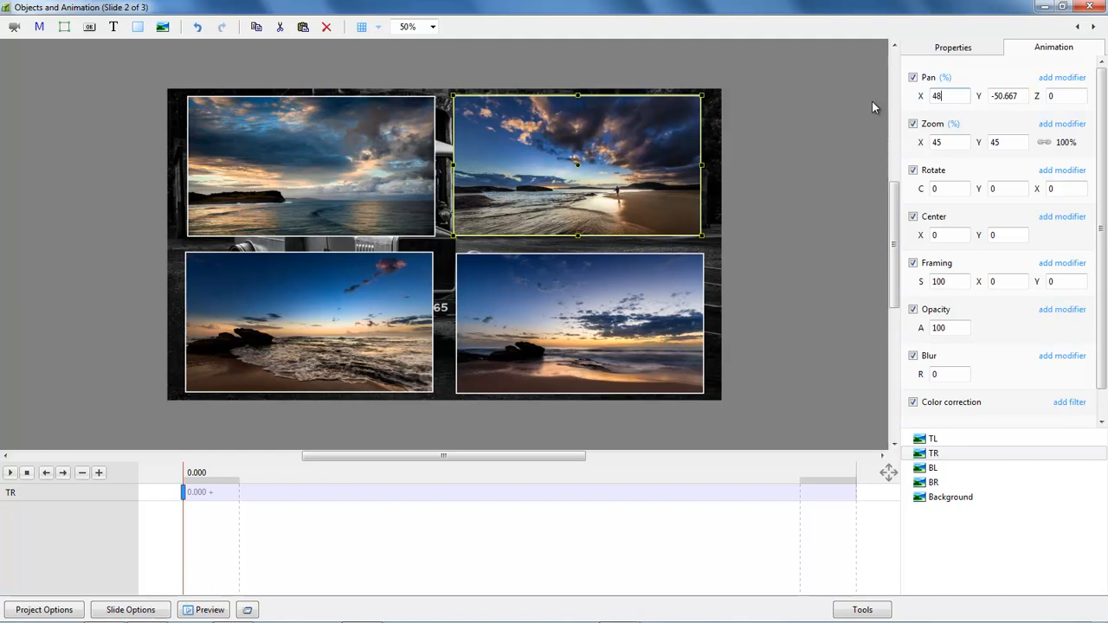
click(1004, 97)
click(1024, 96)
key(Up)
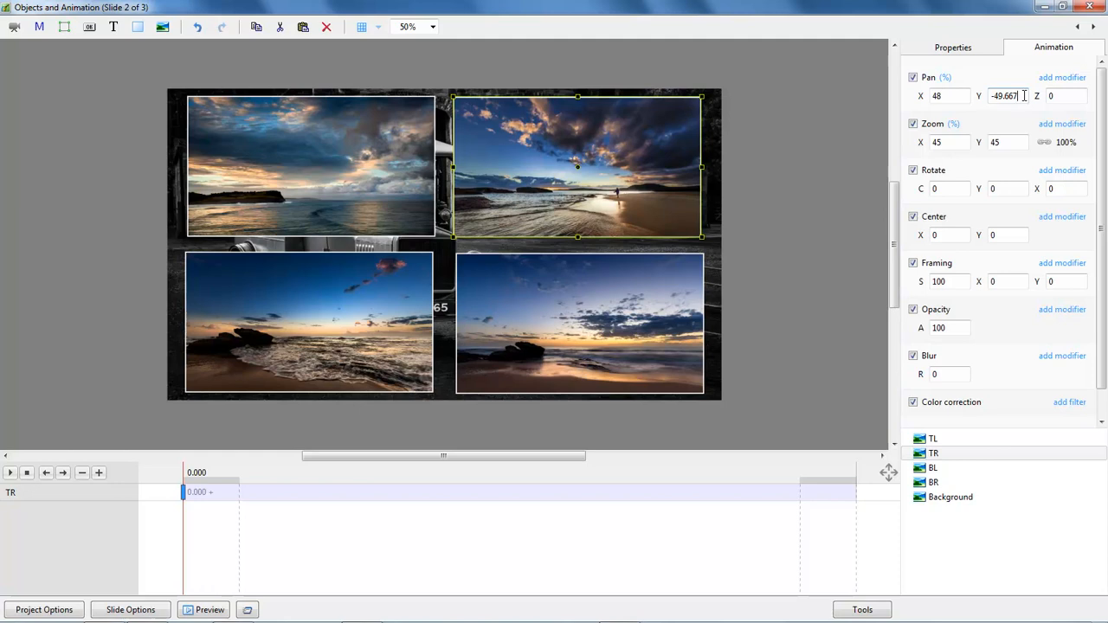
key(Up)
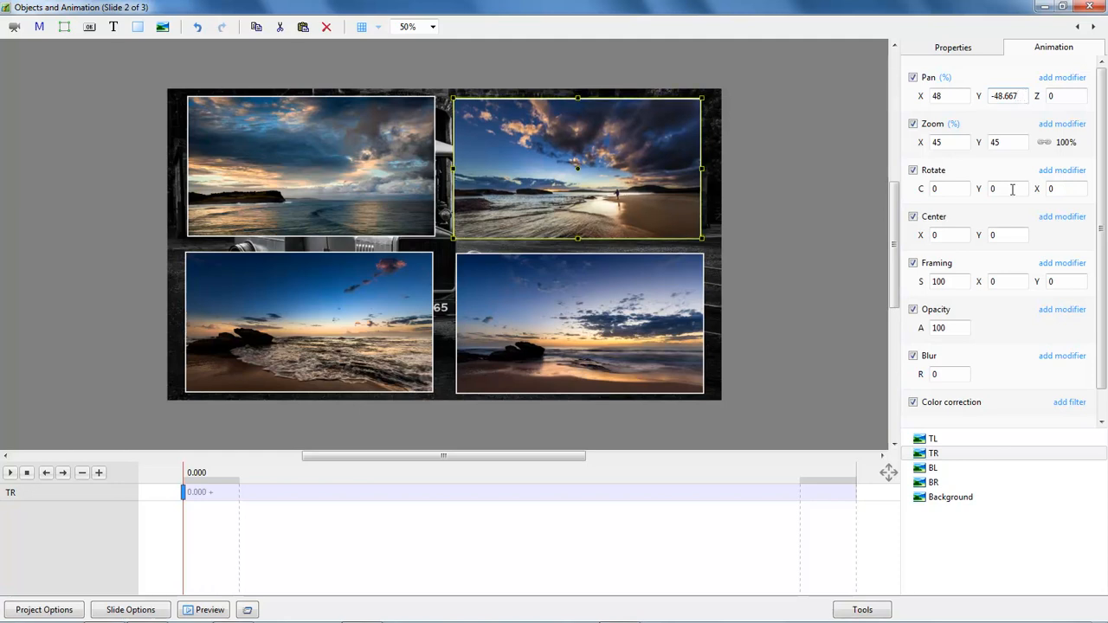
drag(1025, 96, 963, 96)
text(-48)
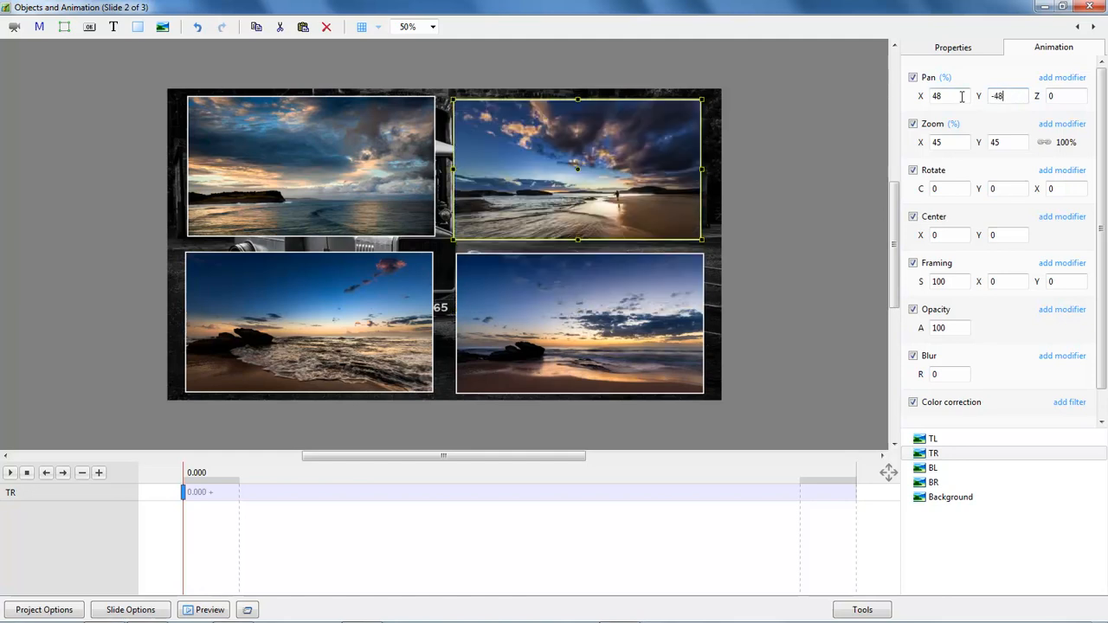
- Set the pan of the BR picture to X 48 and Y 48
click(615, 323)
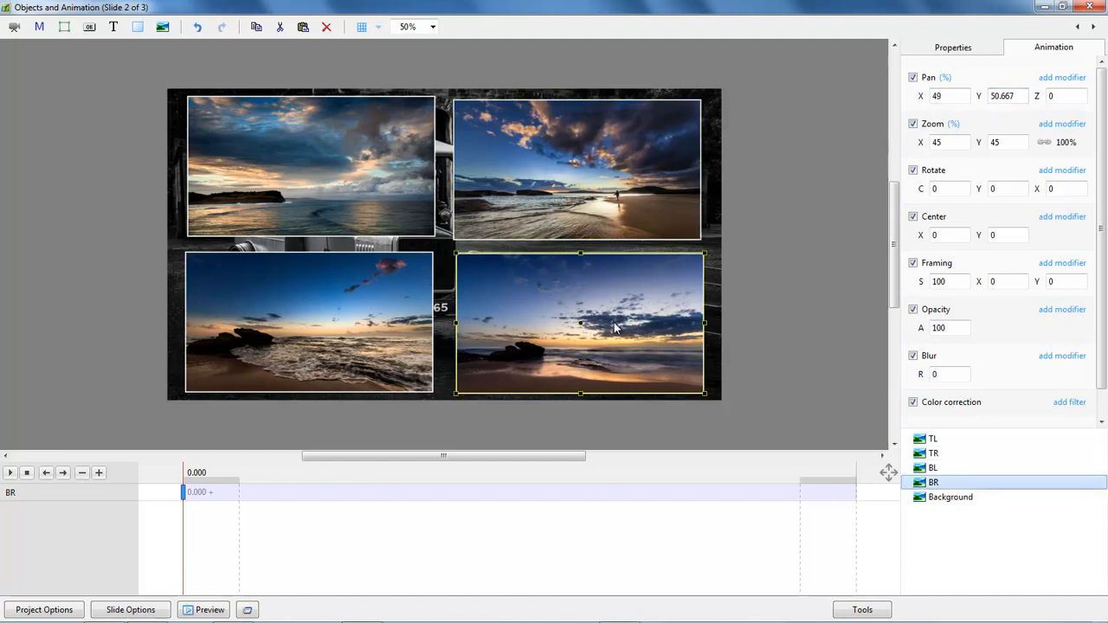
double_click(1020, 95)
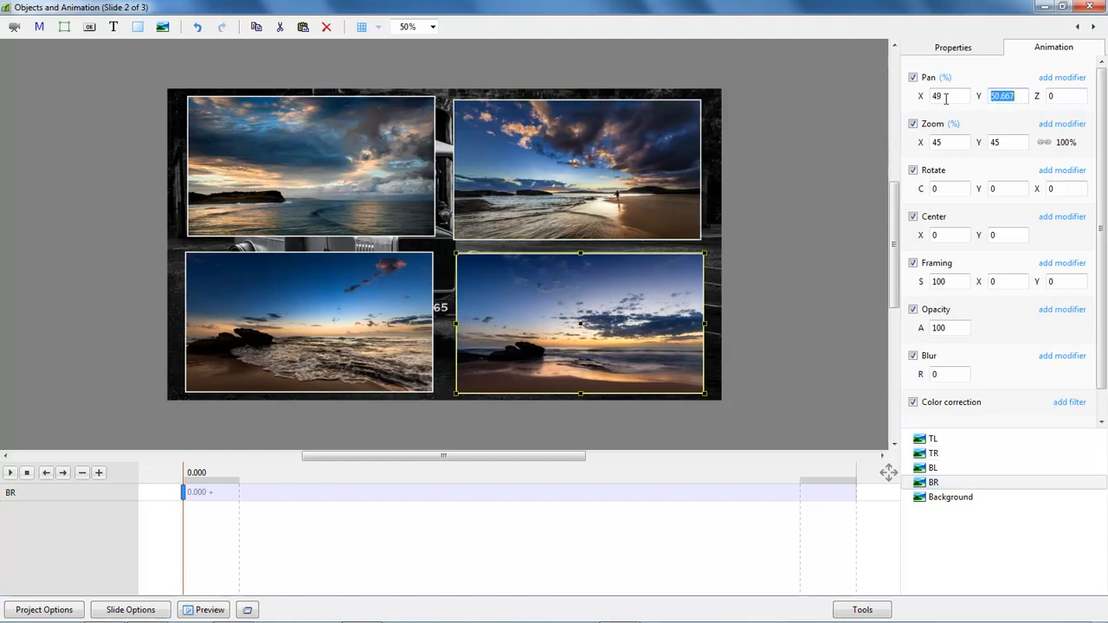
text(48)
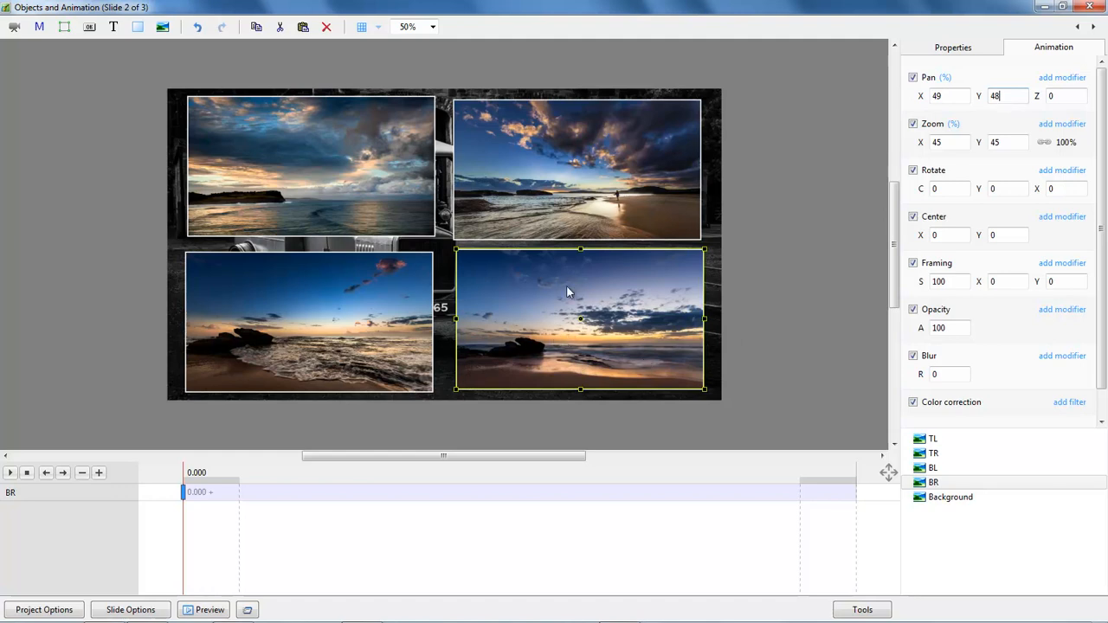
click(606, 202)
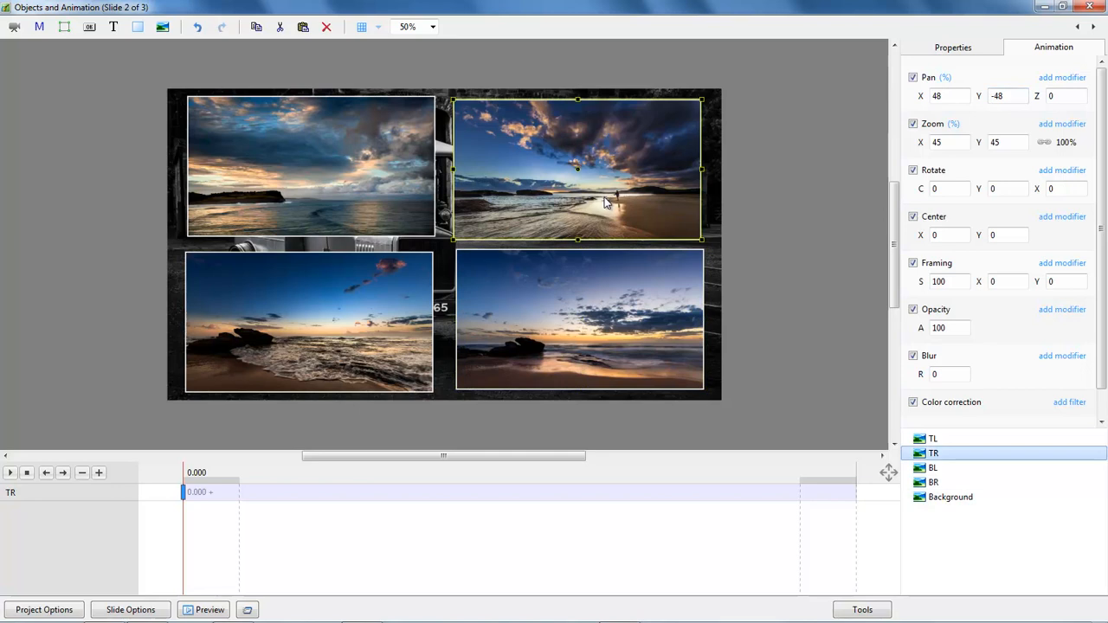
click(604, 315)
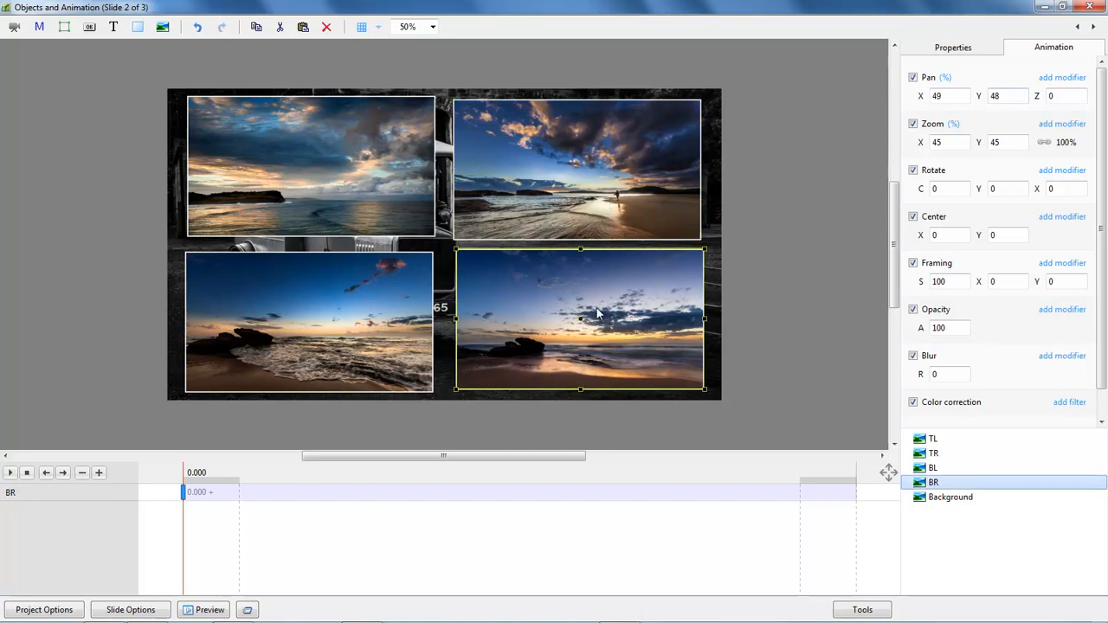
double_click(936, 95)
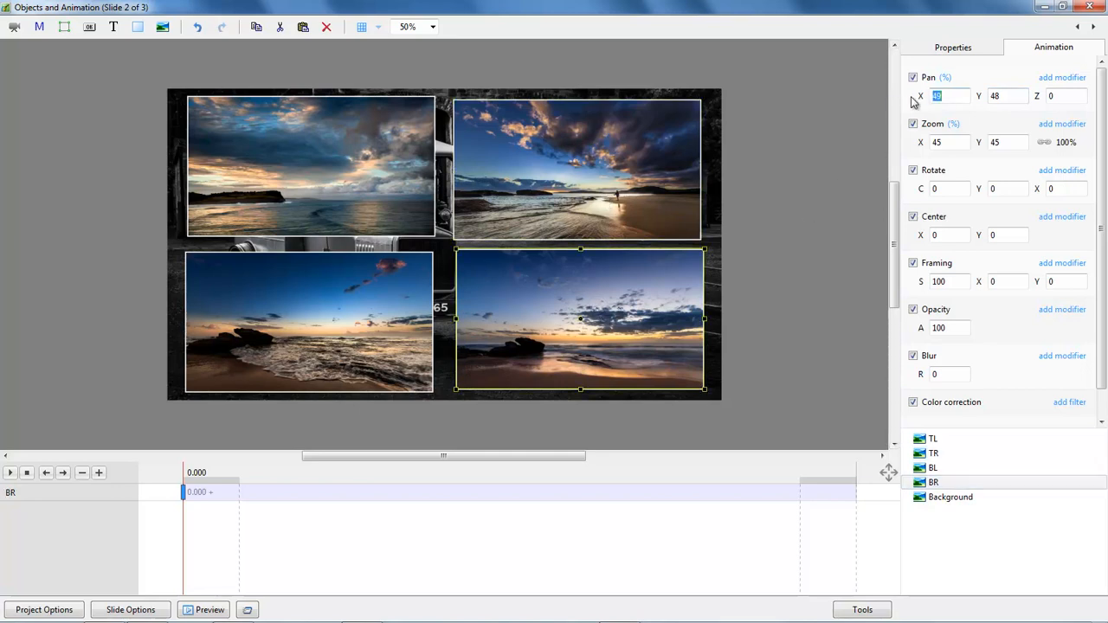
text(48)
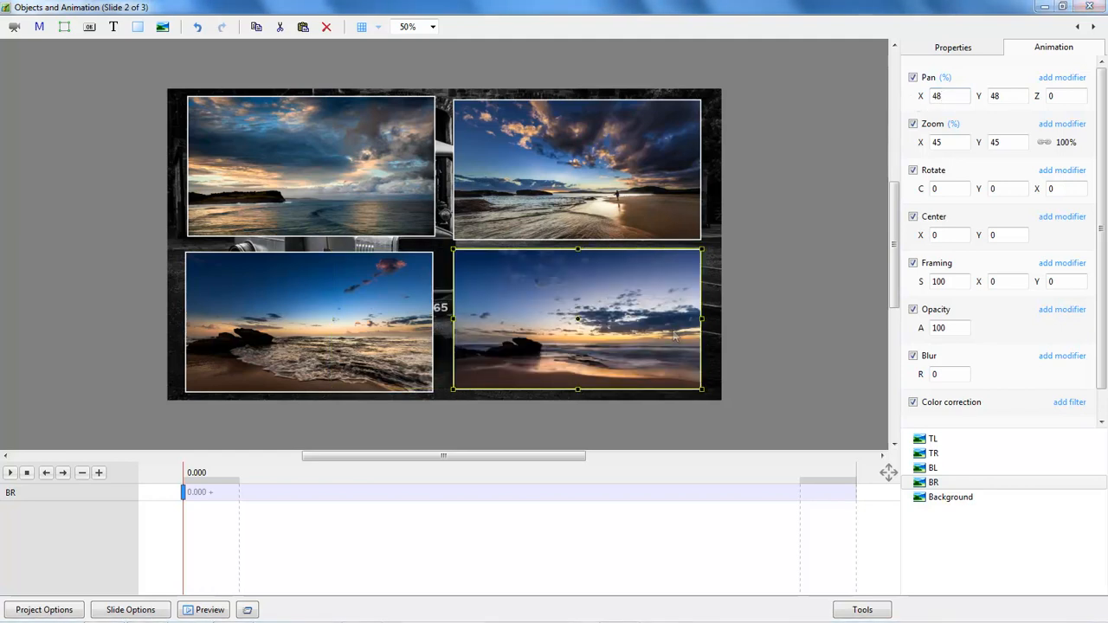
- Set the pan of the BL picture to X -48 and Y 48
click(286, 320)
double_click(959, 95)
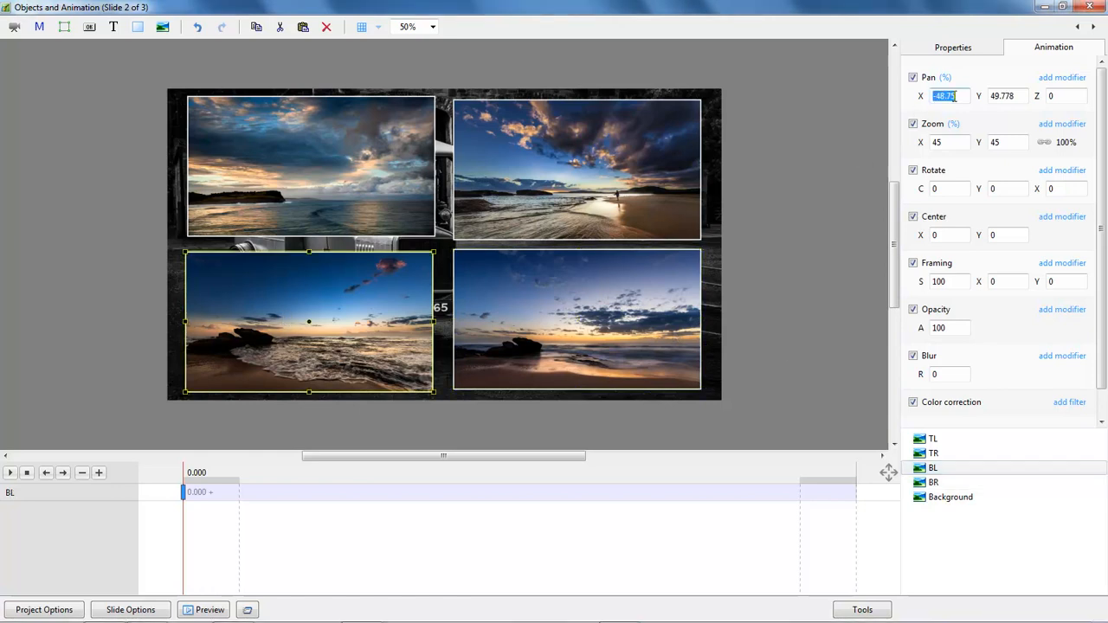
text(-48)
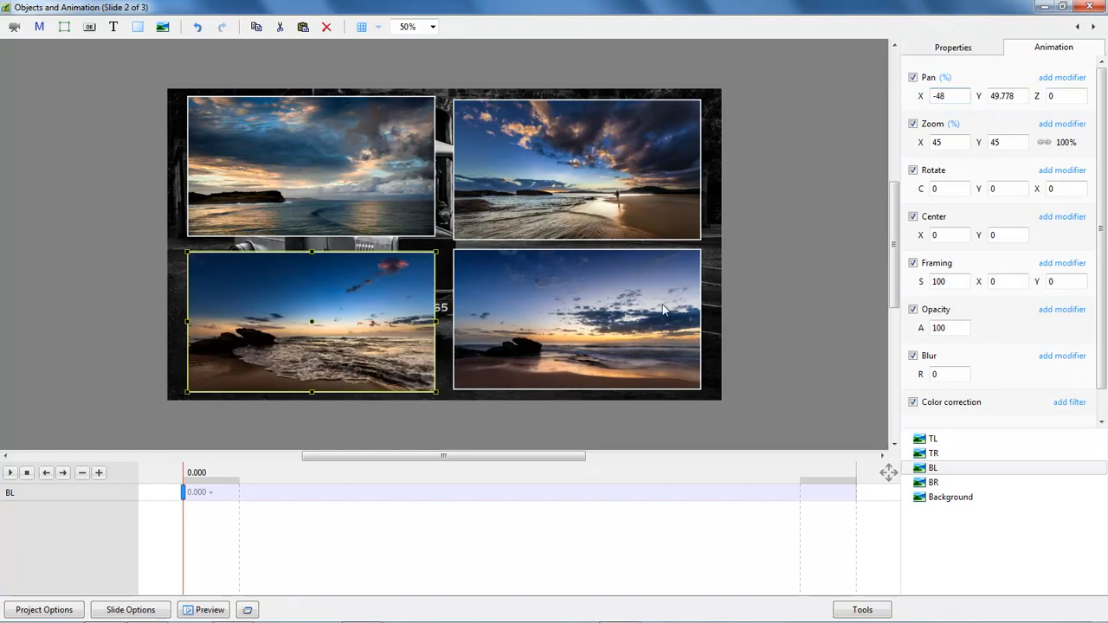
key(Tab)
text(48)
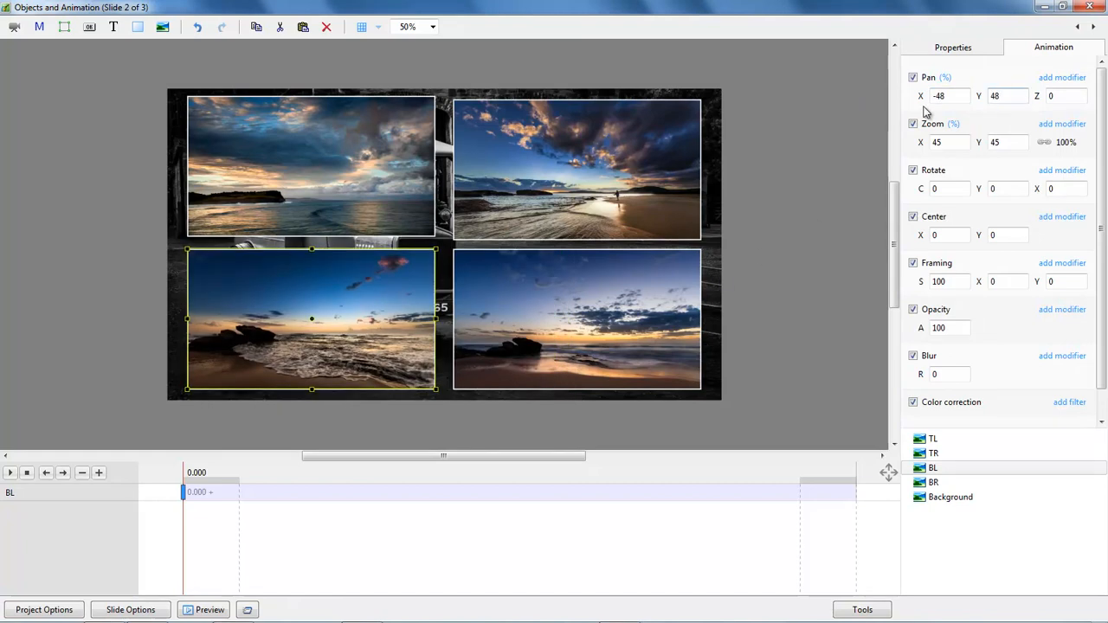
- Set the vertical pan of the TL picture to -48 and close the Objects and Animation editor
click(352, 136)
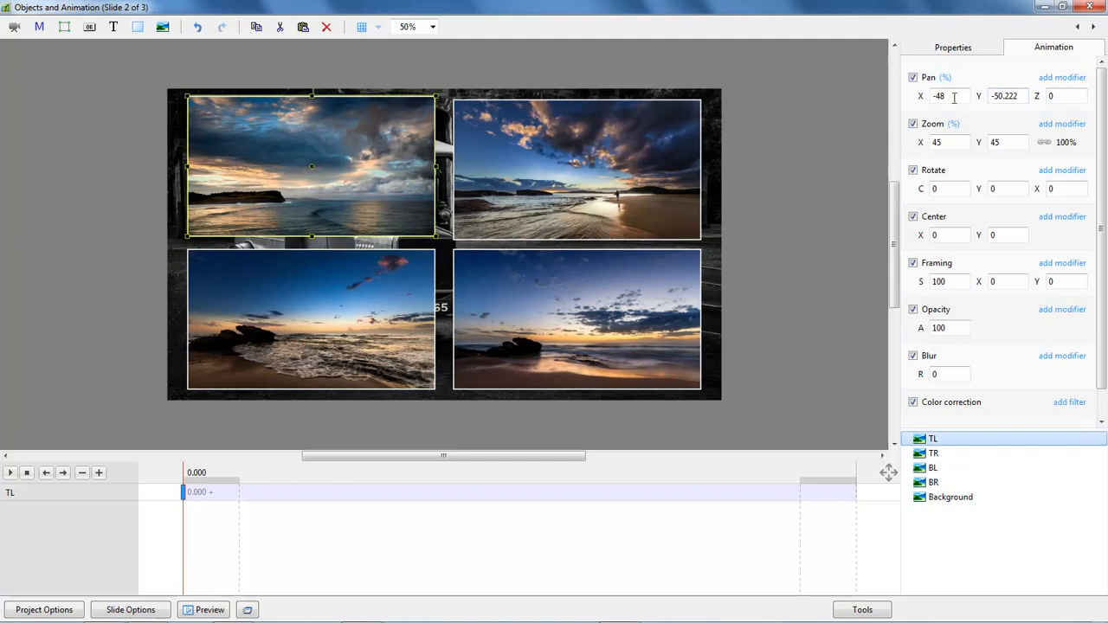
click(1025, 97)
text(-48)
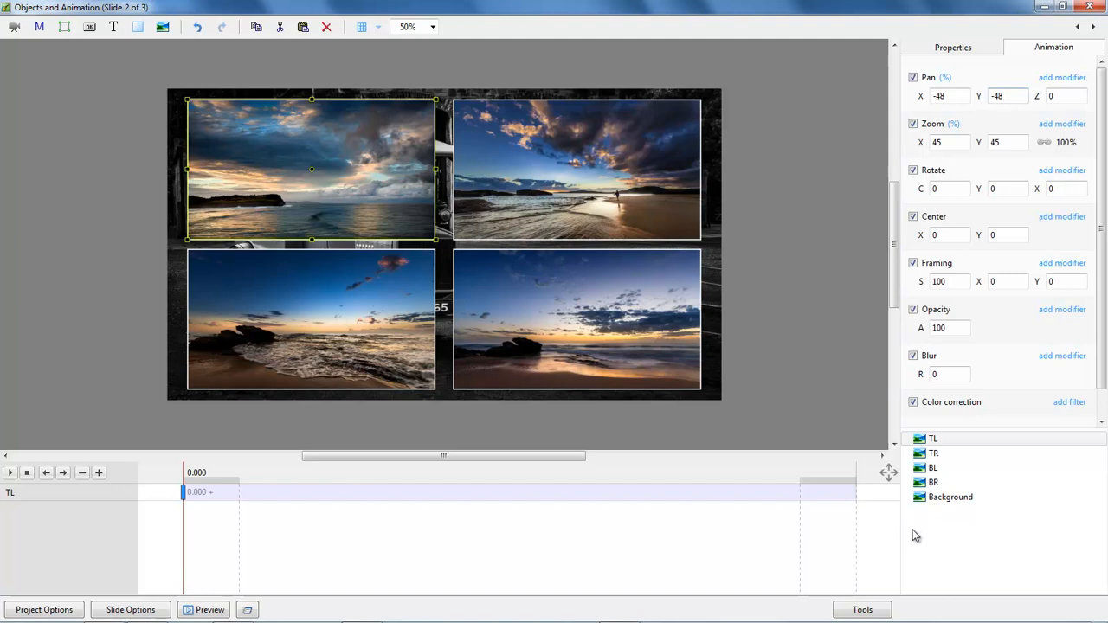
click(1085, 10)
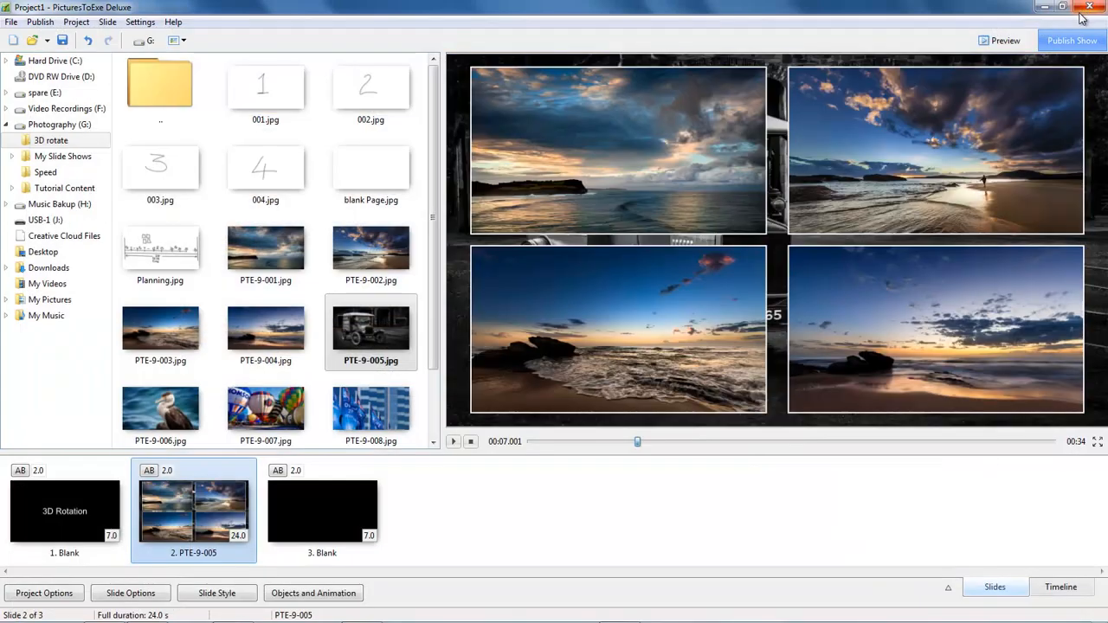
- Save the project as "3D rotate" in the 3D rotate folder on the Photography (G:) drive
click(11, 22)
click(34, 90)
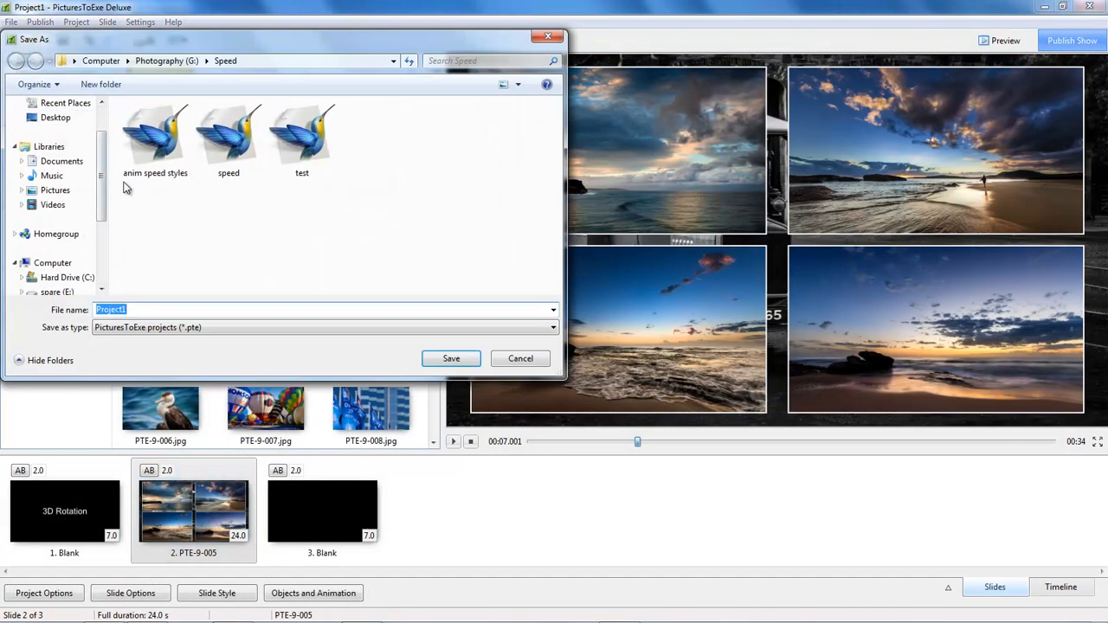
drag(102, 208, 101, 245)
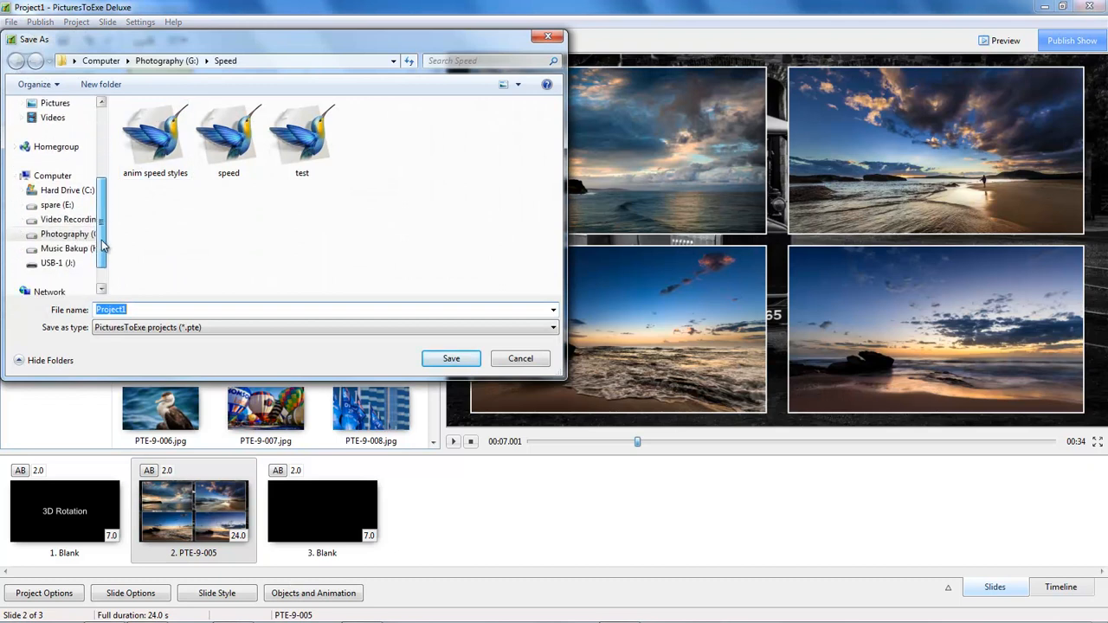
click(73, 234)
double_click(149, 125)
double_click(143, 309)
text(3D rotate)
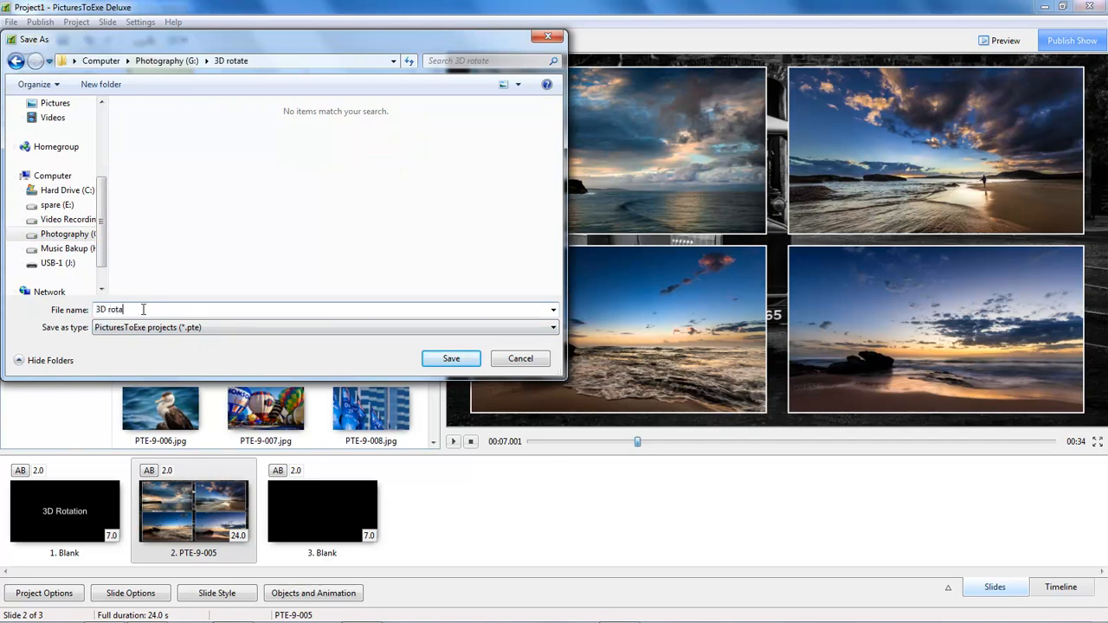
click(451, 358)
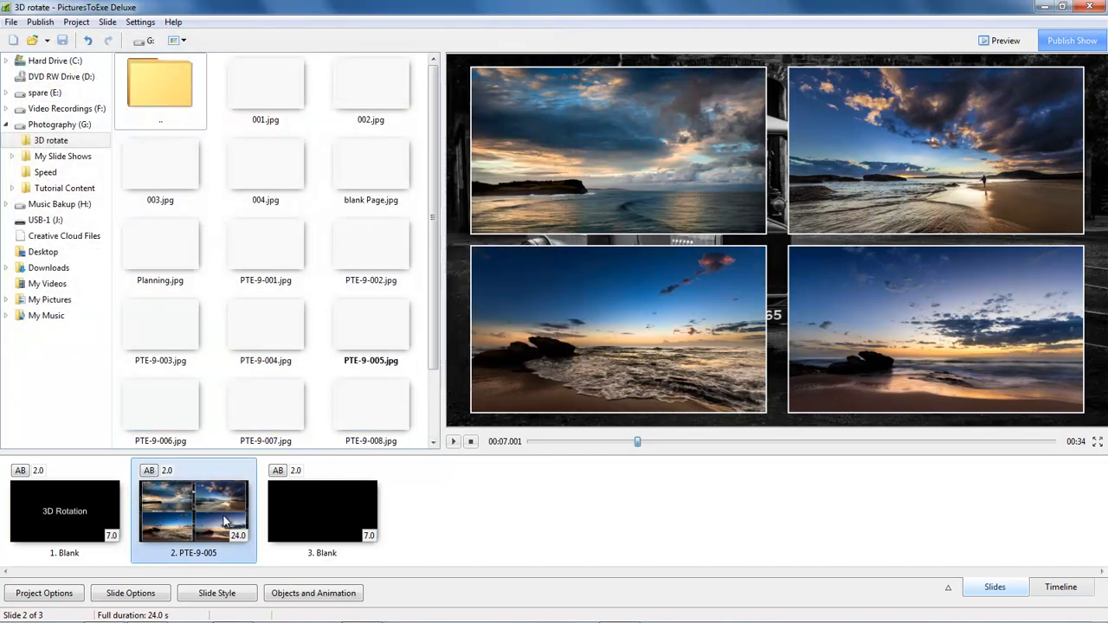
- In slide 2's Objects and Animation editor, move TL's initial key frame to time 4000 and set its opacity to 0
click(285, 596)
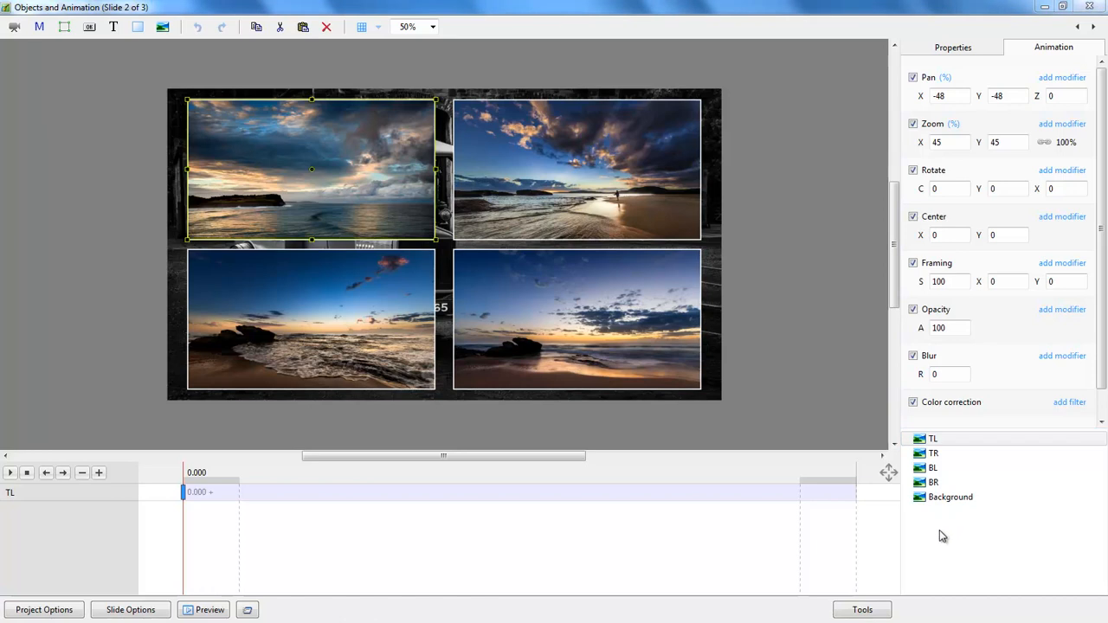
click(936, 442)
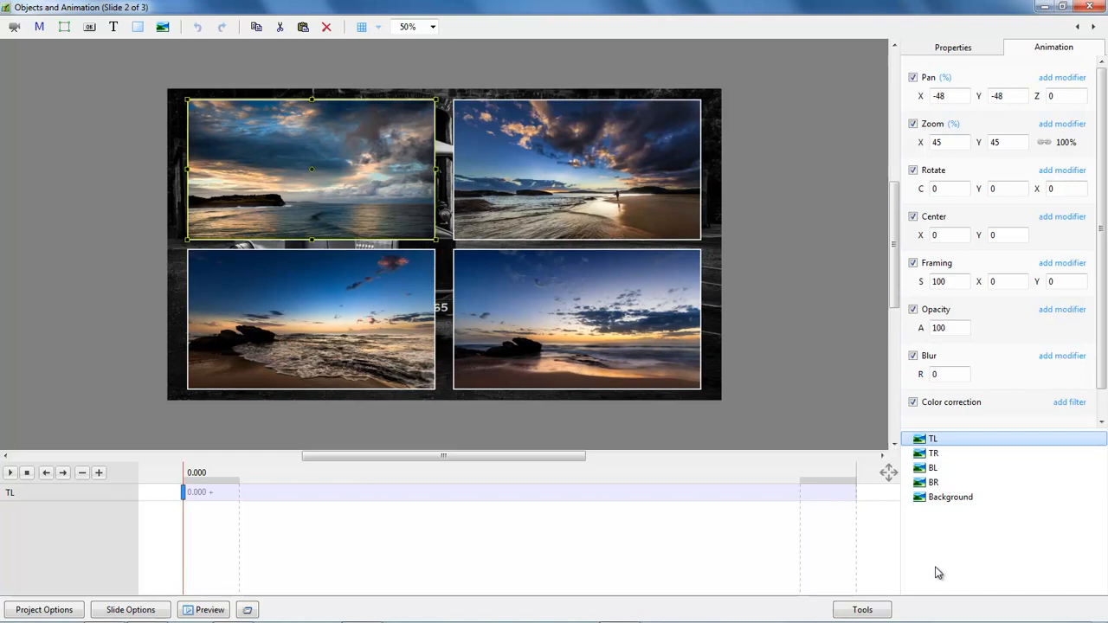
click(184, 495)
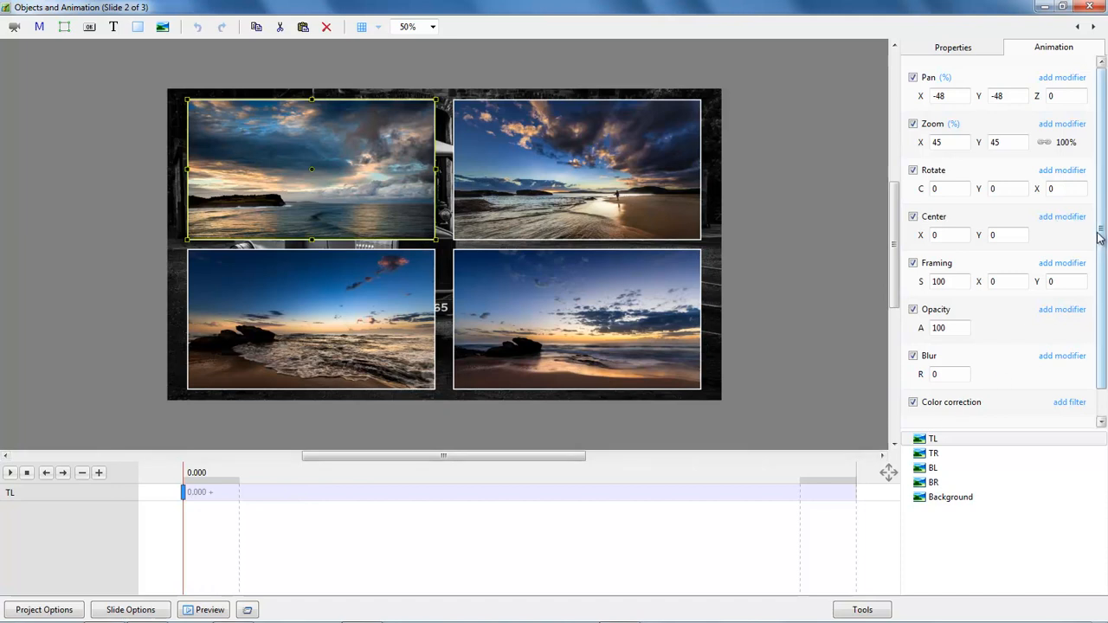
scroll(1011, 389, down, 1)
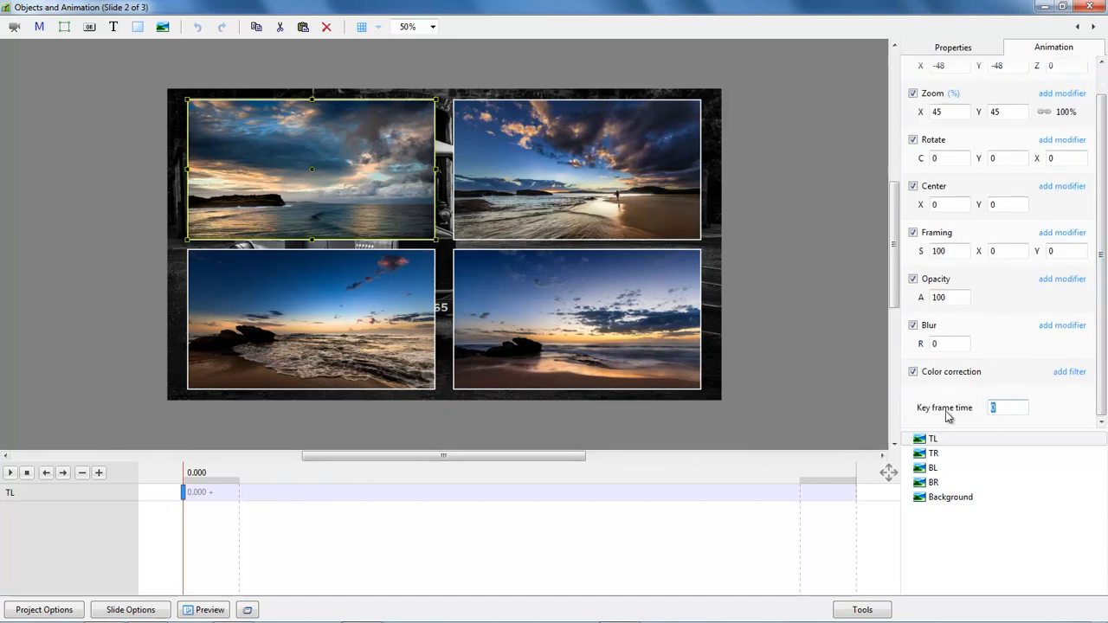
text(000)
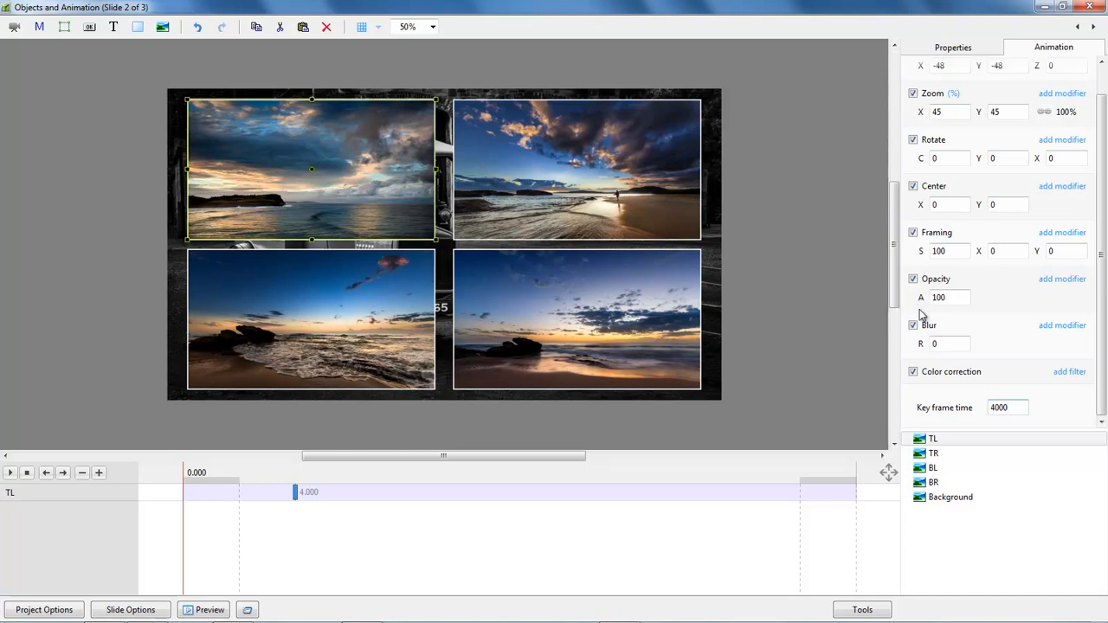
drag(922, 298, 900, 299)
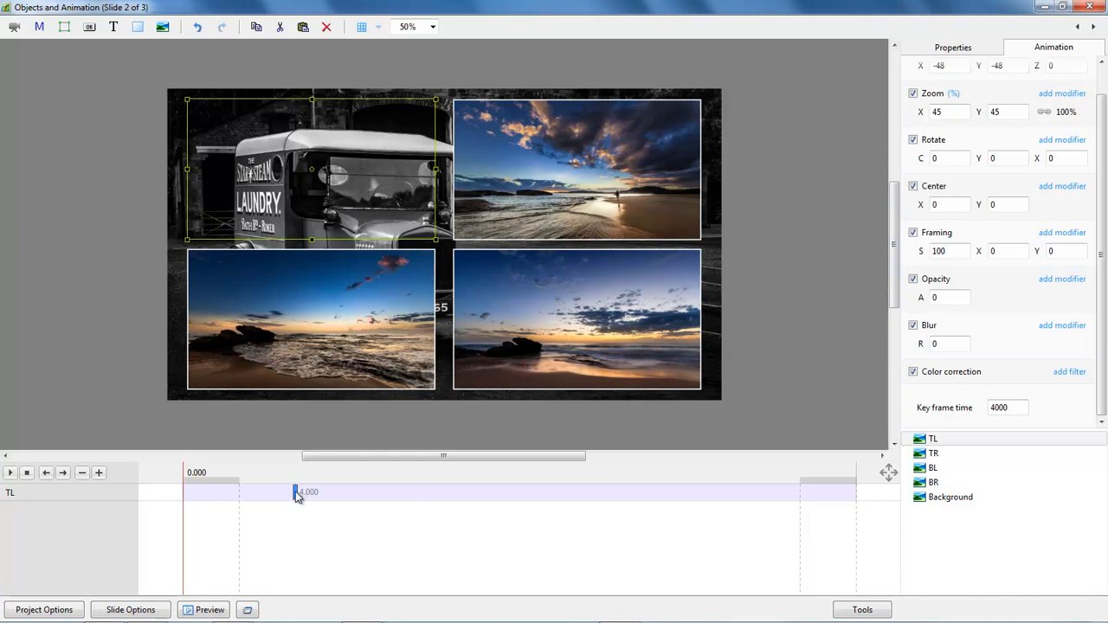
- Clone TL's 4-second key frame, place the copy at time 7000 and set its opacity to 100
right_click(296, 491)
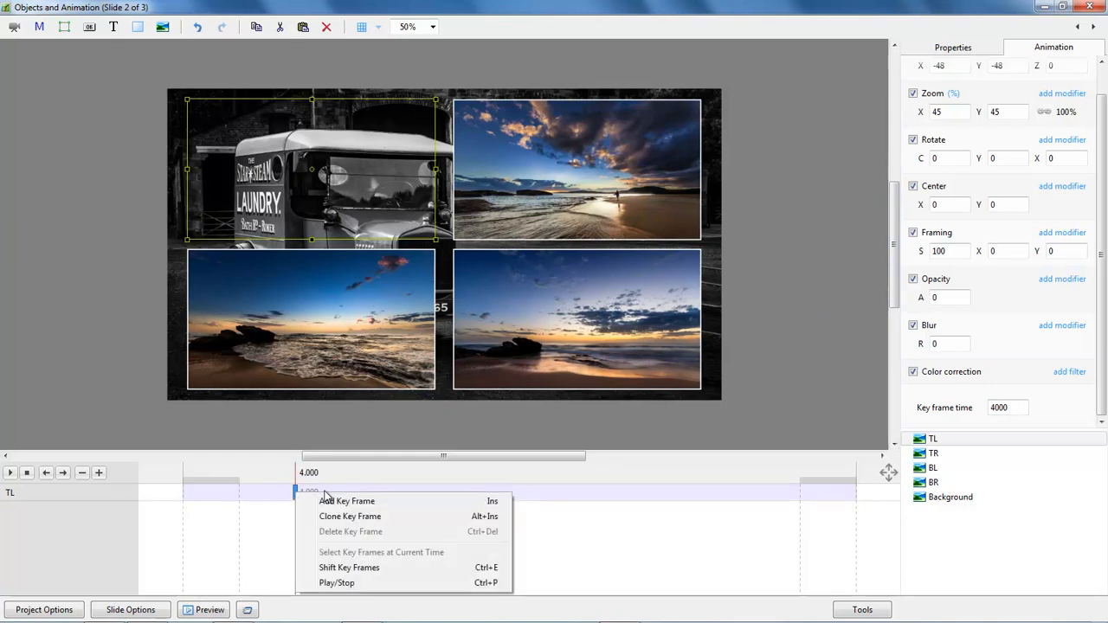
click(347, 516)
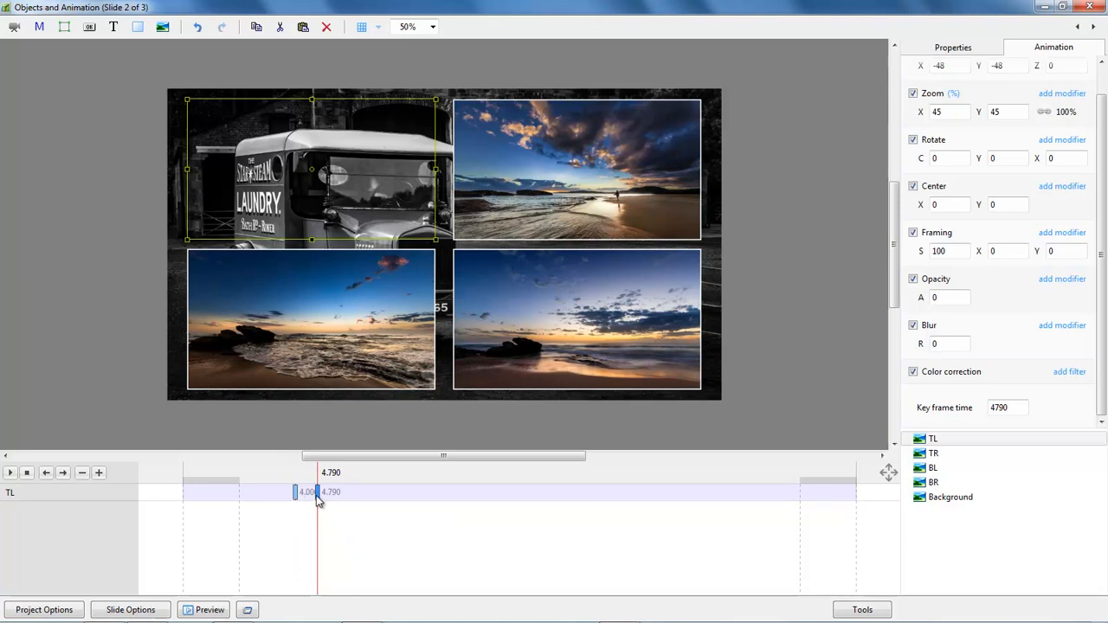
double_click(990, 407)
text(7000)
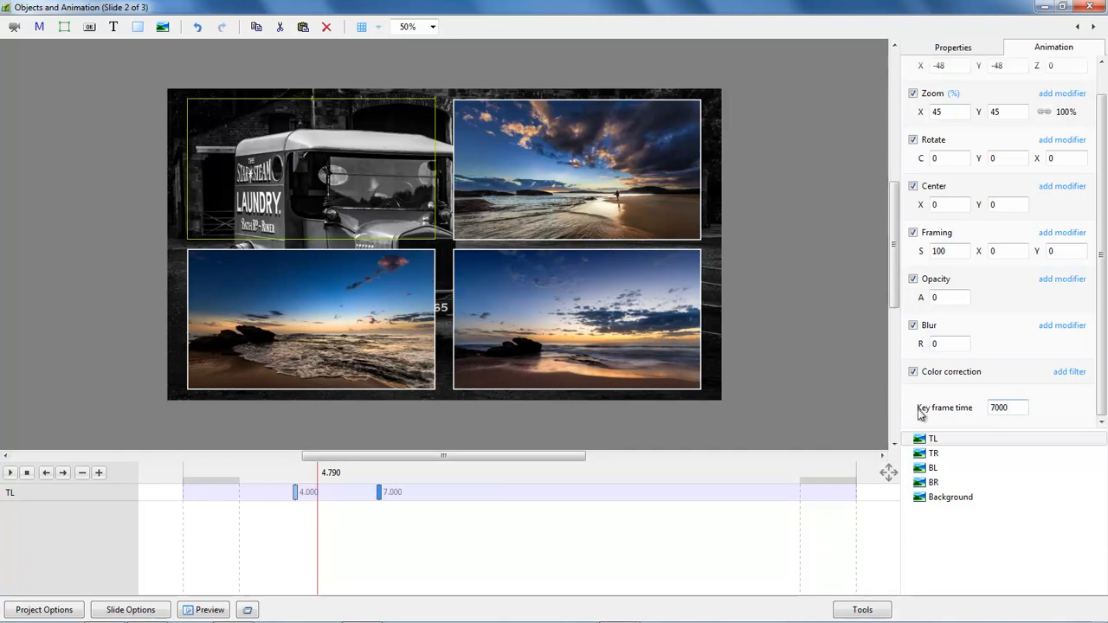
click(380, 493)
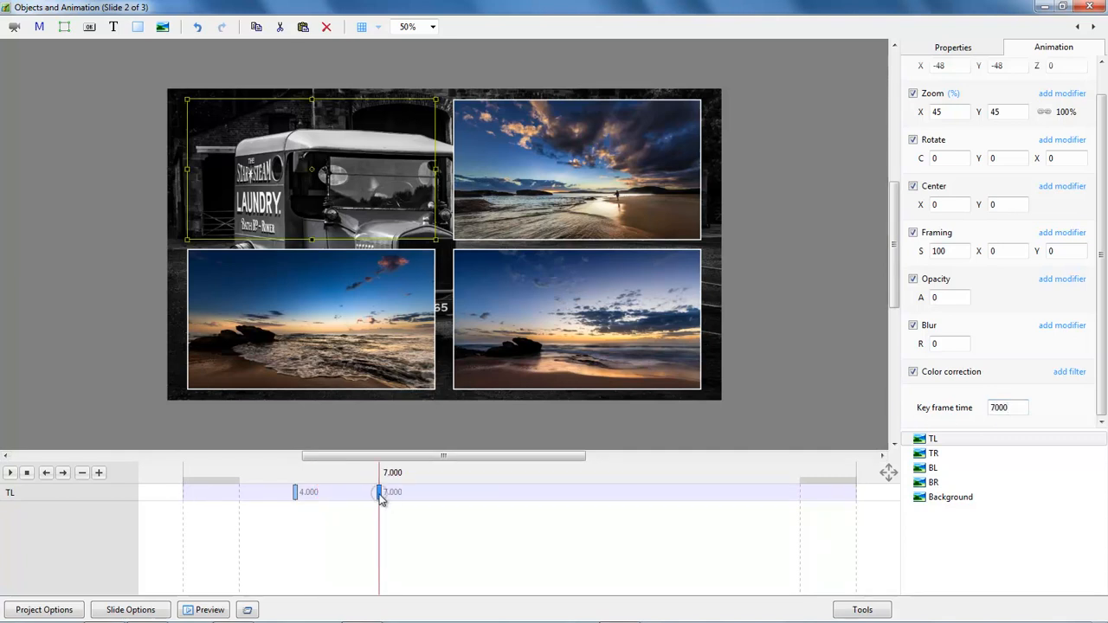
drag(921, 298, 1010, 300)
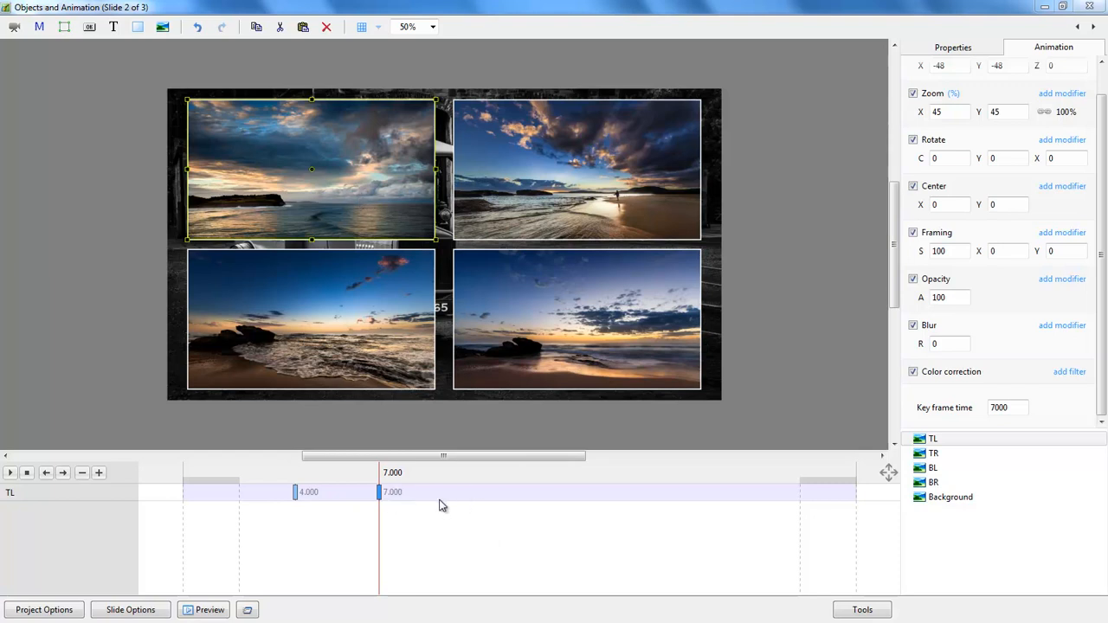
- Clone TL's 7-second key frame and set the copy's key frame time to 12000
right_click(379, 500)
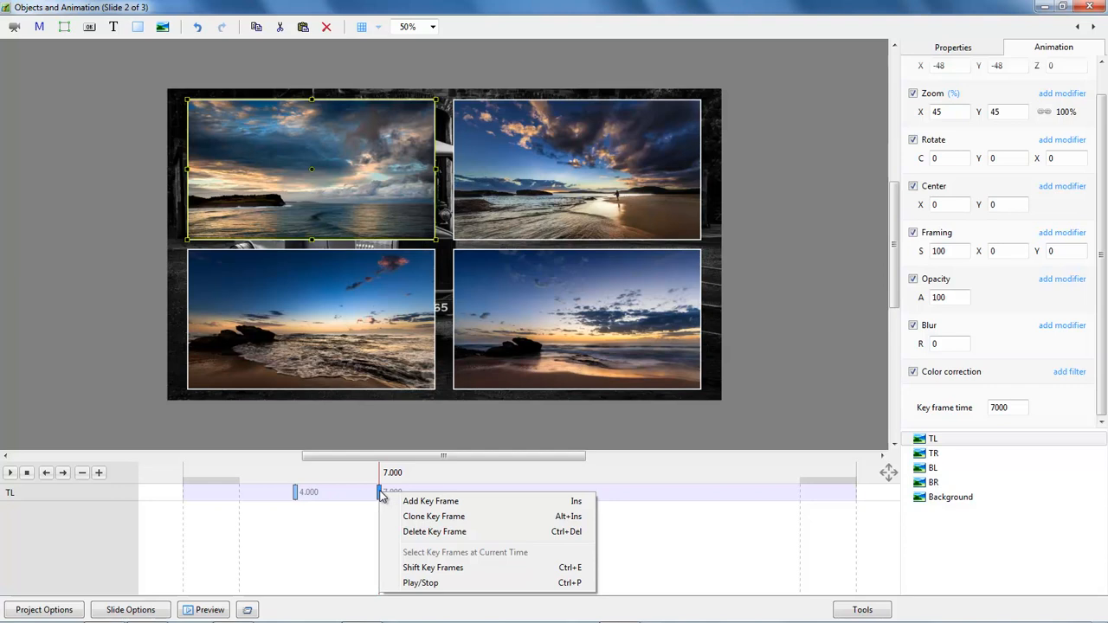
click(431, 517)
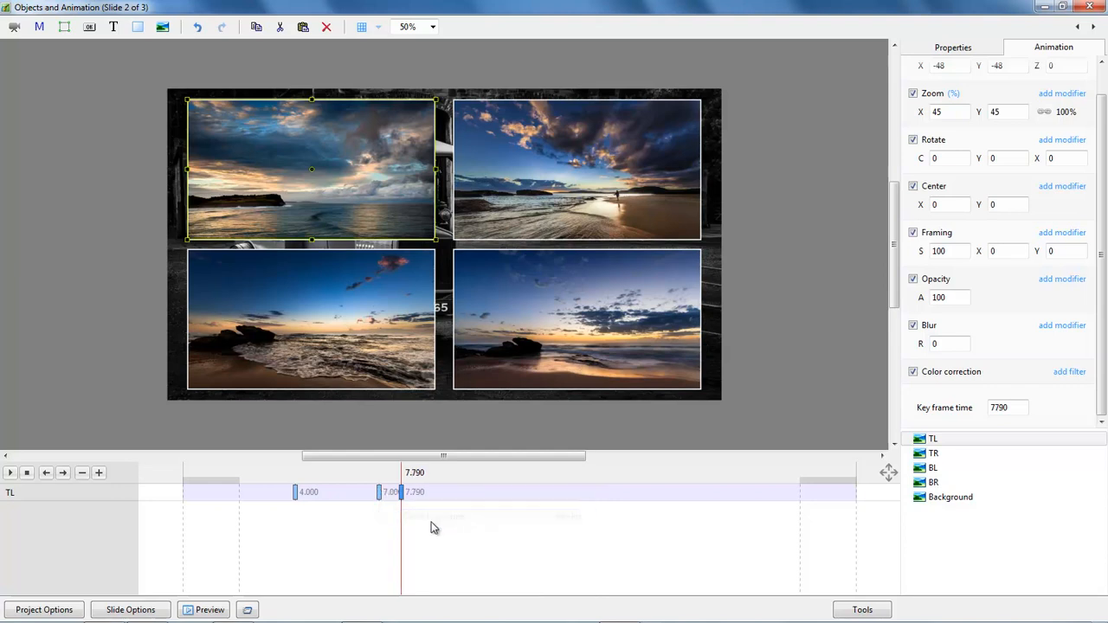
drag(1022, 411, 973, 411)
text(12000)
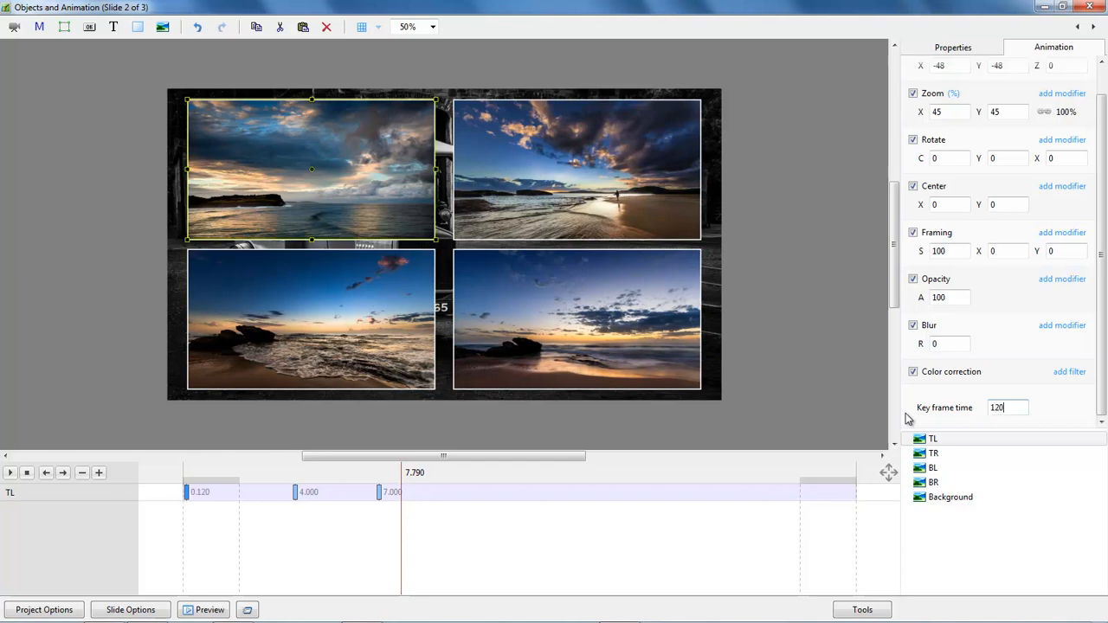
click(380, 495)
click(519, 495)
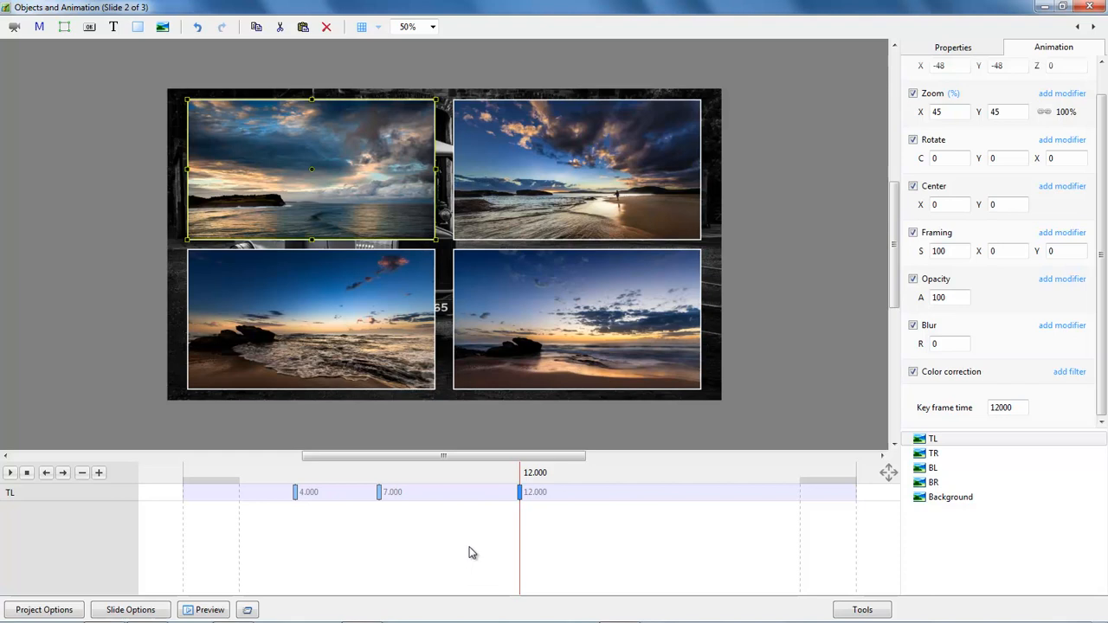
- Clone TL's 12-second key frame and set the copy's key frame time to 15000
right_click(519, 491)
click(520, 493)
right_click(520, 498)
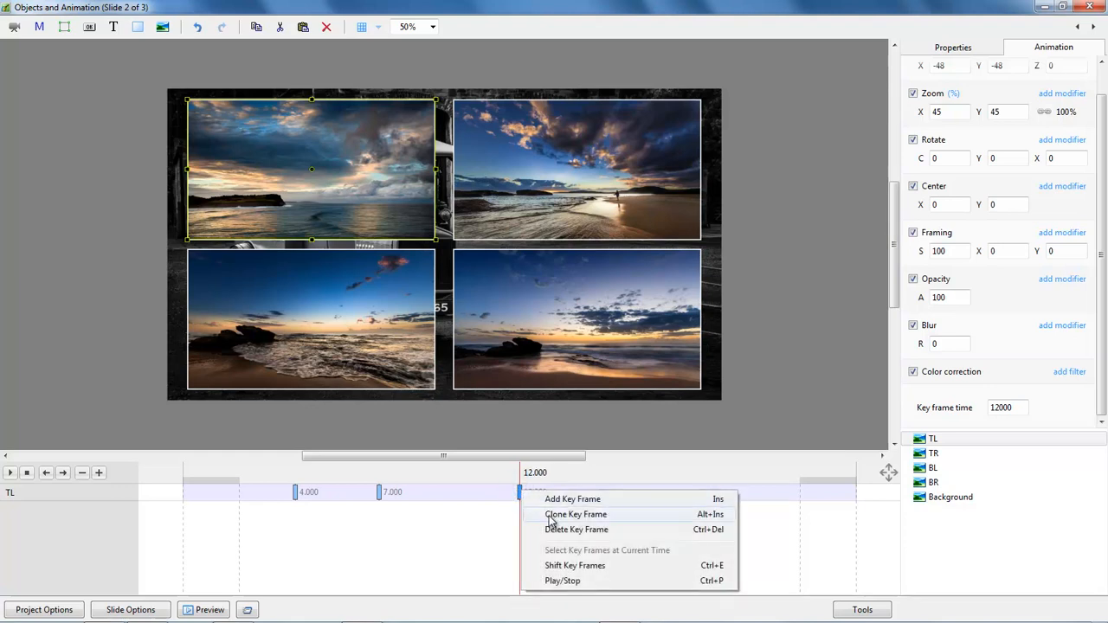
click(549, 516)
double_click(1015, 409)
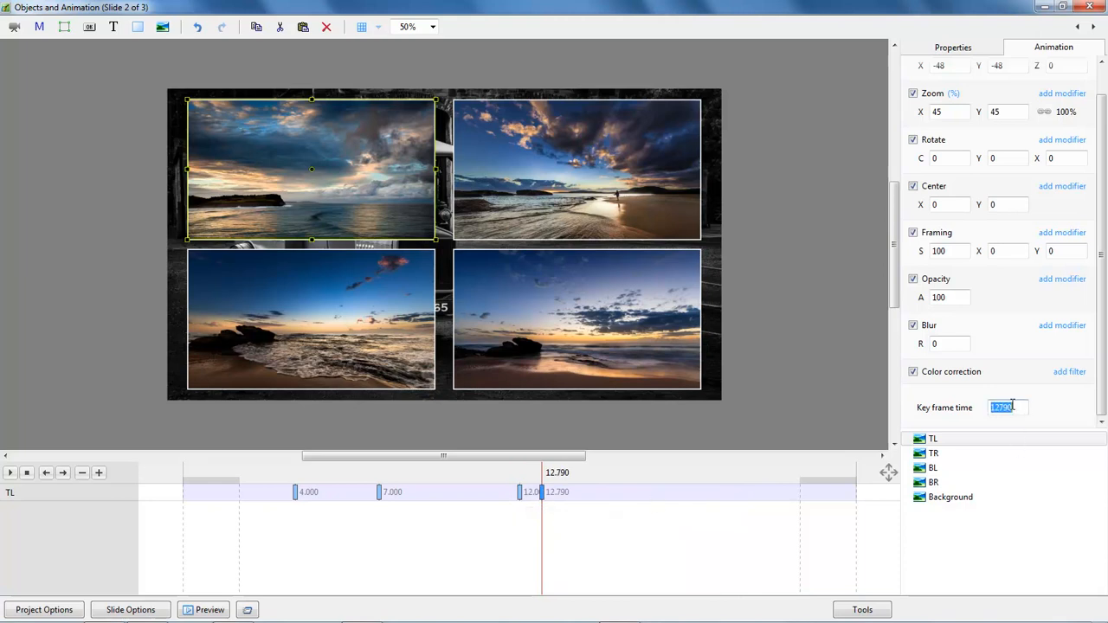
text(15000)
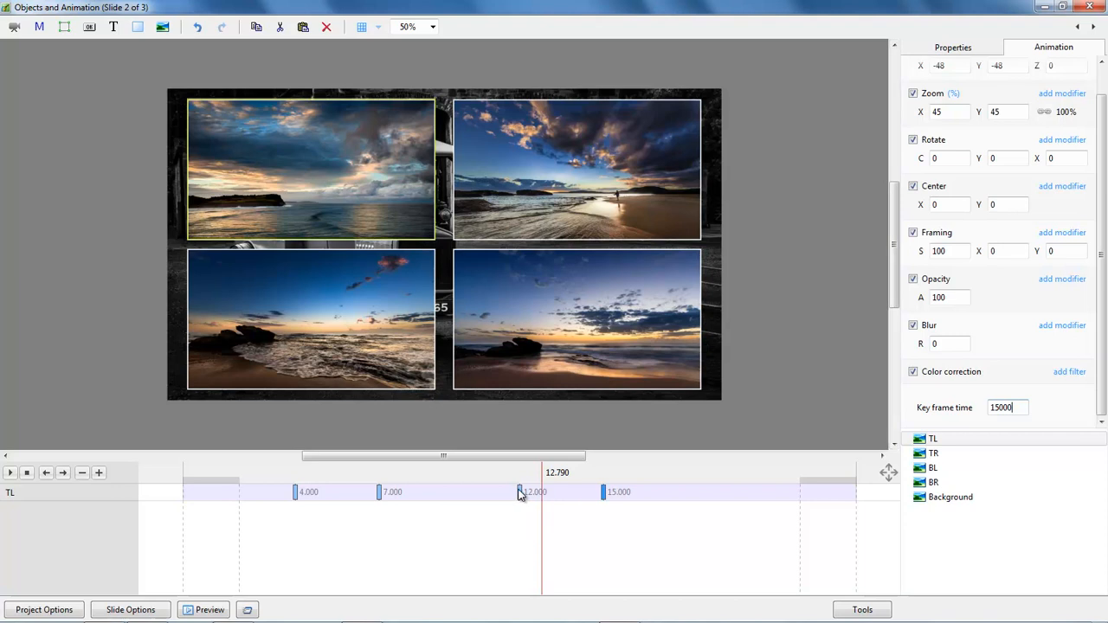
- Set the Y rotation of TL's 15-second key frame to -180
click(520, 493)
click(604, 495)
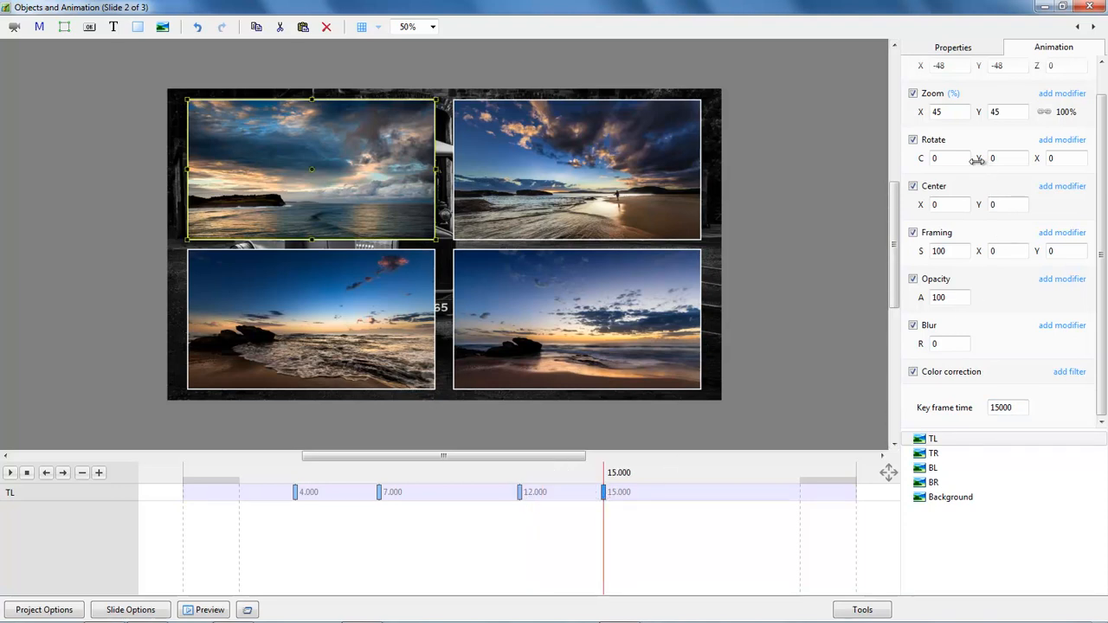
drag(979, 159, 853, 171)
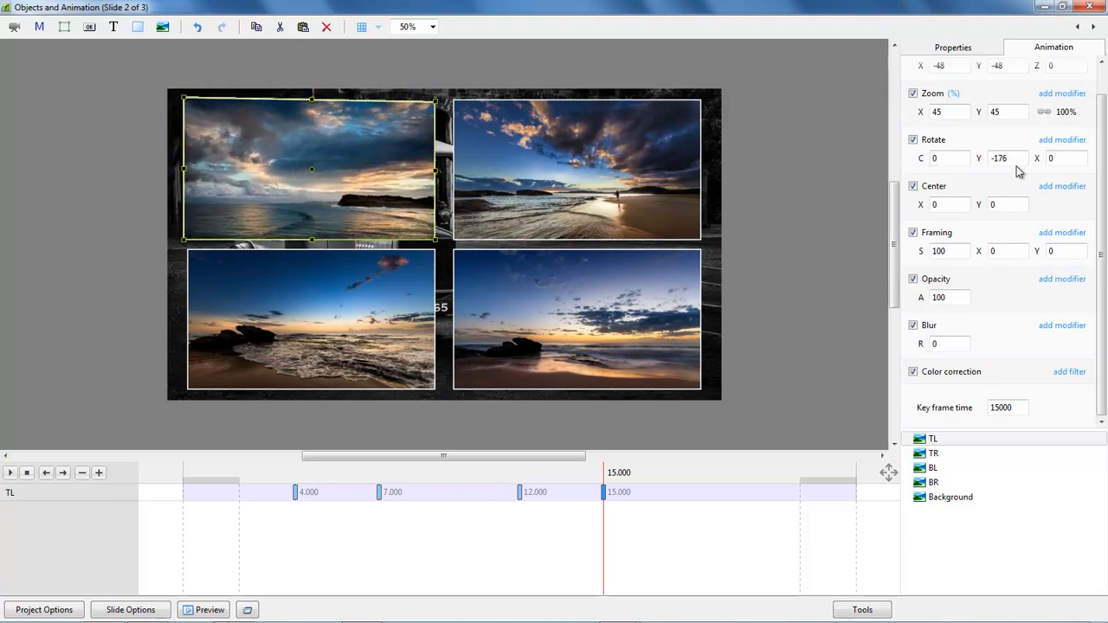
click(1010, 157)
text(-)
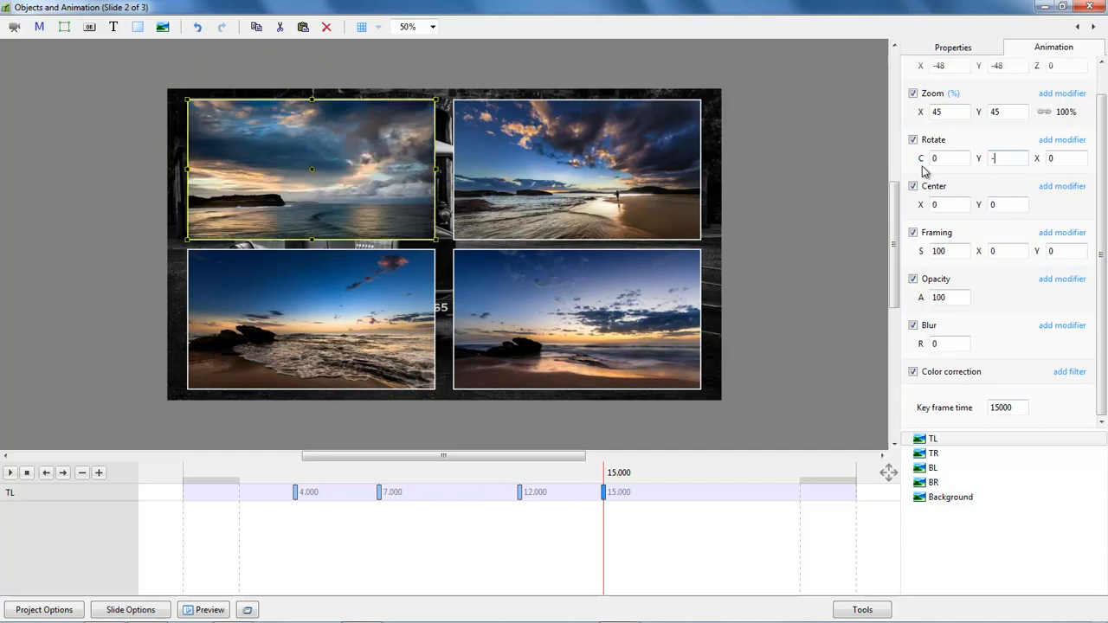
text(180)
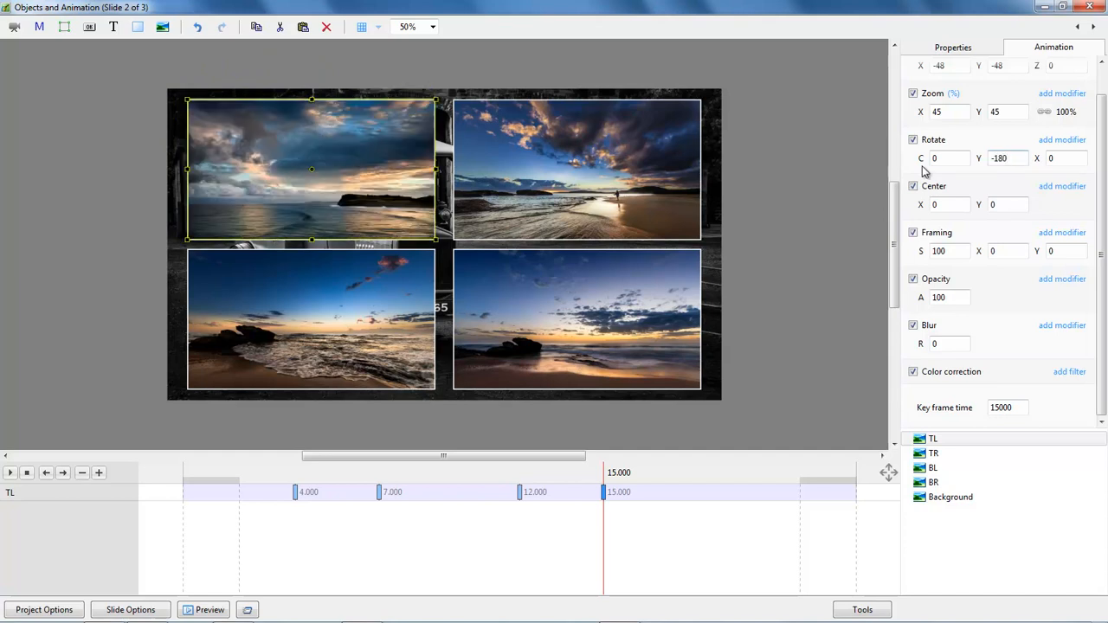
- Play back TL's rotation from the 12-second key frame to just past the 15-second one
click(520, 498)
key(space)
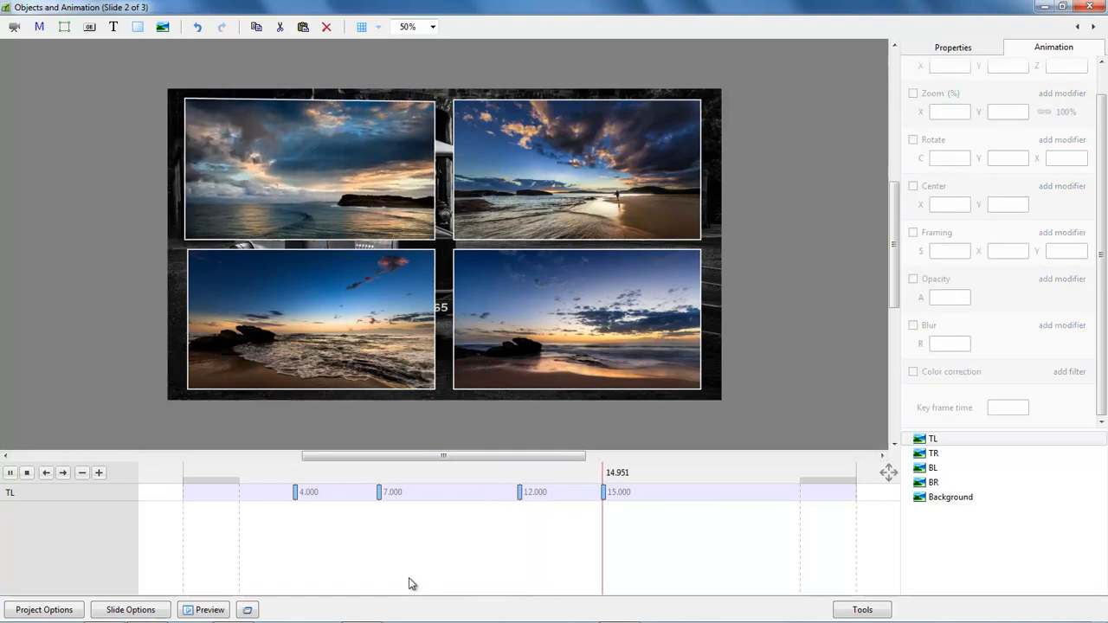
key(space)
- Clone TL's 15-second key frame and set the copy's key frame time to 20000
click(604, 496)
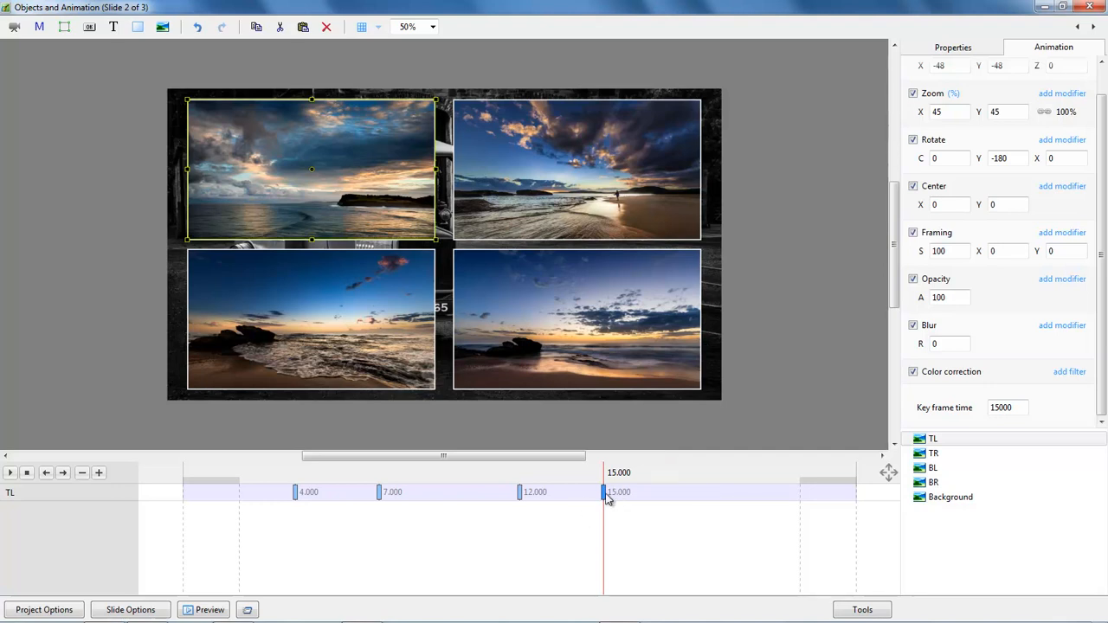
right_click(605, 495)
click(630, 513)
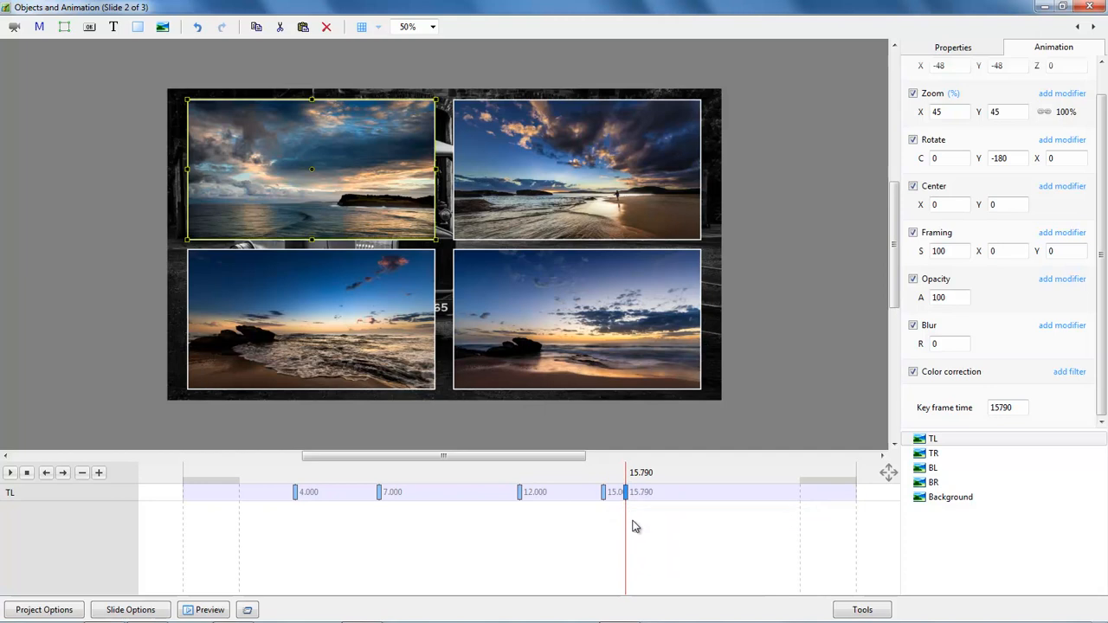
drag(1023, 407, 921, 416)
text(20000)
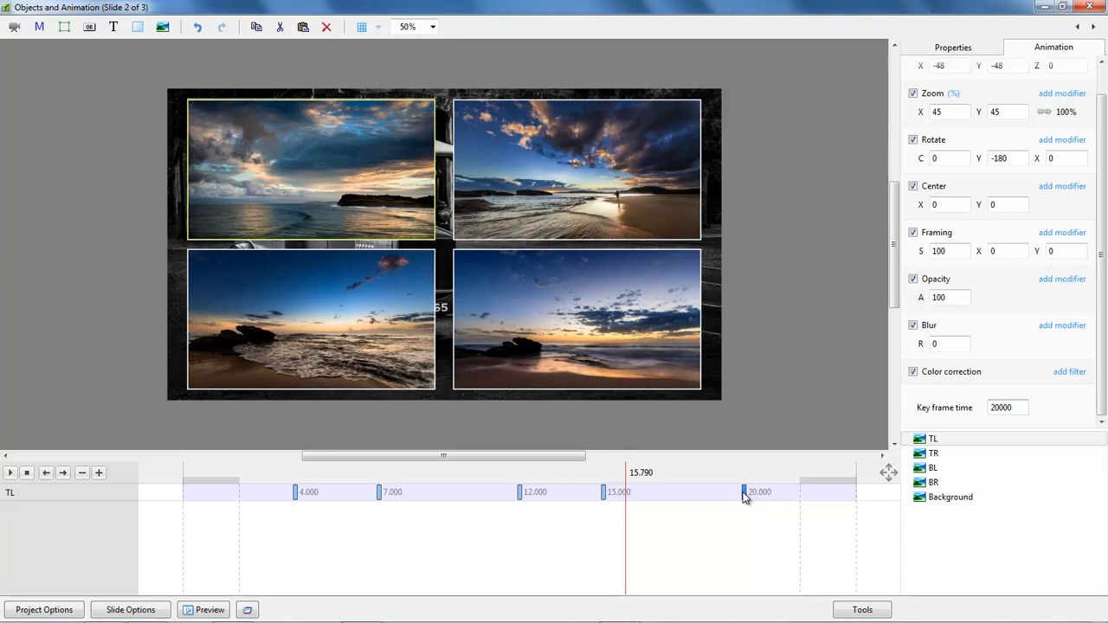
click(604, 493)
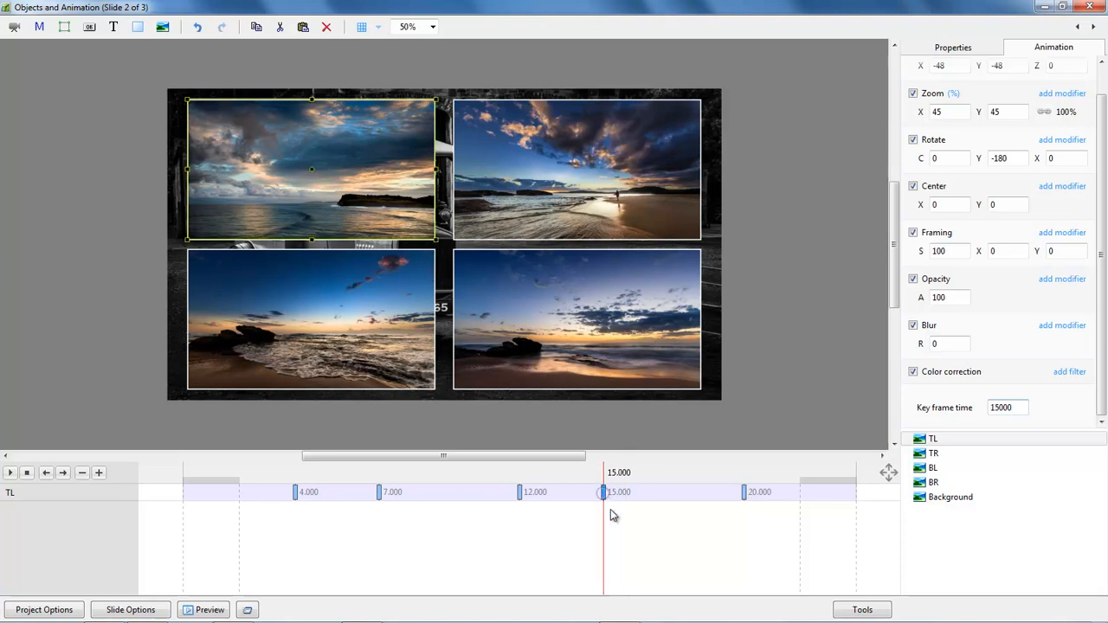
- Clone TL's 20-second key frame, set the copy's time to 22000 and its opacity to 0
click(744, 494)
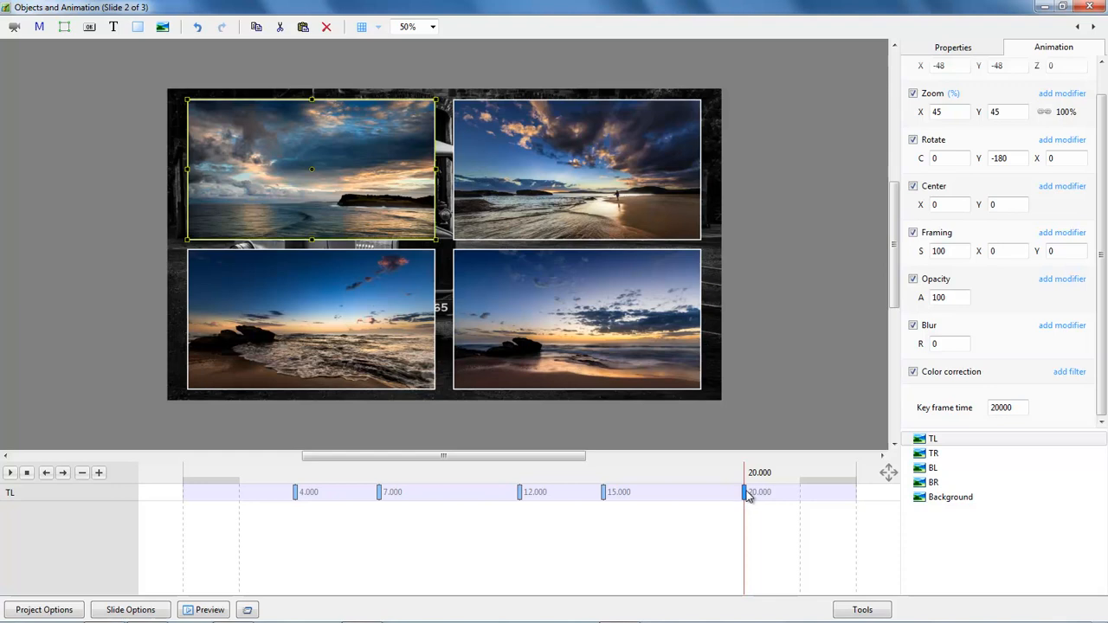
right_click(747, 496)
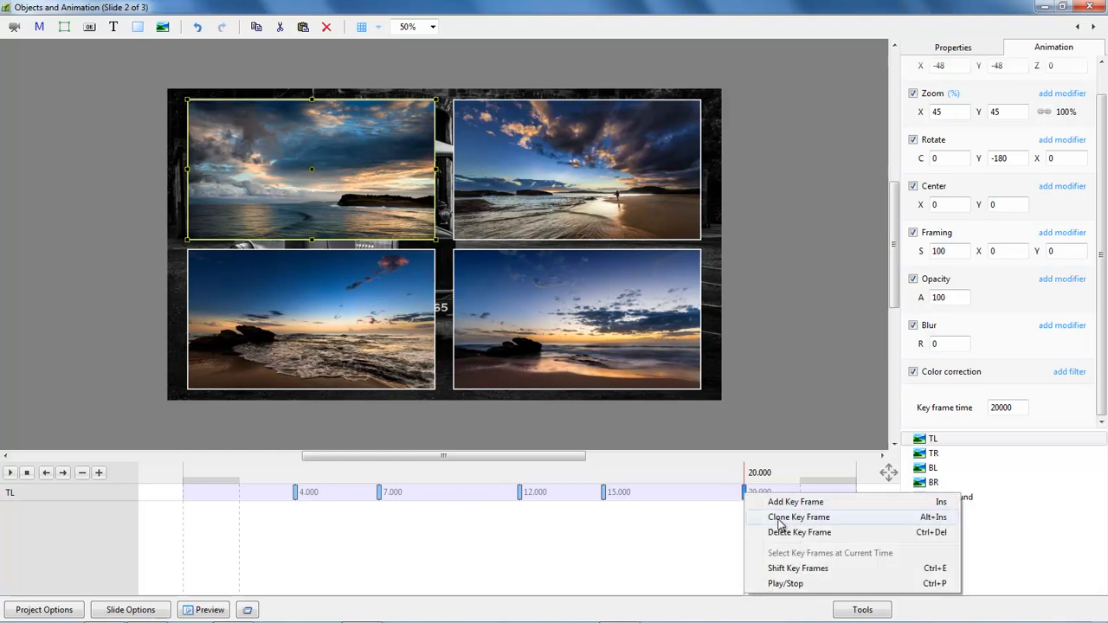
click(780, 518)
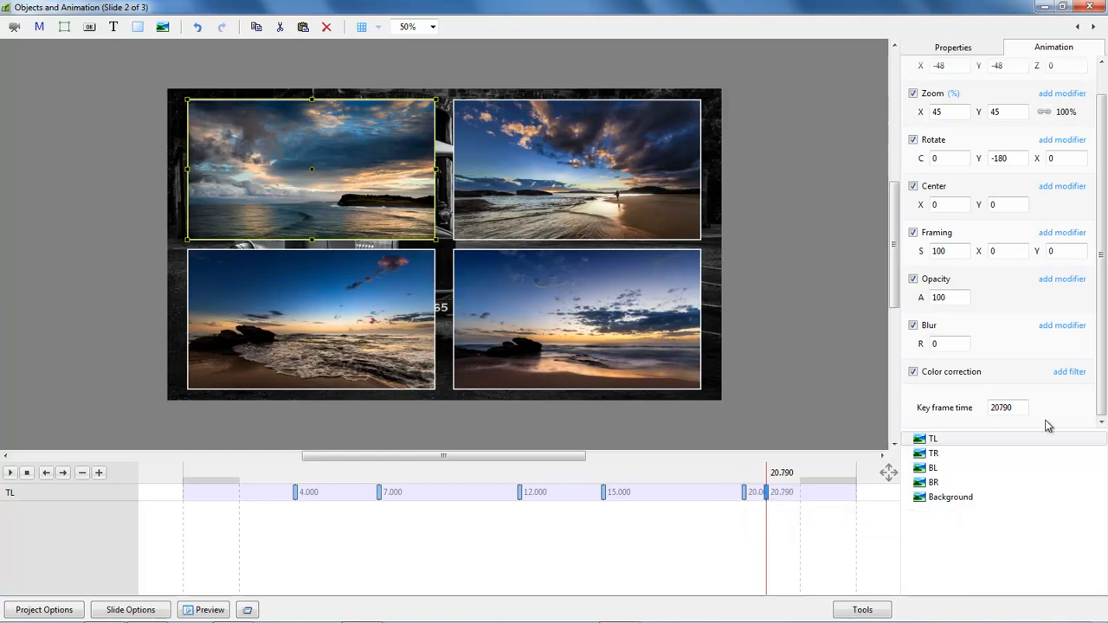
double_click(1016, 408)
text(22000)
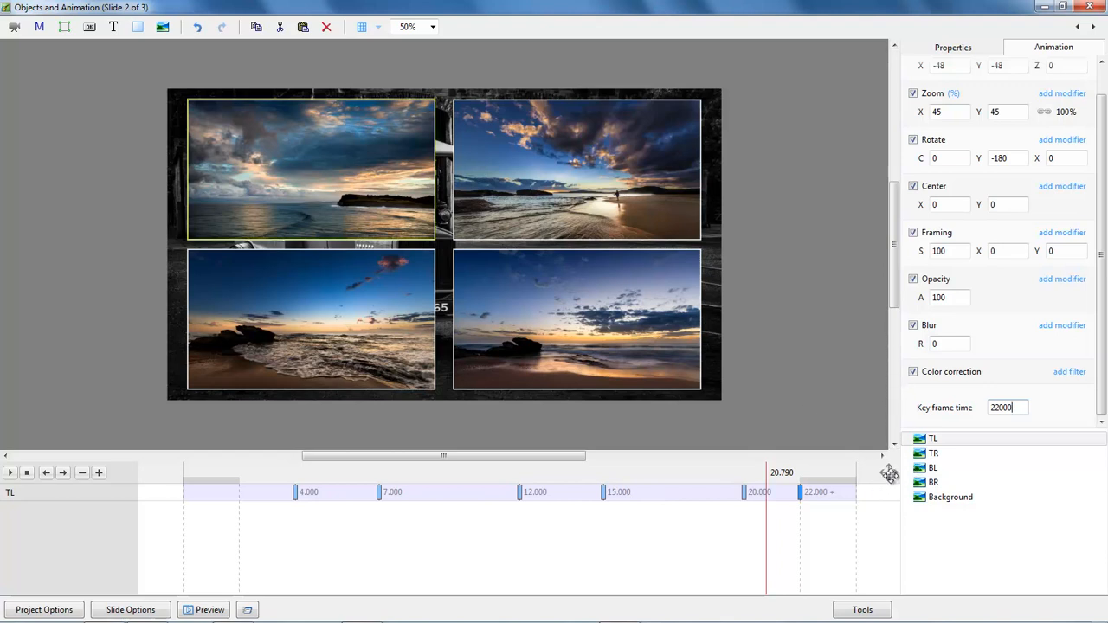
click(931, 442)
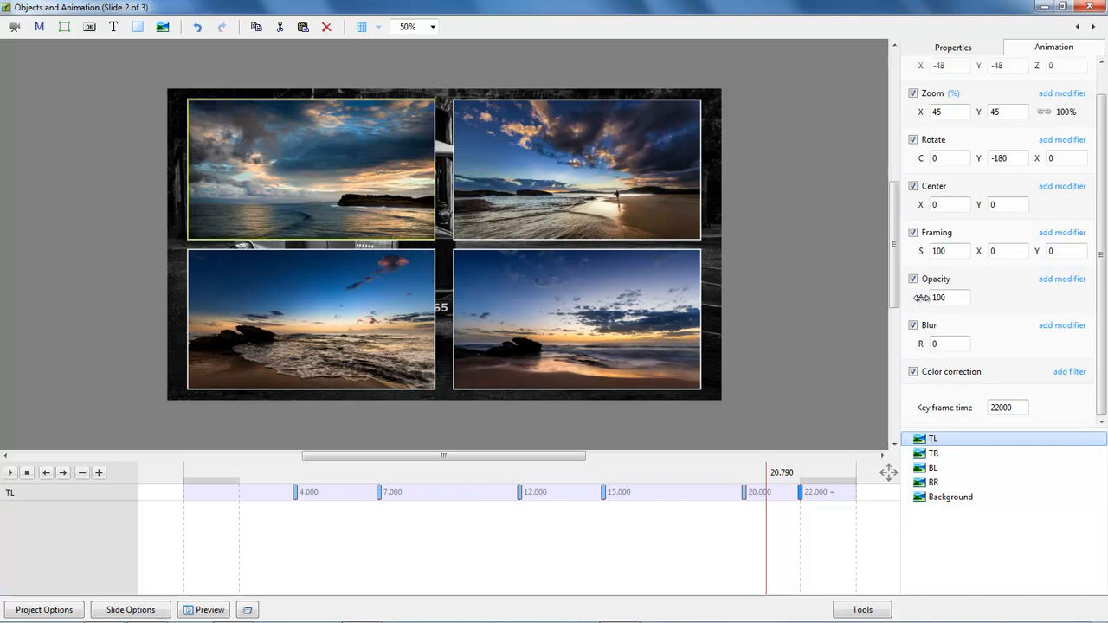
drag(922, 298, 738, 305)
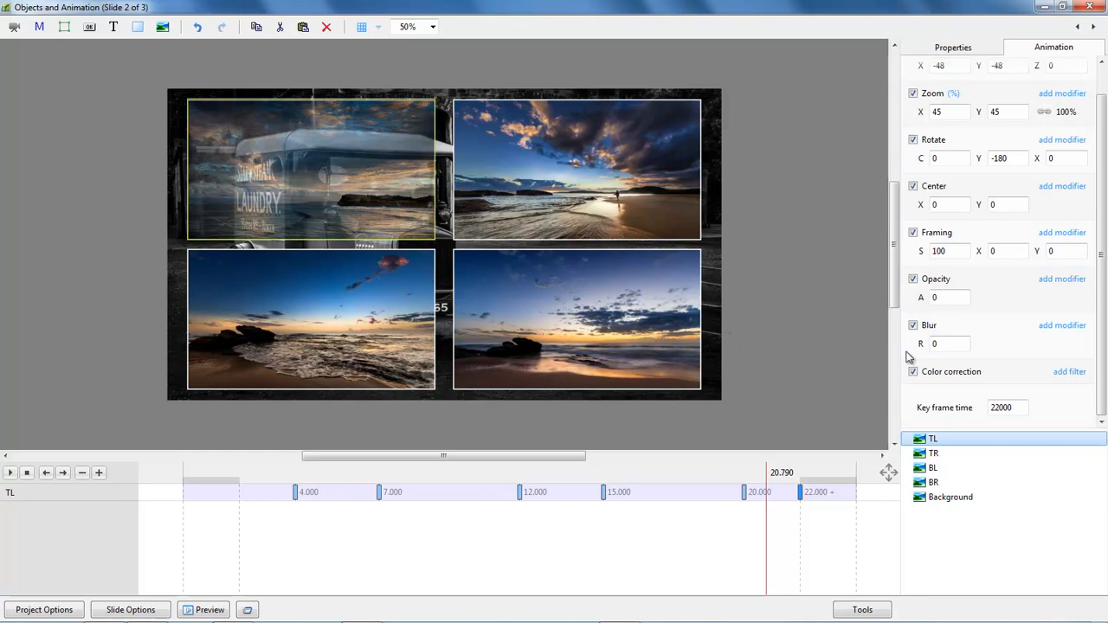
- Check TL's 22-second key frame and play the slide's animation from the start
click(805, 493)
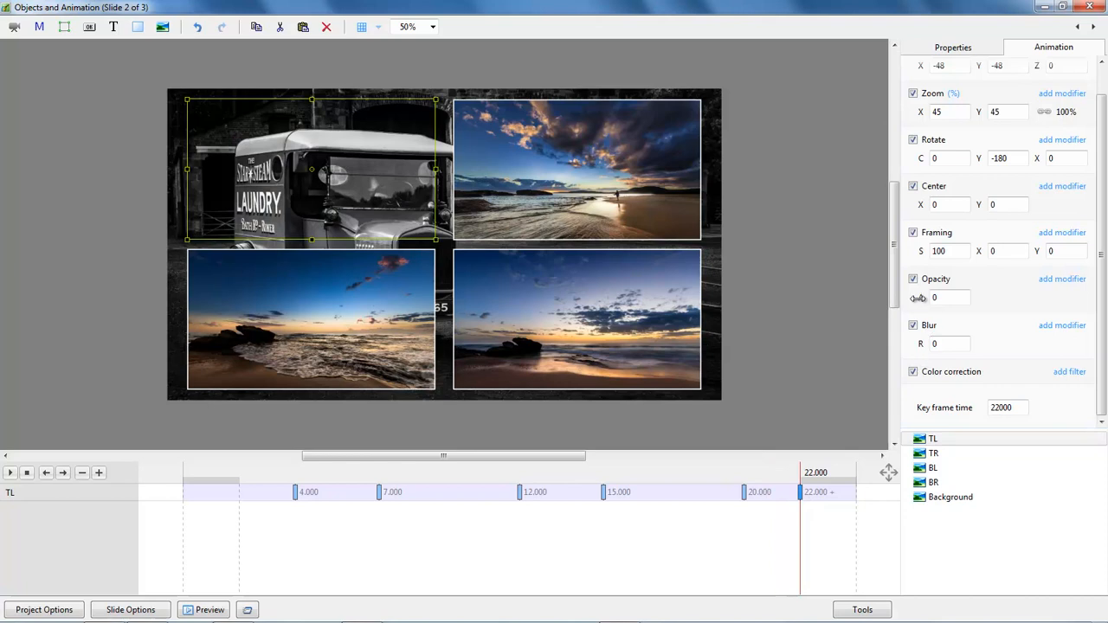
click(183, 515)
click(10, 473)
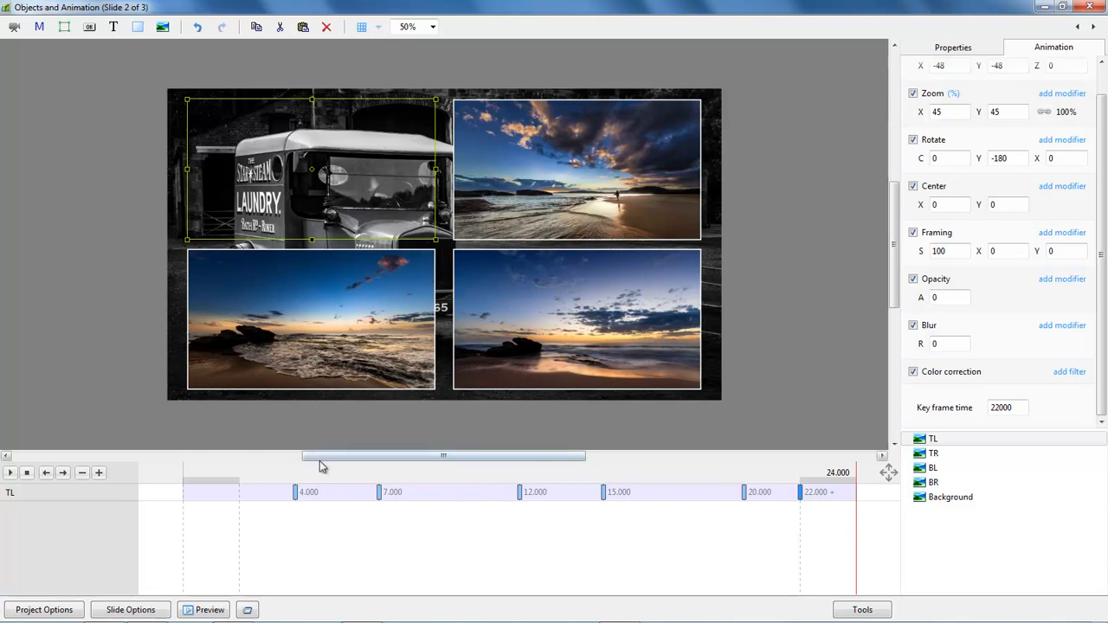
- Close the editor, set slide 2's duration to 26 seconds and reopen its Objects and Animation editor
click(1091, 8)
click(239, 535)
text(26)
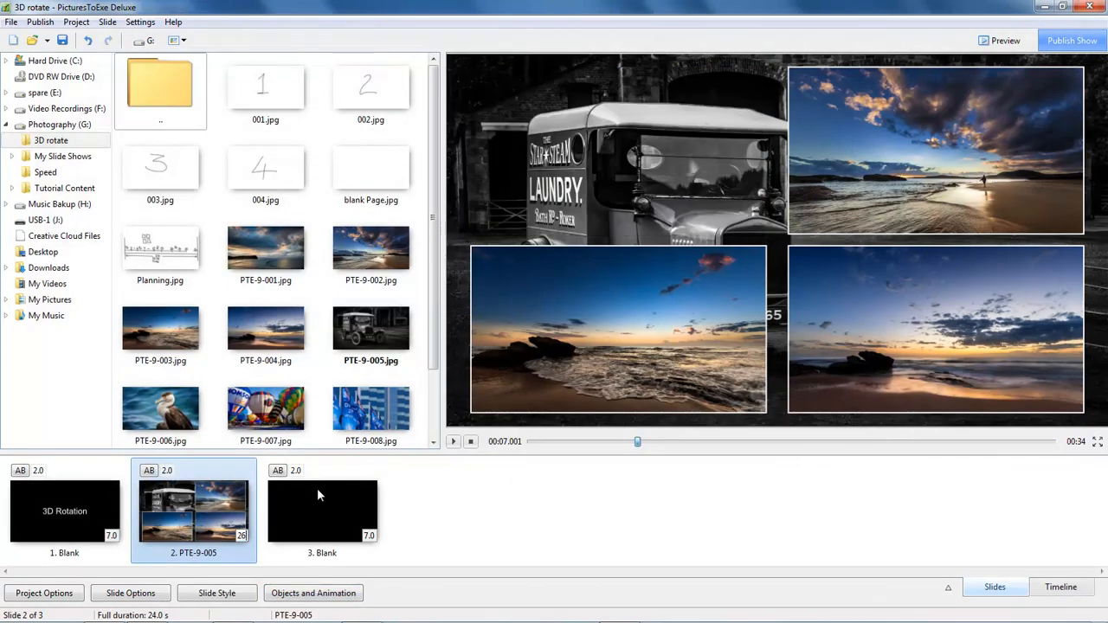
click(189, 522)
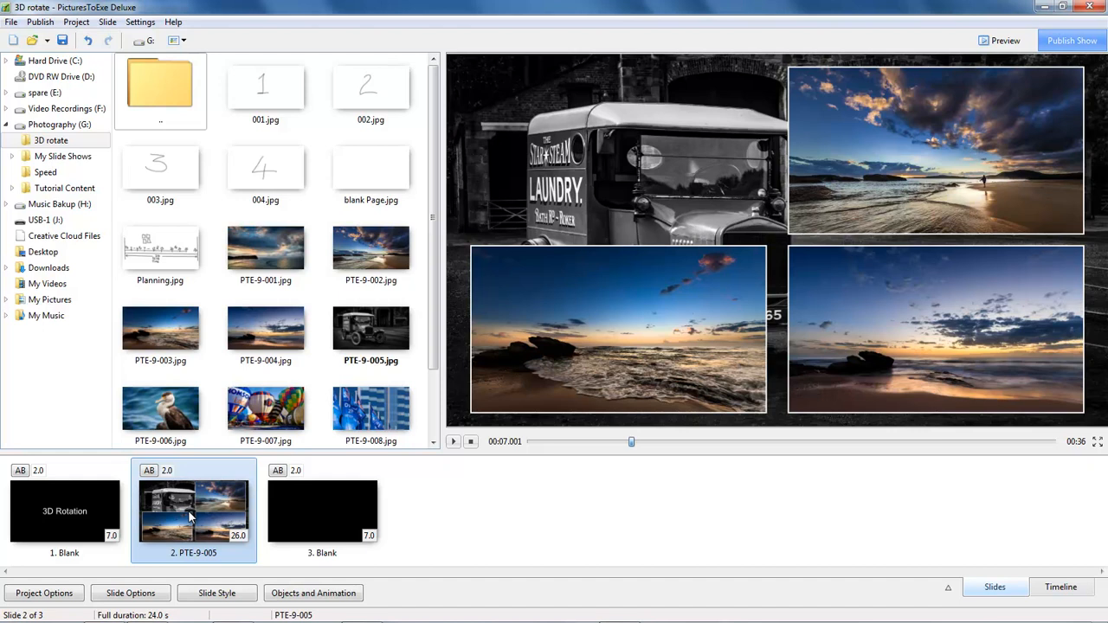
click(305, 595)
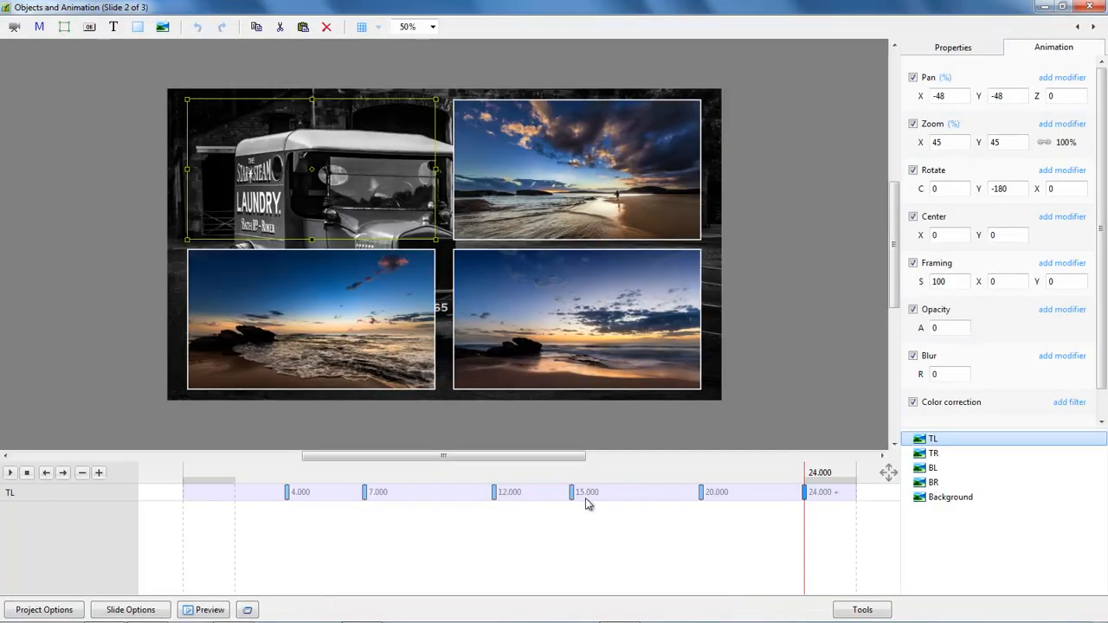
- Try moving TL's 20-second key frame to about 19.4 seconds and undo the move
click(703, 495)
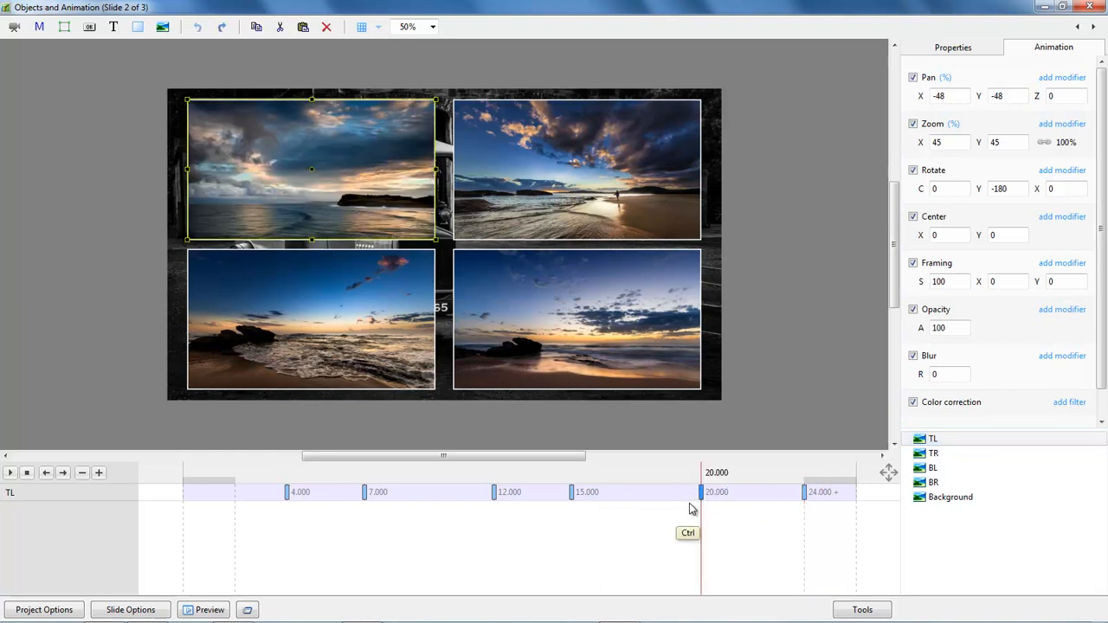
key(ctrl+z)
drag(702, 499, 685, 501)
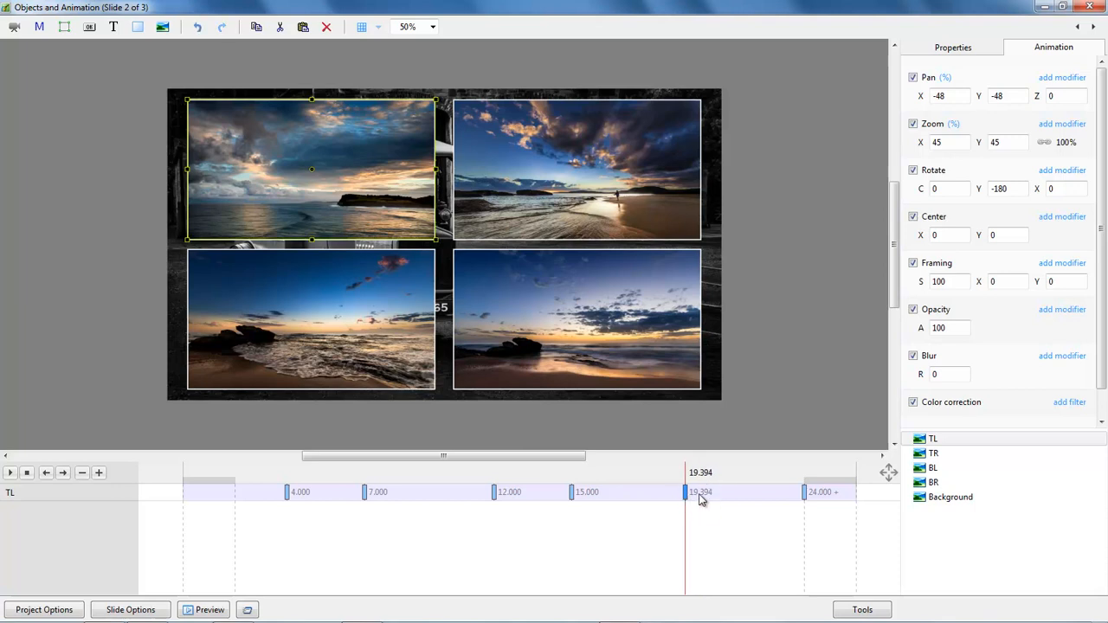
key(ctrl)
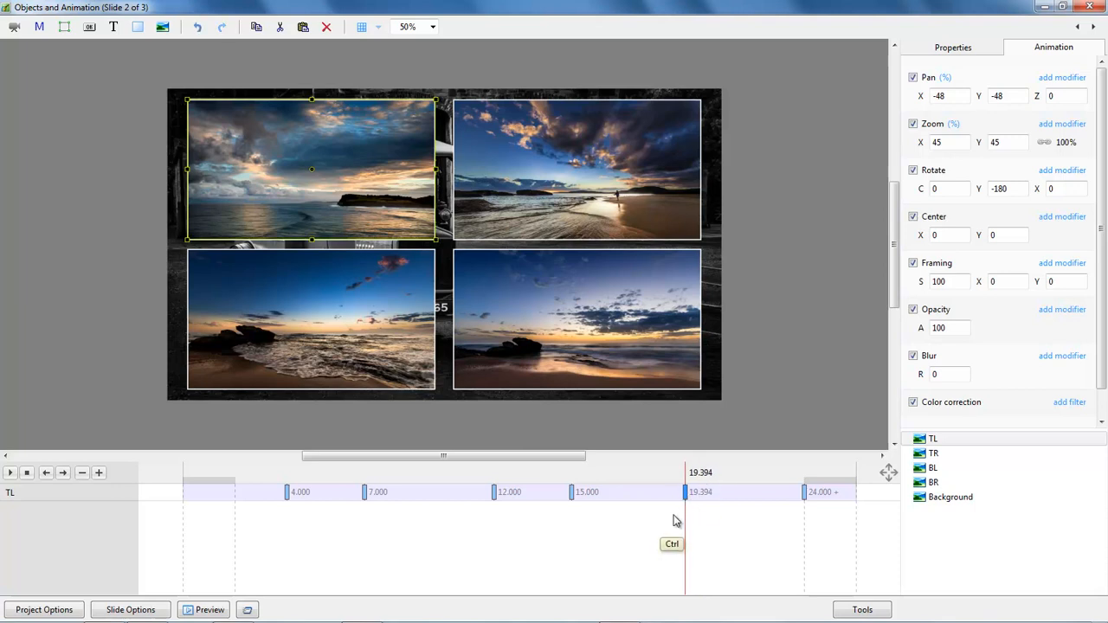
key(ctrl+z)
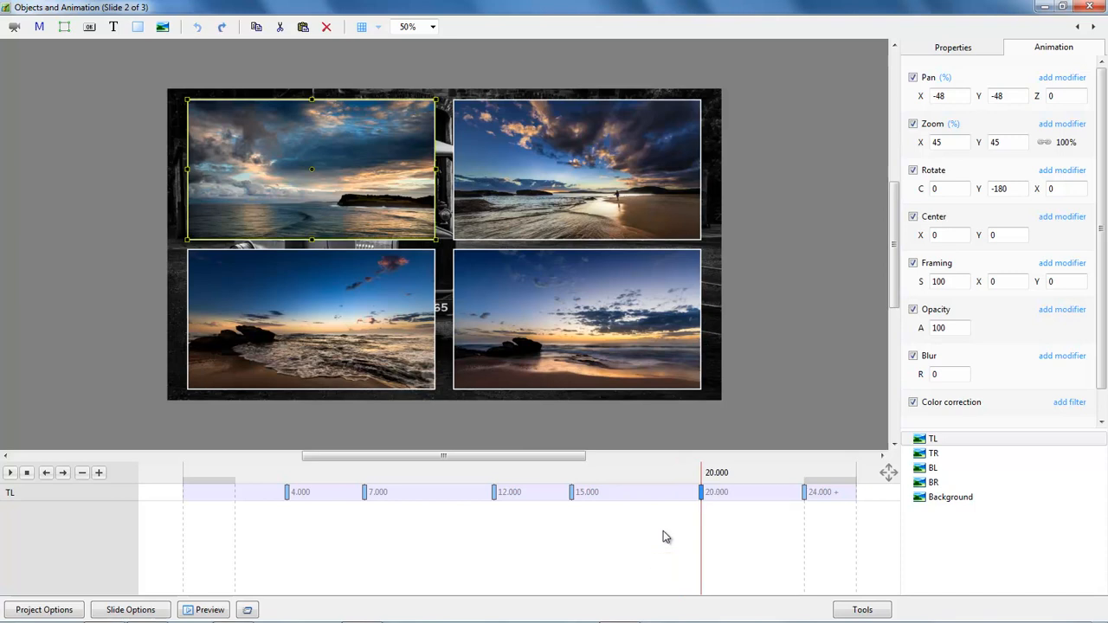
- Set the key frame time of TL's last key frame to 22000
click(805, 493)
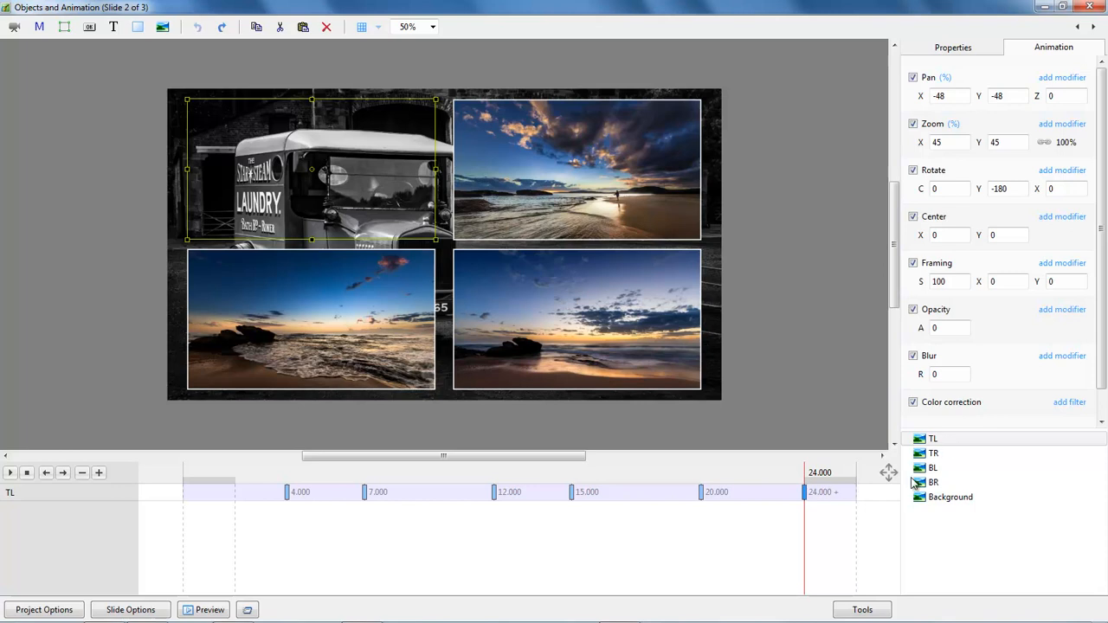
drag(1101, 365, 1090, 416)
double_click(1020, 408)
text(22000)
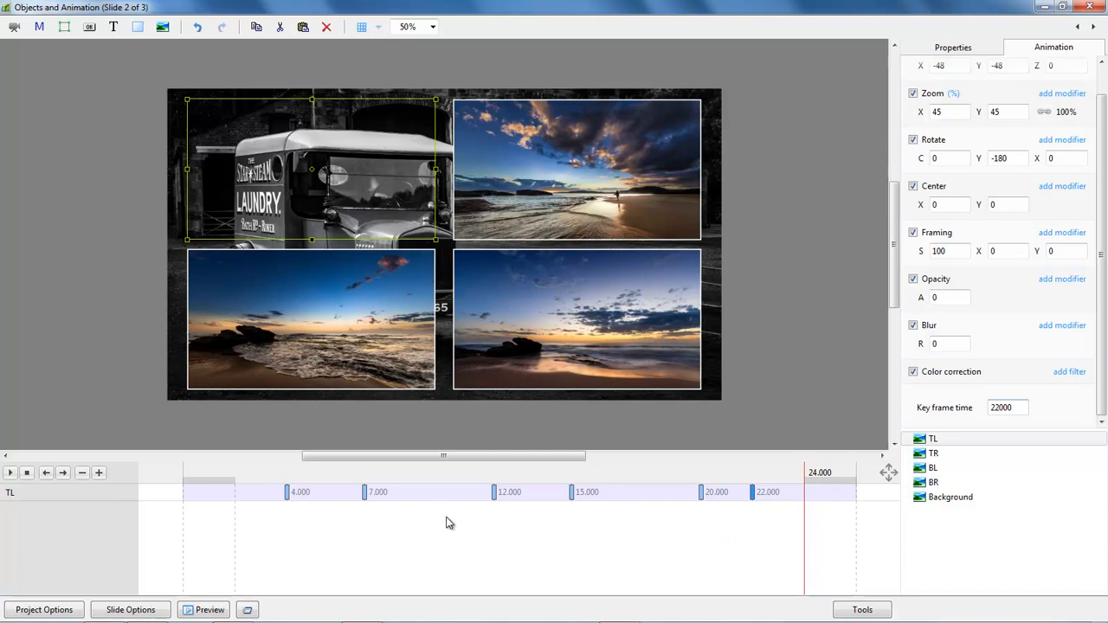
- Play TL's rotation from shortly before the 12-second key frame to past the 15-second one
click(482, 507)
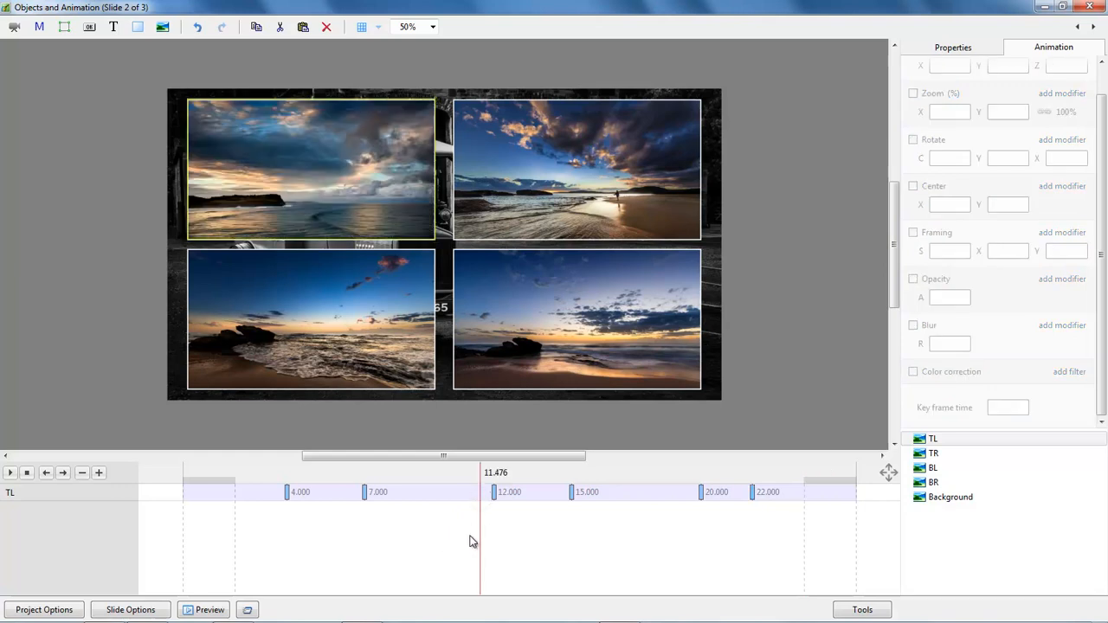
key(space)
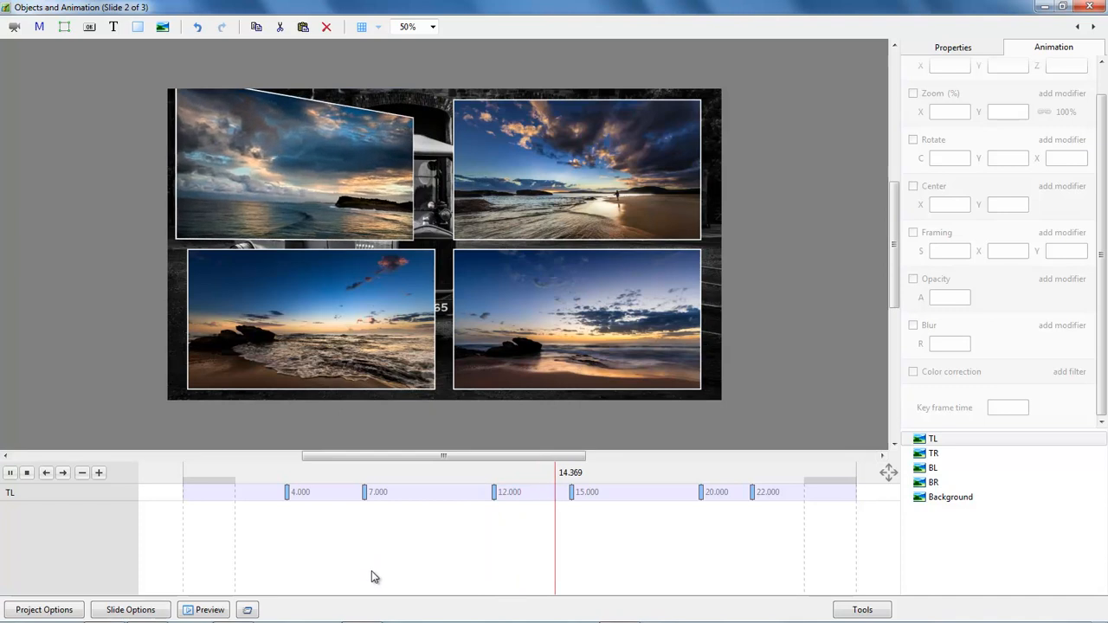
key(space)
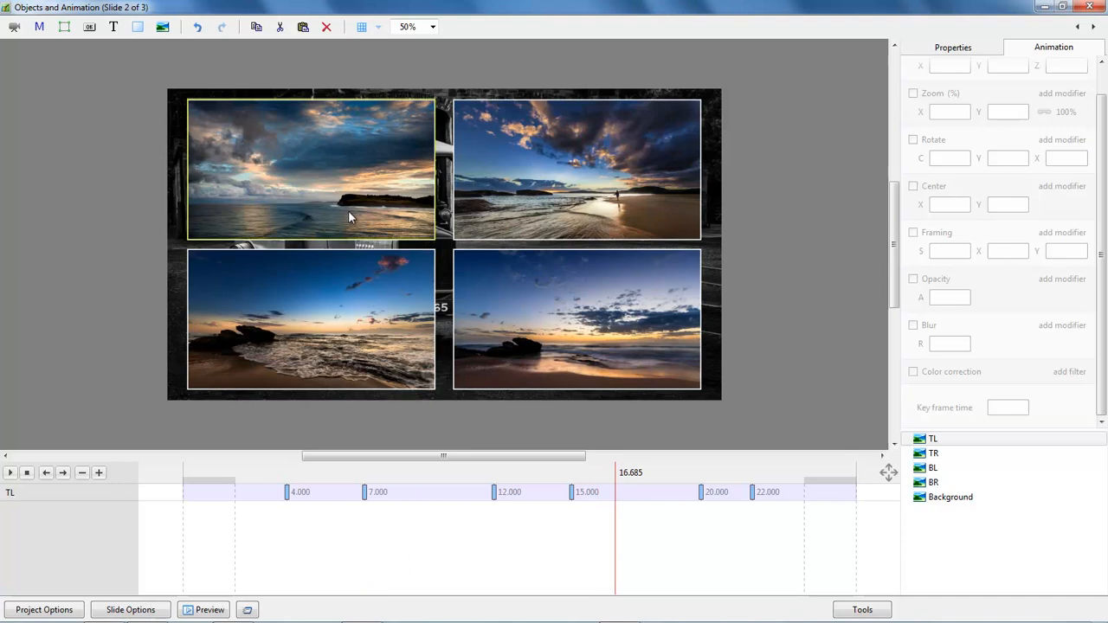
- Apply the Smooth animation speed to the Rotate setting of TL's 12-second key frame
click(492, 512)
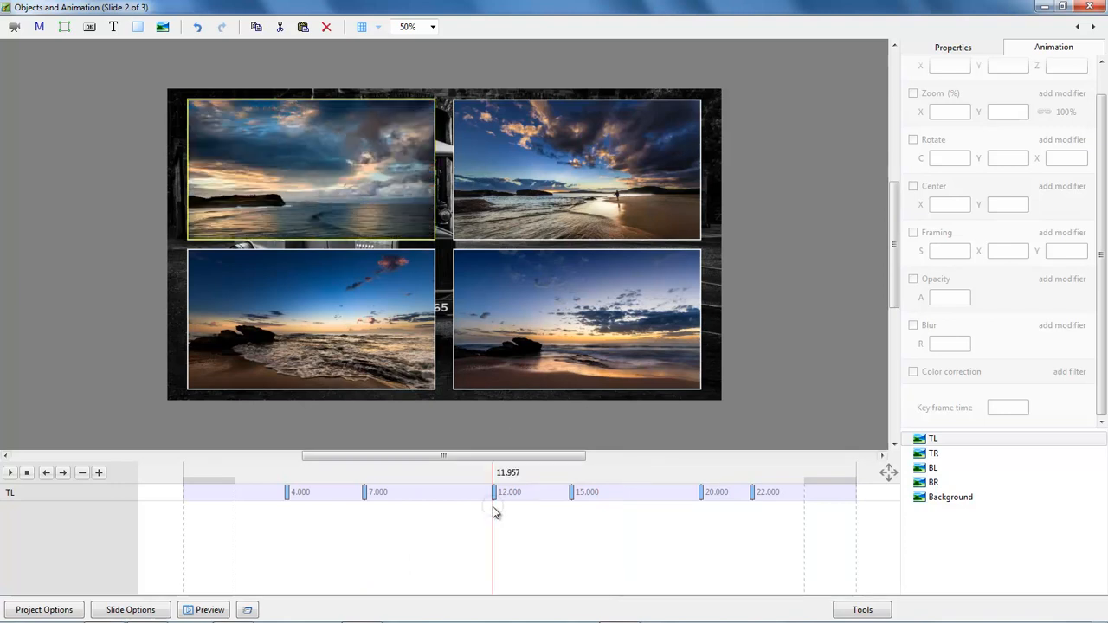
mouse_move(496, 514)
mouse_down()
mouse_move(574, 523)
mouse_move(498, 528)
mouse_move(493, 514)
mouse_up()
click(494, 509)
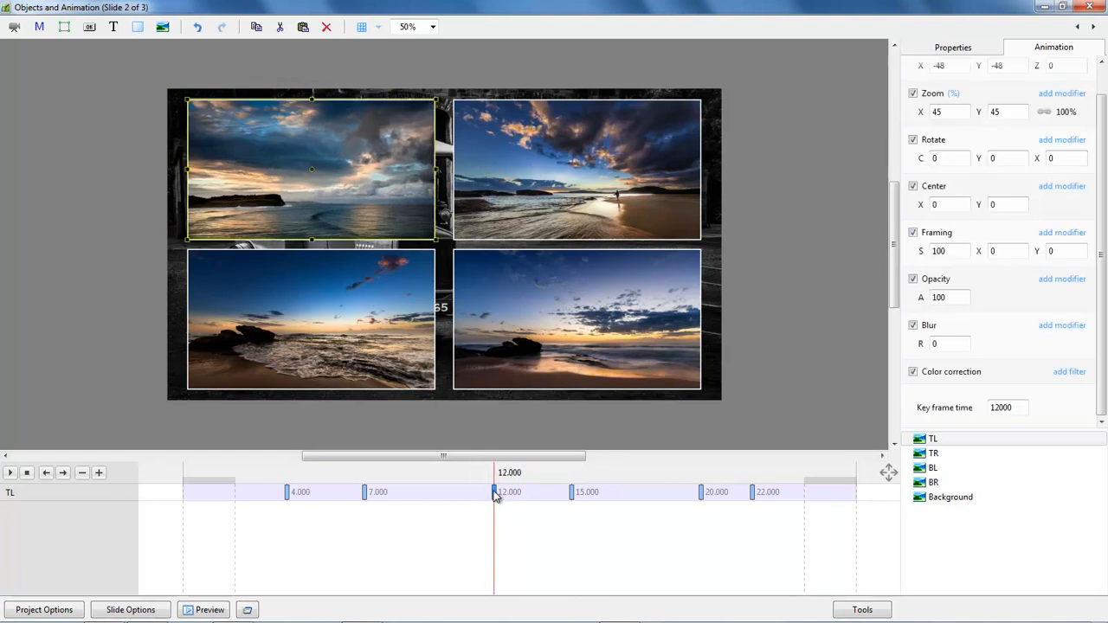
mouse_move(495, 520)
mouse_down()
mouse_move(570, 530)
mouse_move(489, 538)
mouse_up()
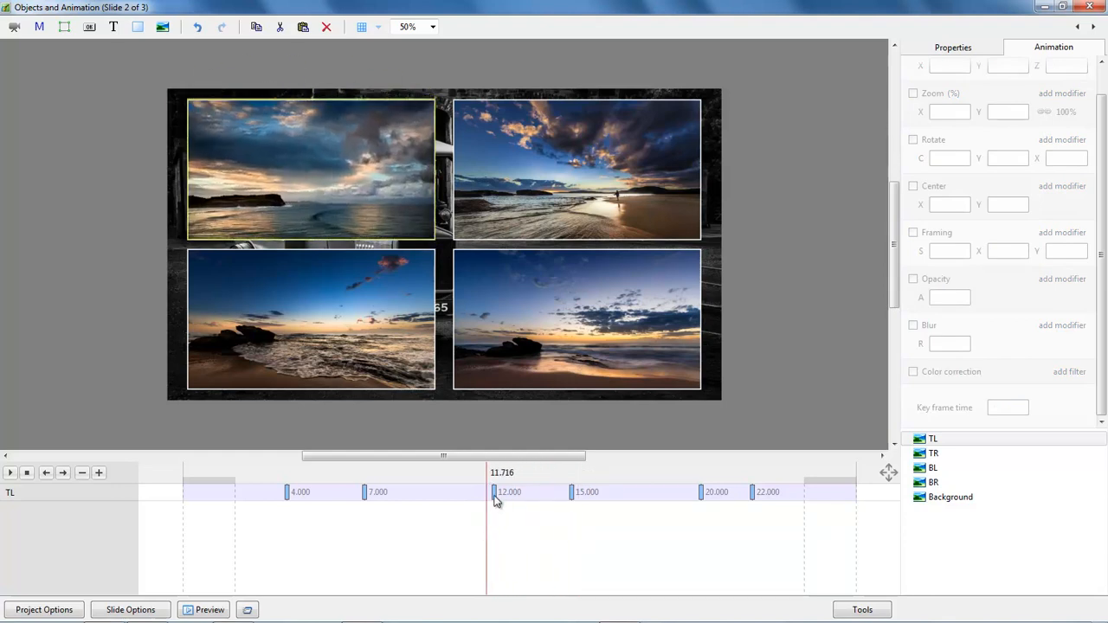
click(495, 492)
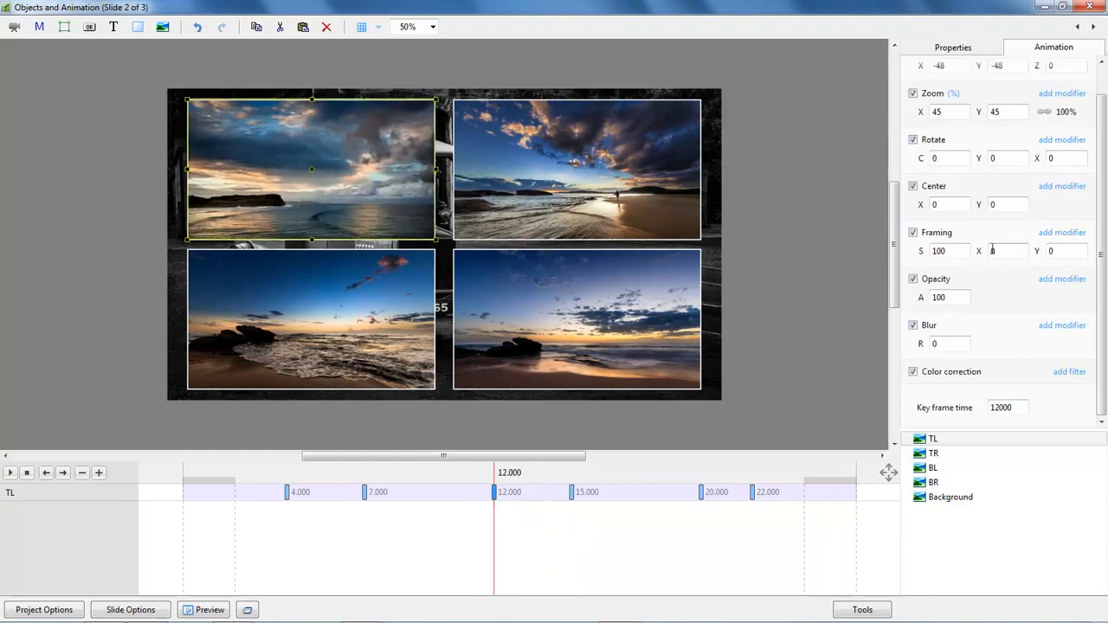
click(1065, 140)
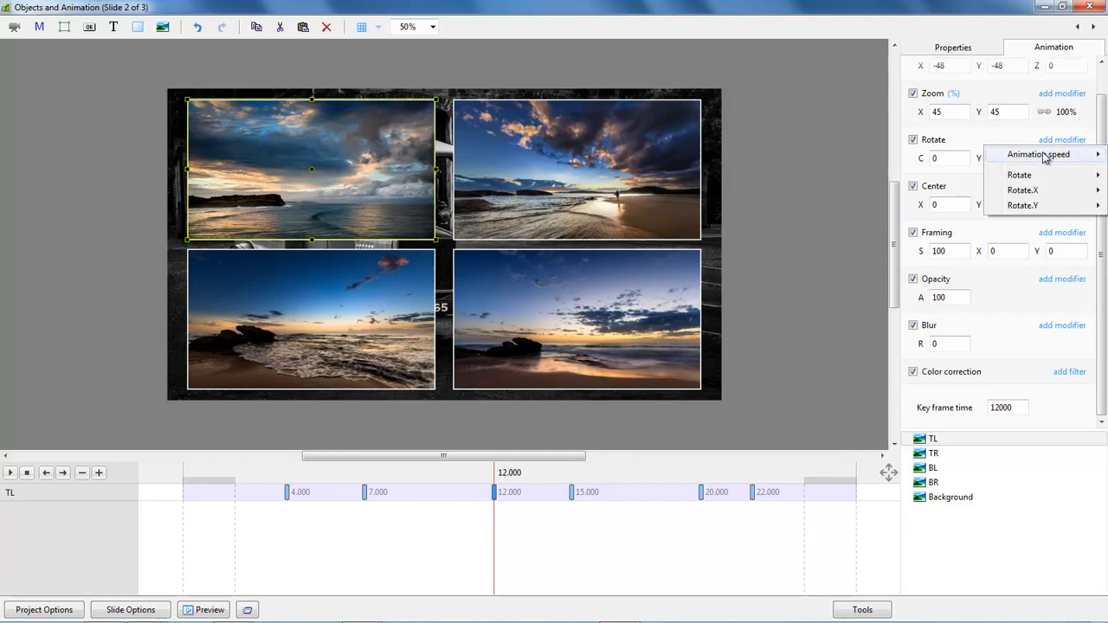
mouse_move(1045, 155)
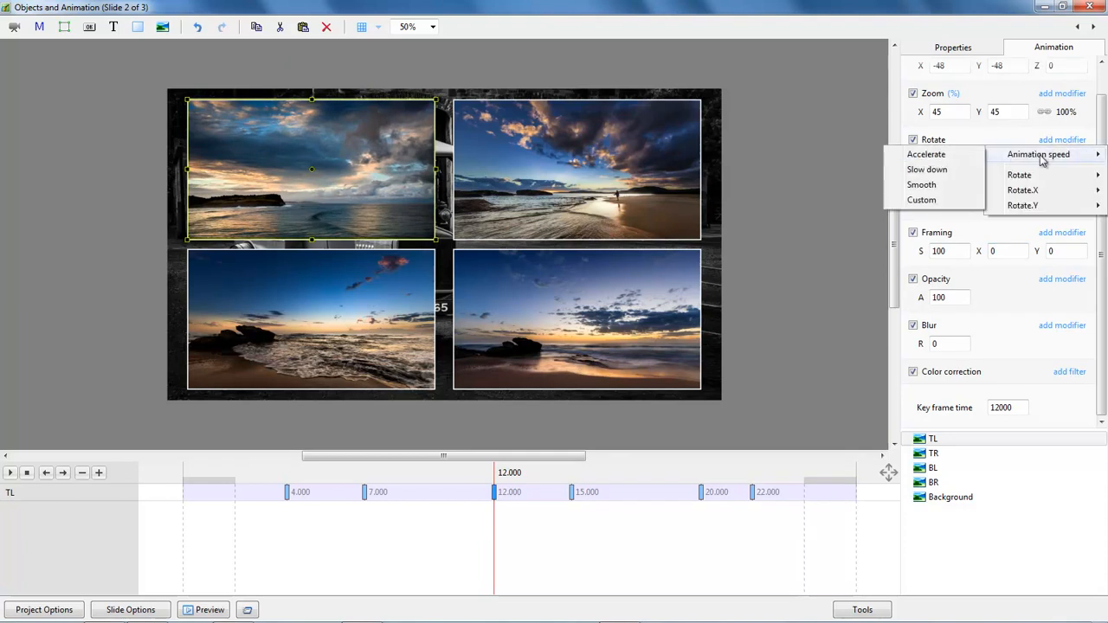
click(923, 185)
- Play TL's smoothed rotation from about 9.7 seconds to past the 15-second key frame
click(433, 483)
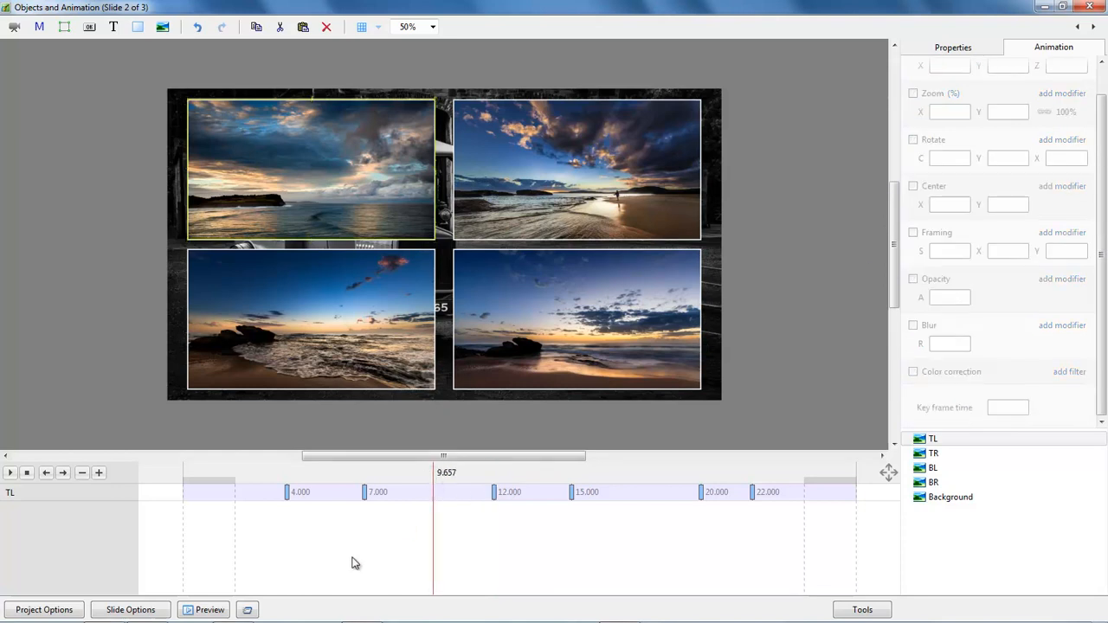
key(space)
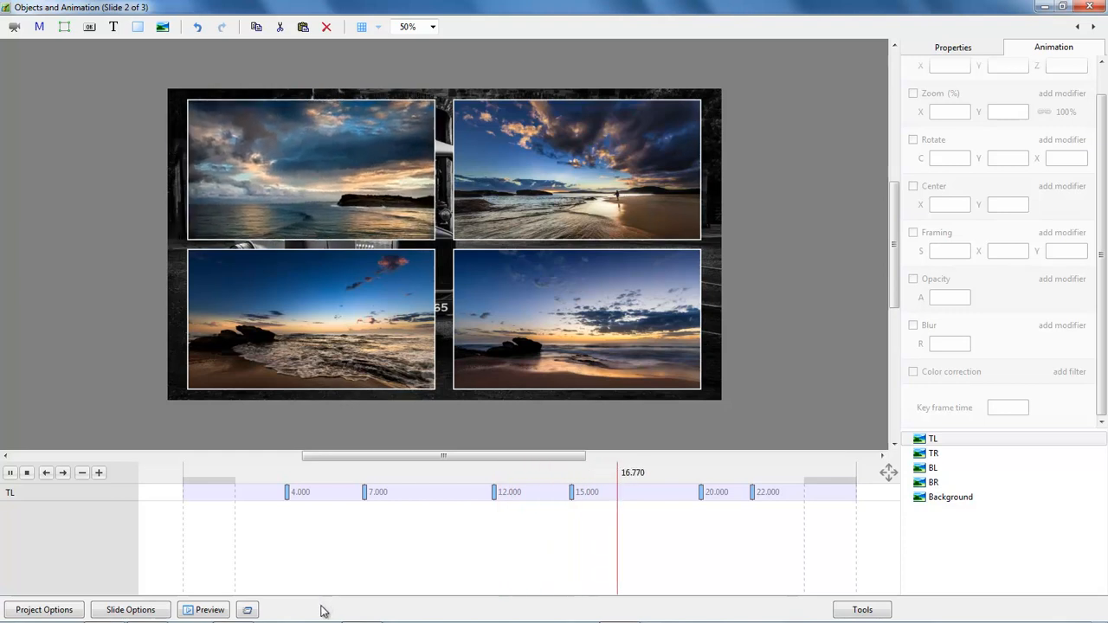
key(space)
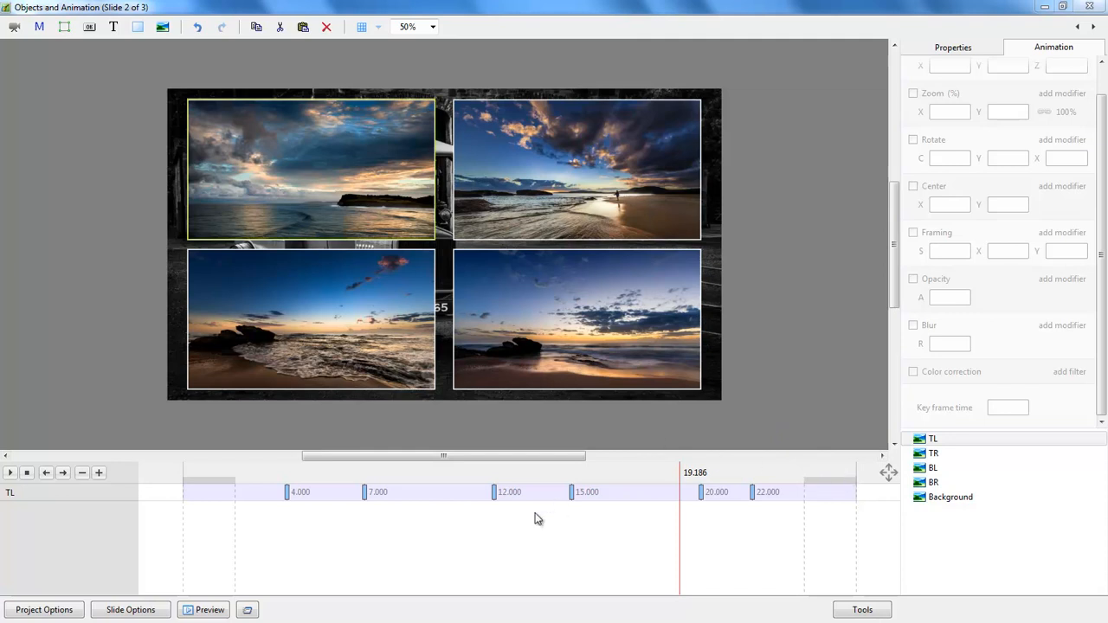
- Move the first key frames of TR, BL and BR together to 4 seconds and set their opacity to 0
shift+click(934, 483)
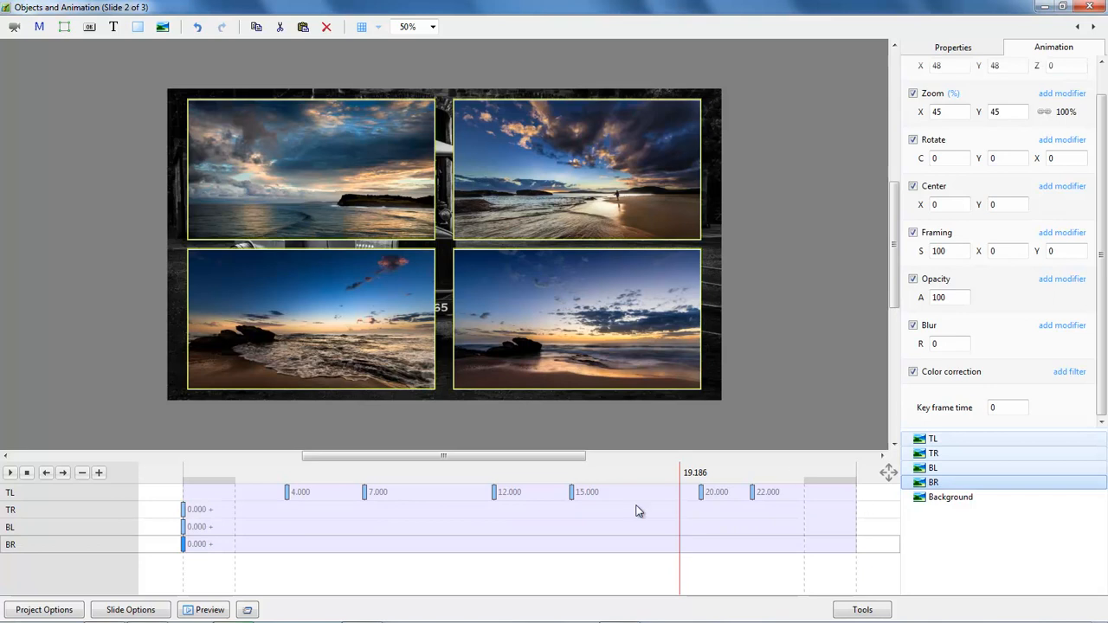
ctrl+click(183, 524)
ctrl+click(184, 509)
drag(185, 546, 287, 554)
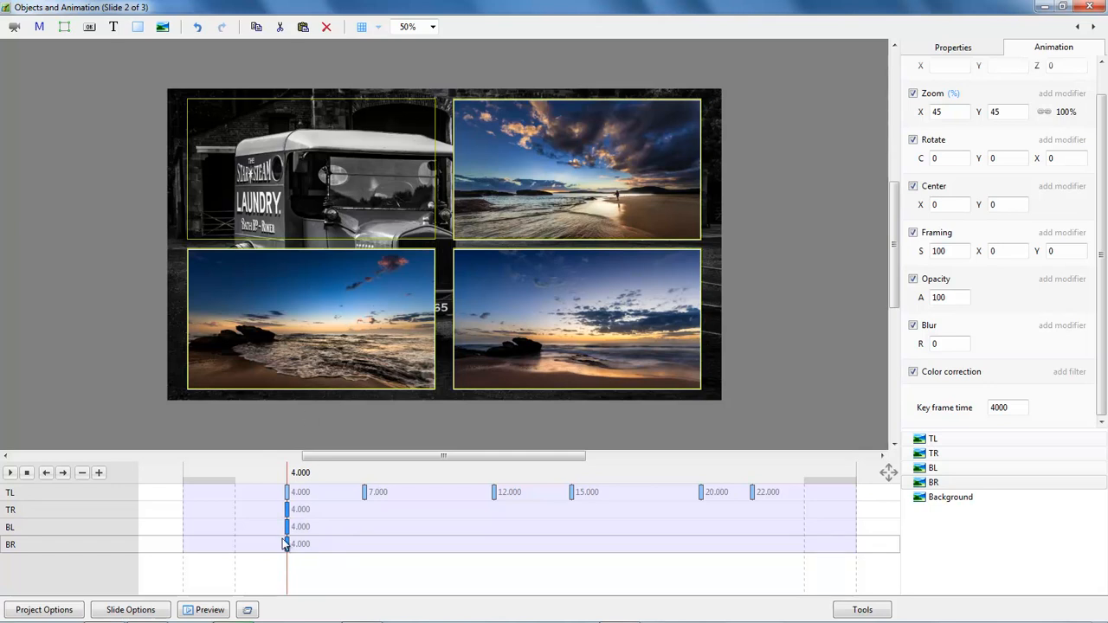
drag(922, 298, 839, 297)
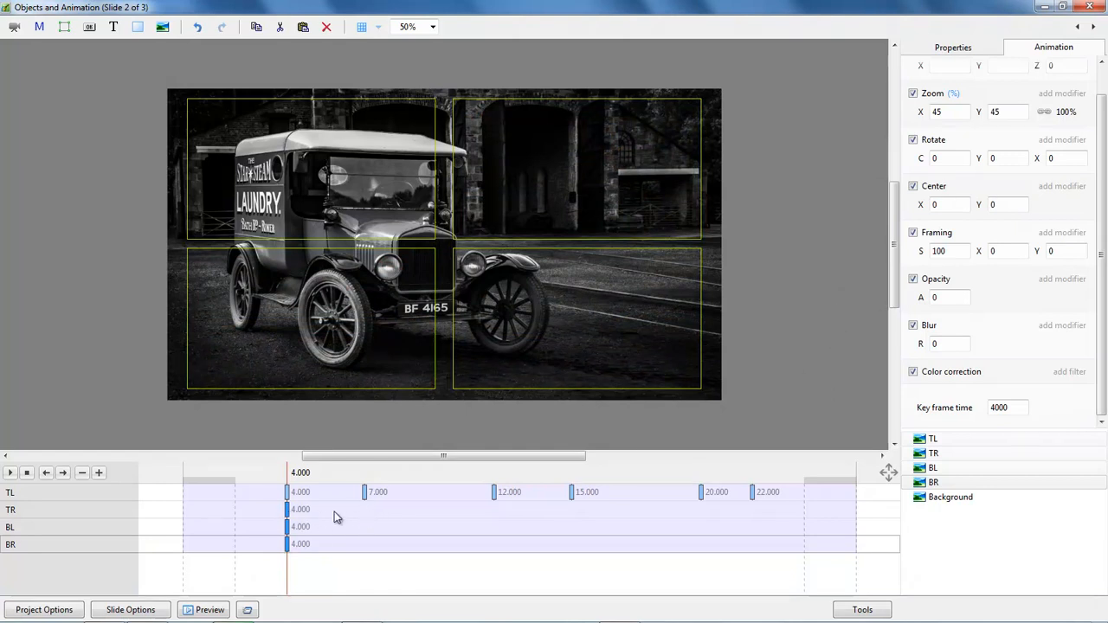
- Add a second key frame to each of TR, BL and BR near 7 seconds
click(363, 514)
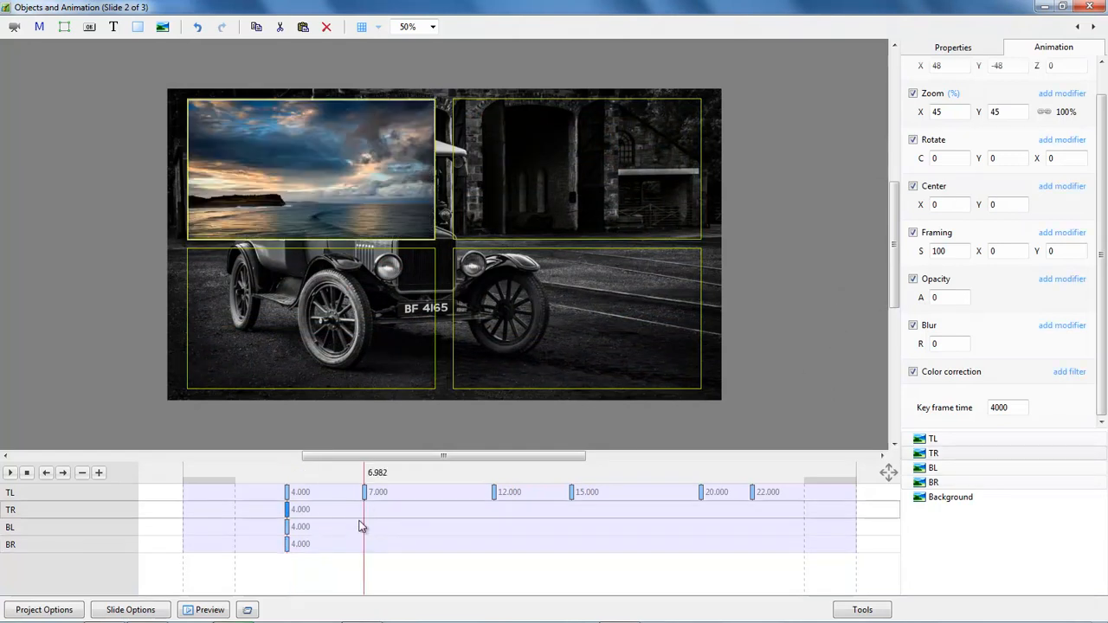
key(Insert)
click(366, 526)
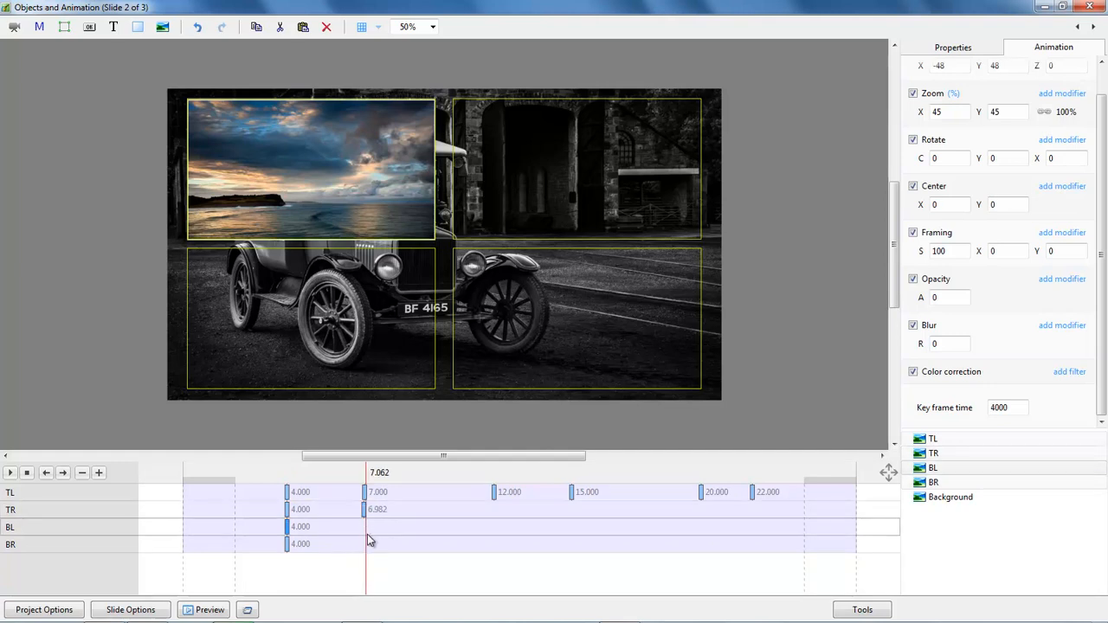
key(Insert)
click(365, 547)
key(Insert)
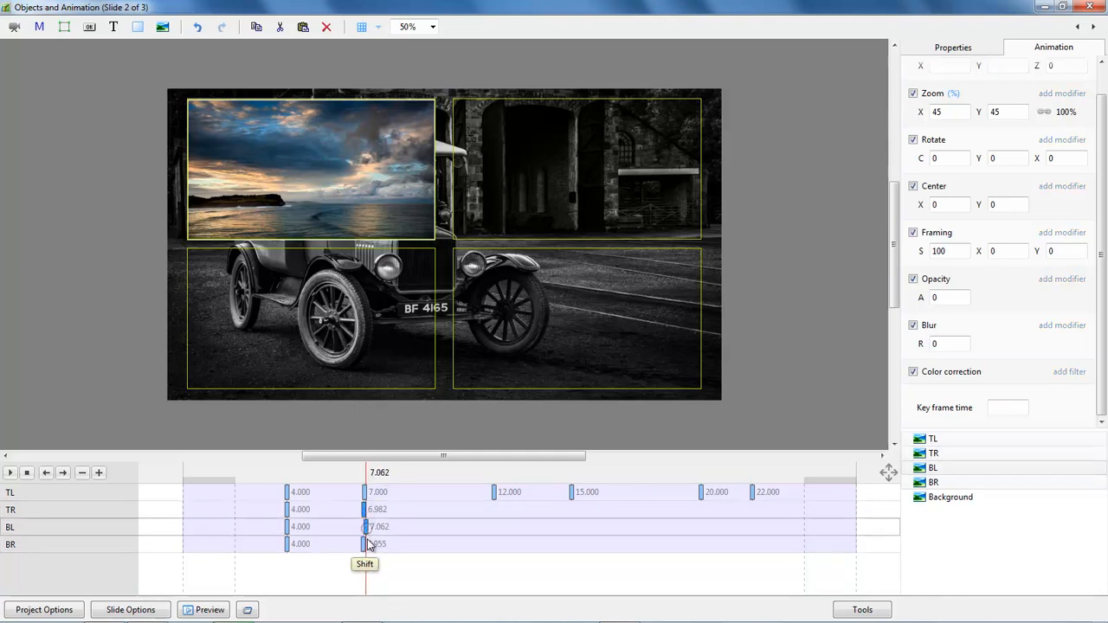
- Align the second key frames of TL, TR, BL and BR and set their key frame time to 7000
drag(364, 544, 365, 547)
click(365, 510)
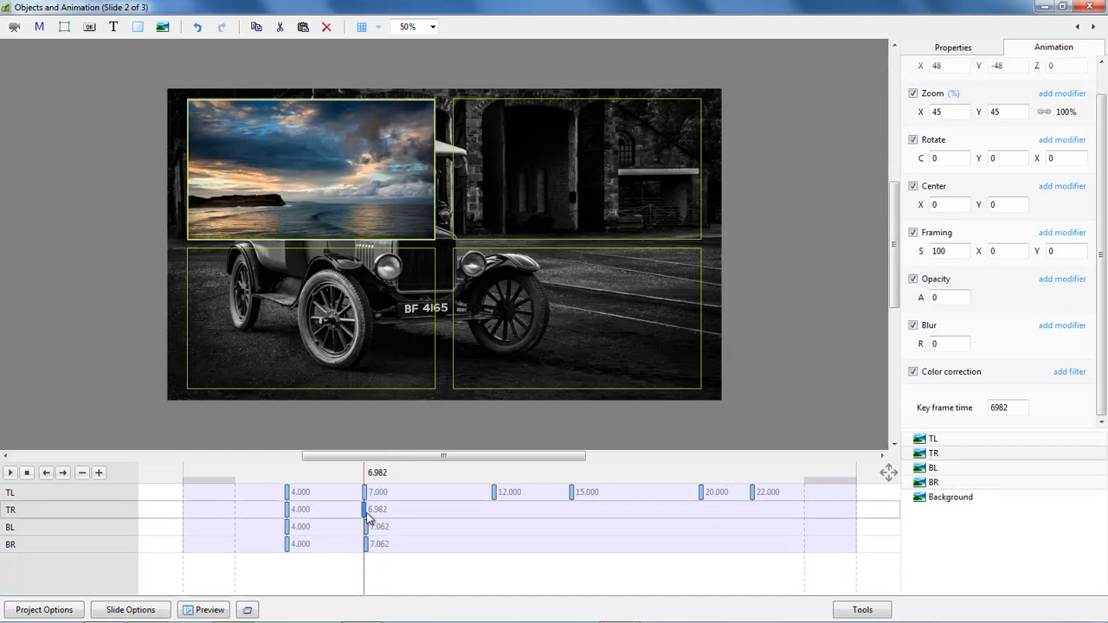
mouse_move(364, 512)
mouse_down()
mouse_move(378, 517)
mouse_move(367, 494)
mouse_up()
click(365, 492)
click(367, 530)
click(366, 543)
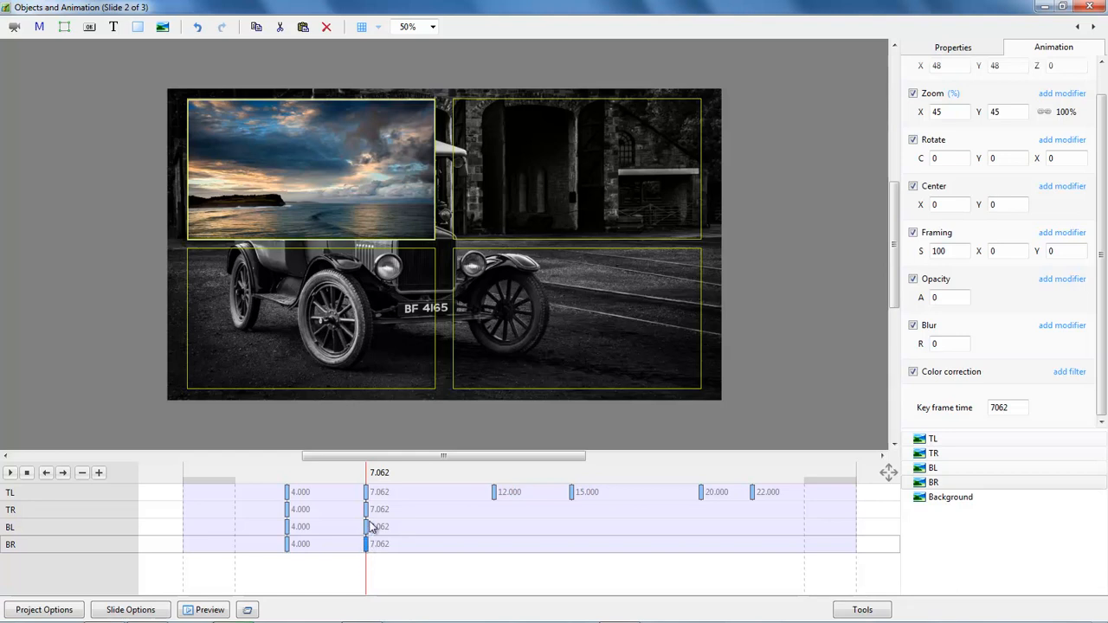
shift+click(367, 494)
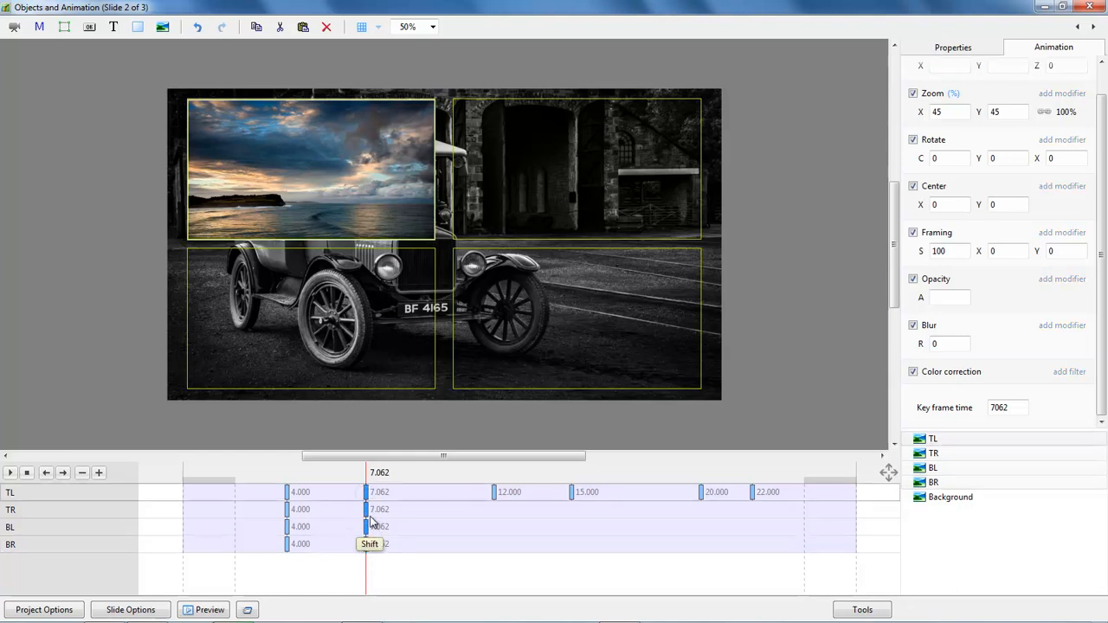
double_click(1009, 406)
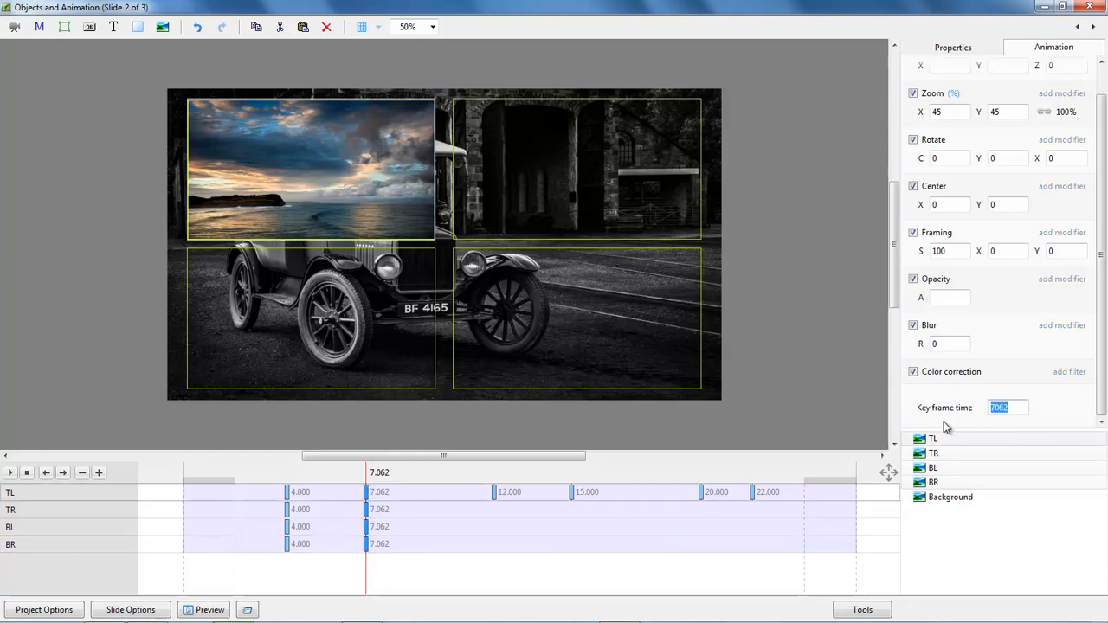
text(7000)
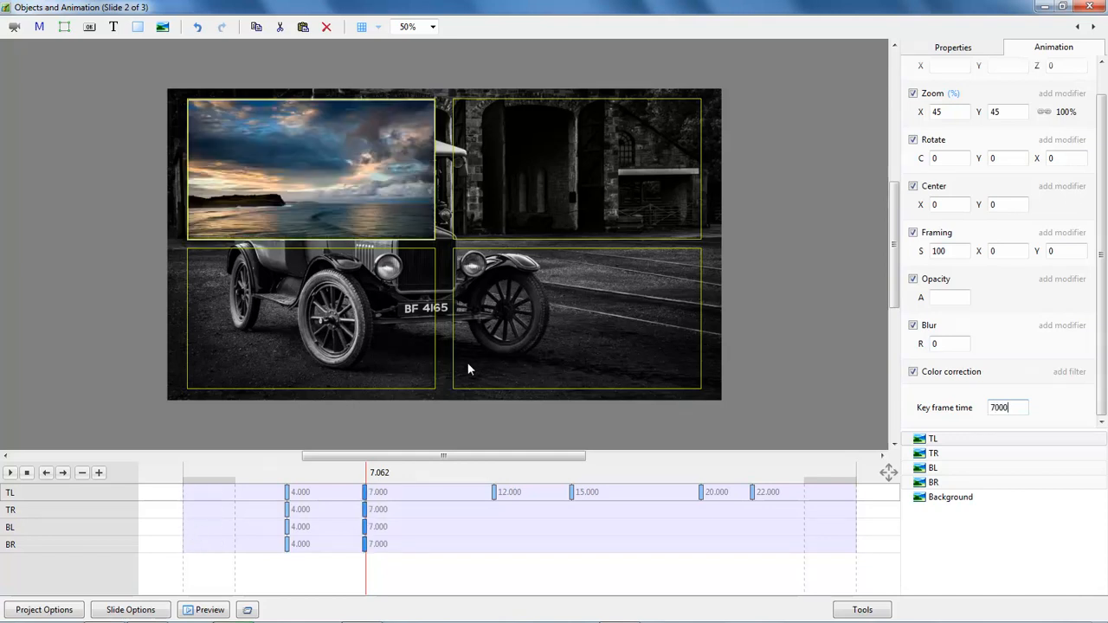
- Set the opacity of the 7-second key frames of TR, BL and BR to 100
click(365, 517)
click(392, 510)
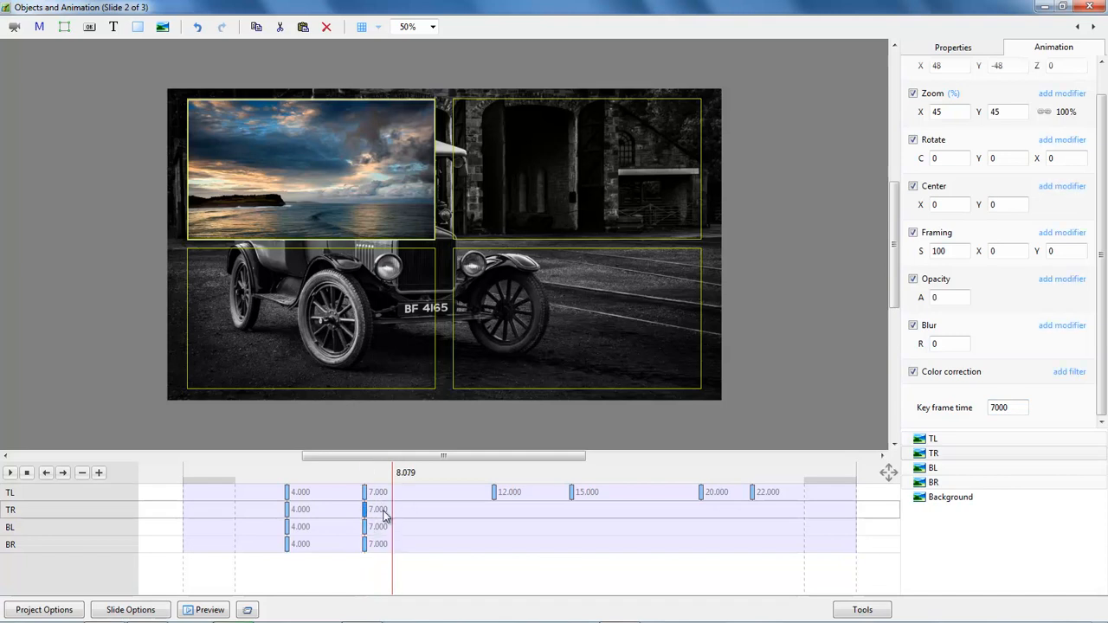
ctrl+click(365, 527)
ctrl+click(365, 545)
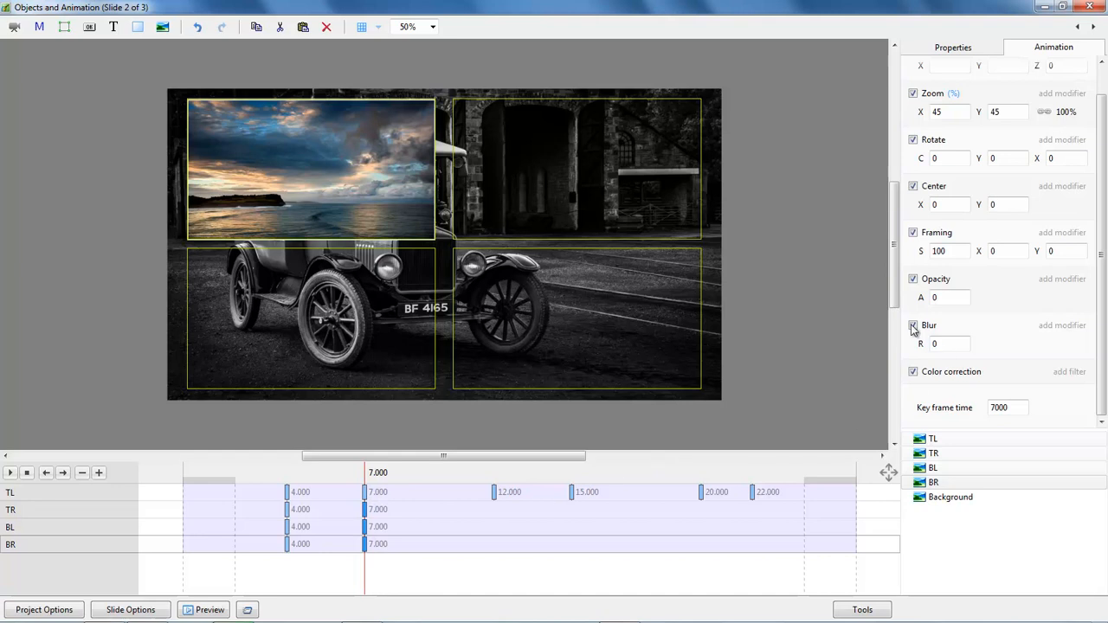
drag(922, 298, 1007, 302)
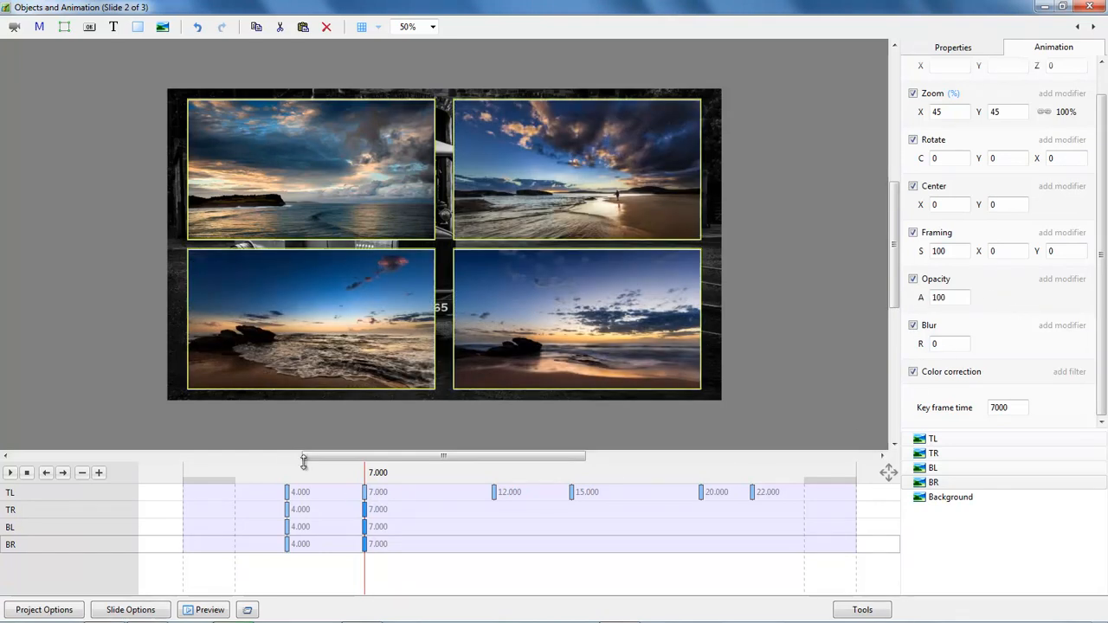
- Play the fade-in of all four pictures from just before 4 seconds to past 7 seconds
click(278, 473)
key(space)
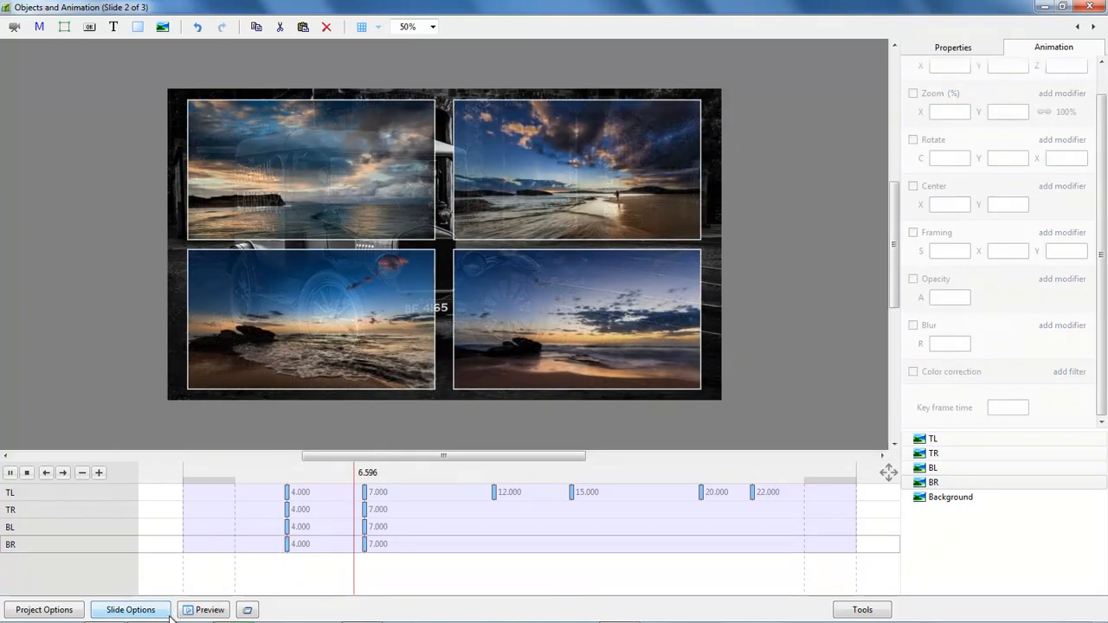
key(space)
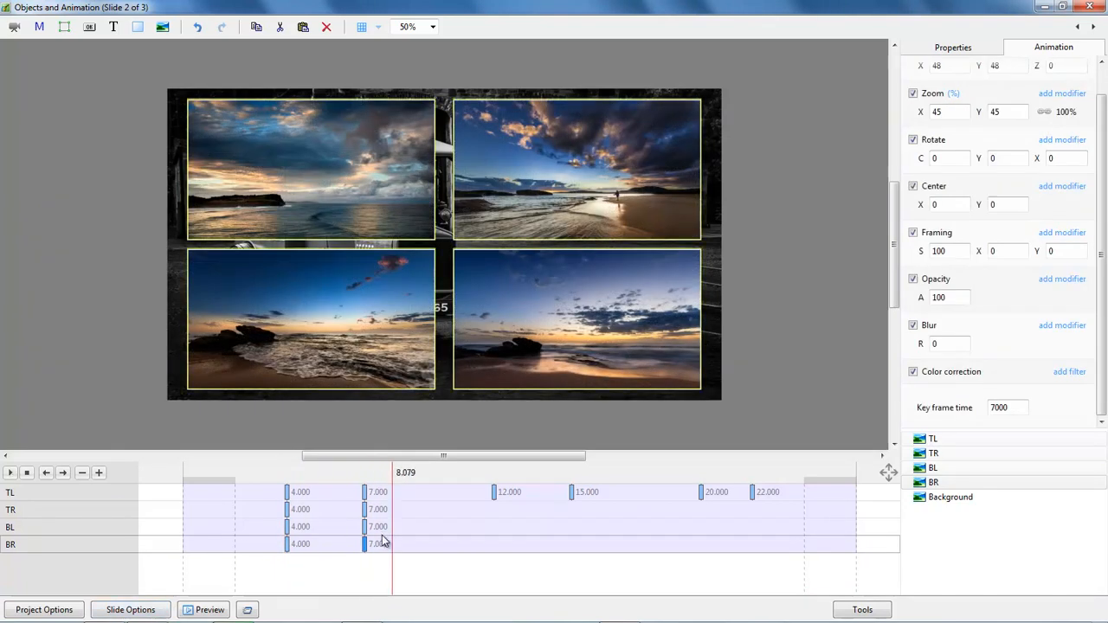
- Add a third key frame to each of TR, BL and BR near 12 seconds
click(494, 512)
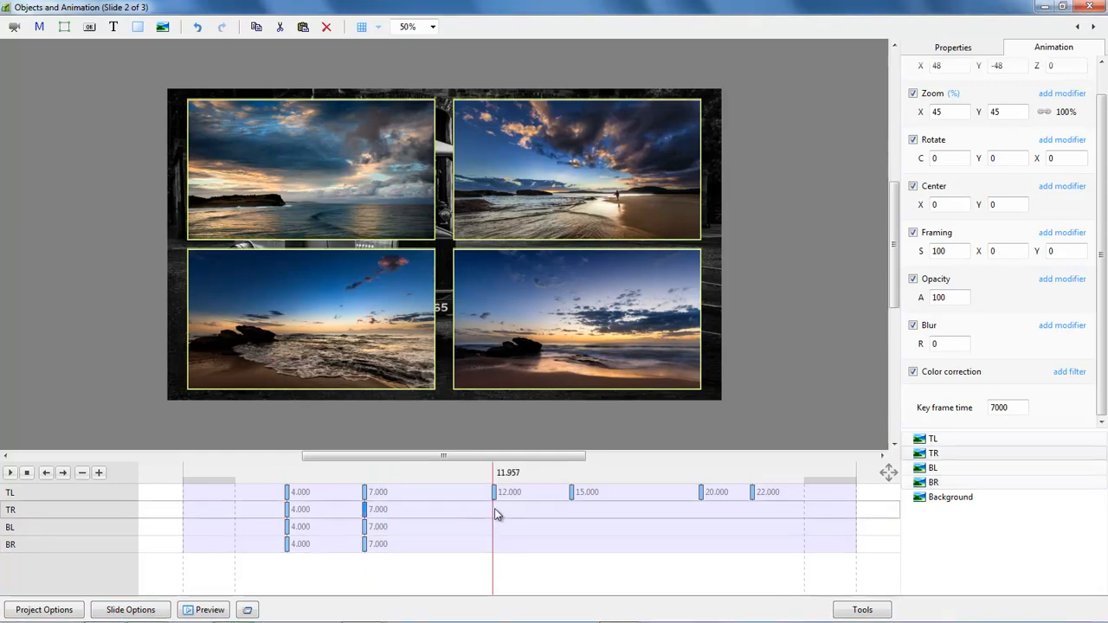
key(Insert)
click(502, 526)
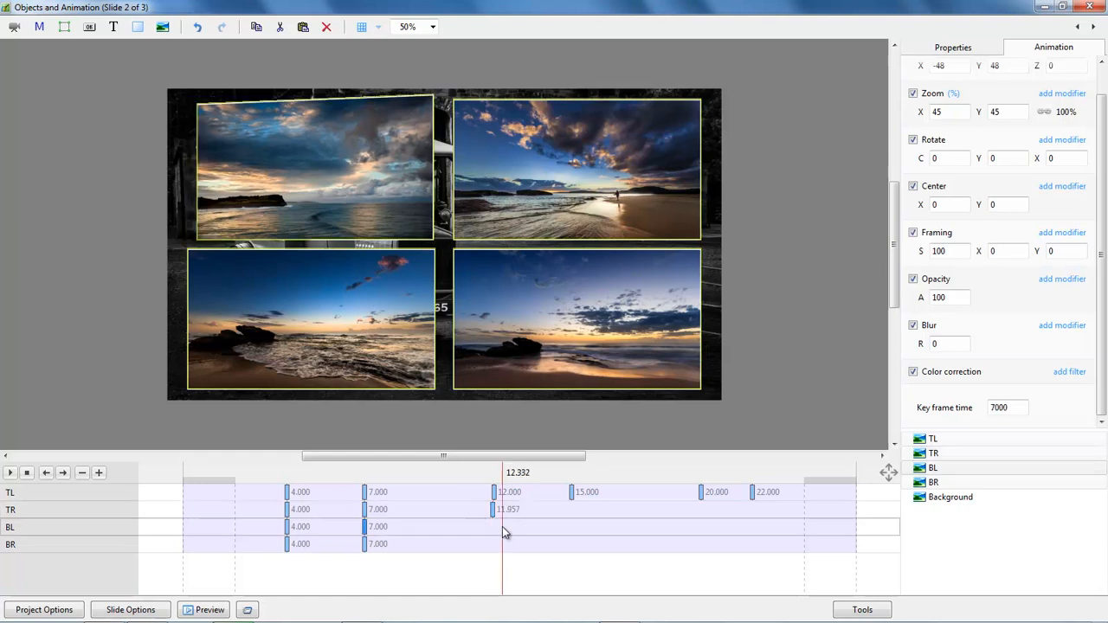
key(Insert)
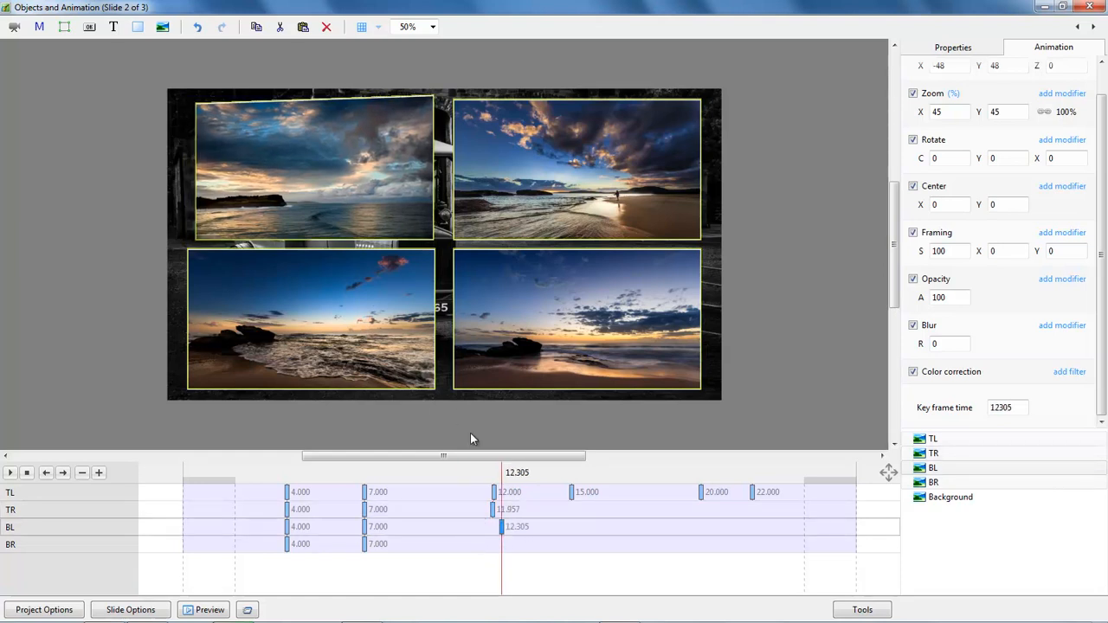
click(499, 545)
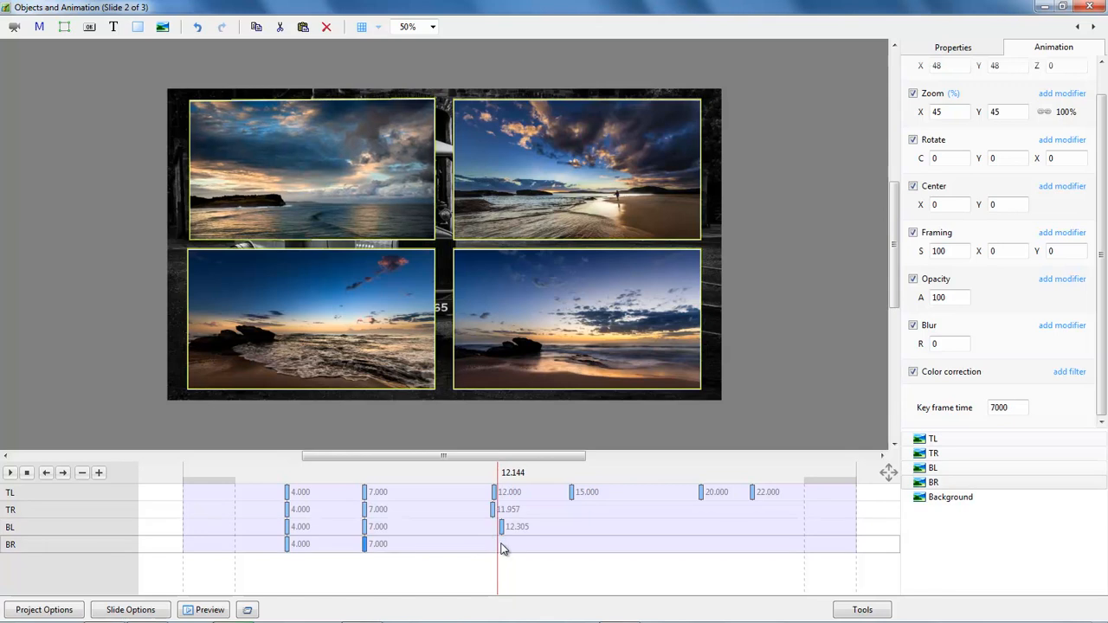
key(Insert)
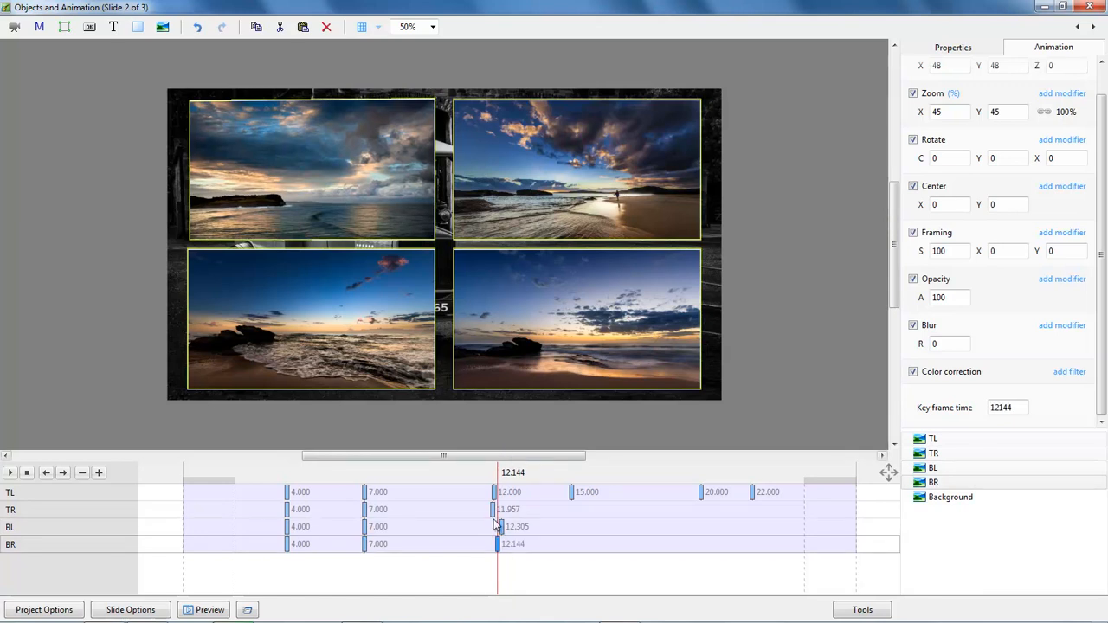
- Set the key frame time of the third key frames of TR, BL and BR to 12000
ctrl+click(501, 528)
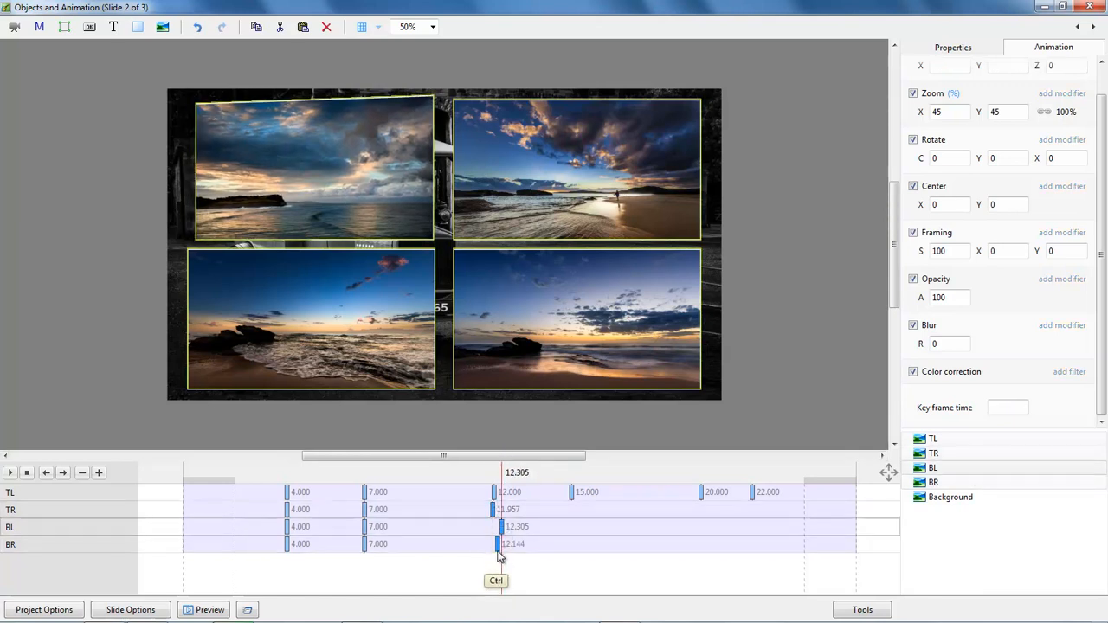
ctrl+click(494, 510)
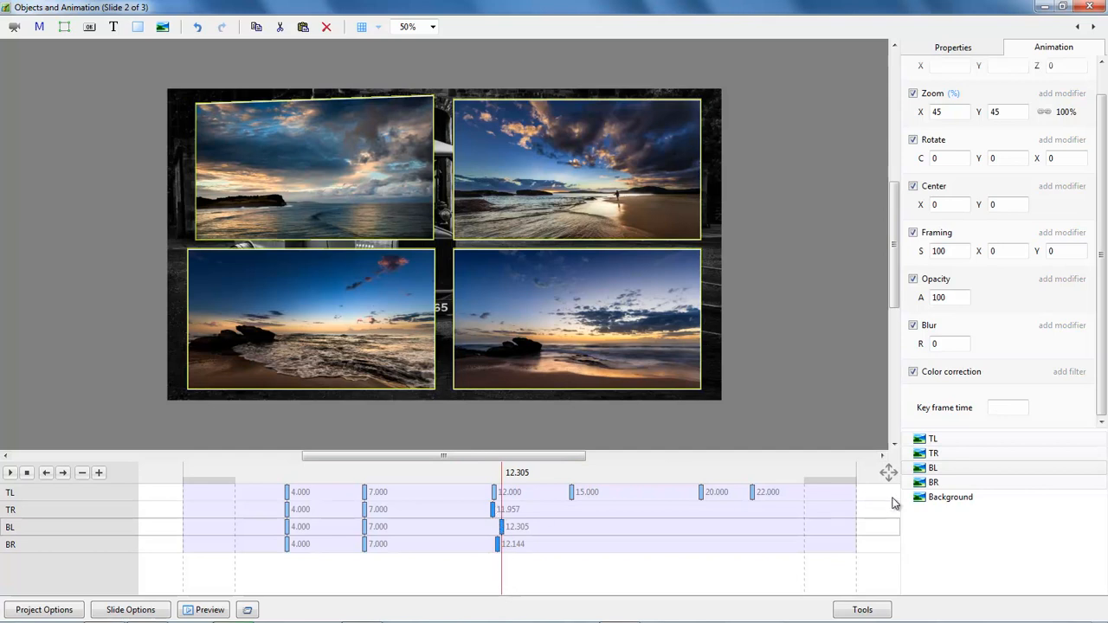
click(993, 409)
text(12000)
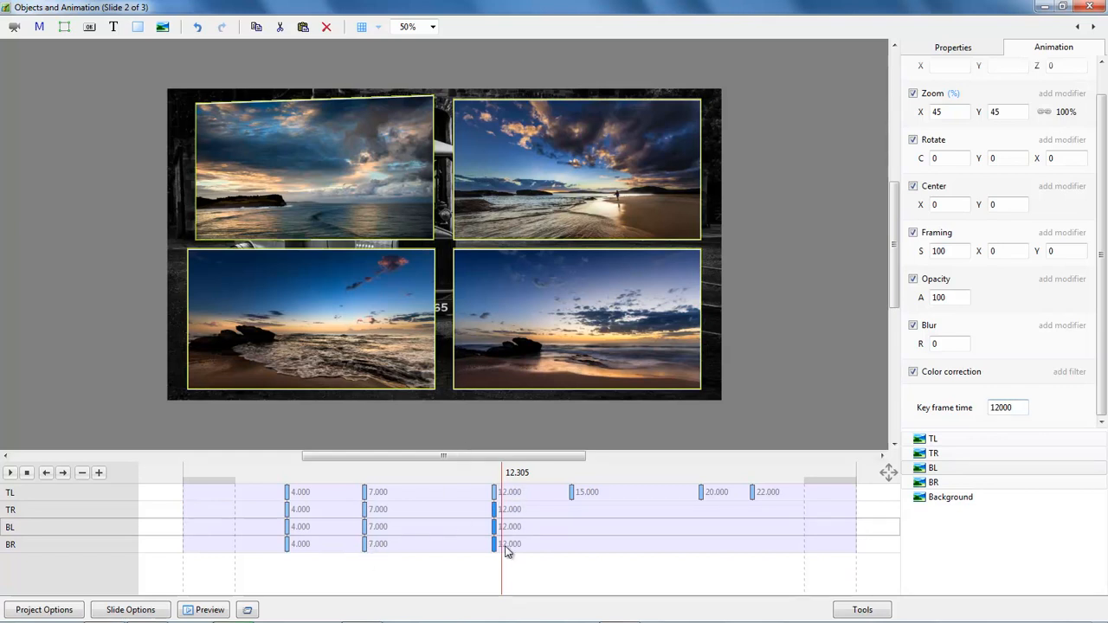
- Add a fourth key frame to each of TR, BL and BR near 15 seconds
click(570, 514)
double_click(572, 502)
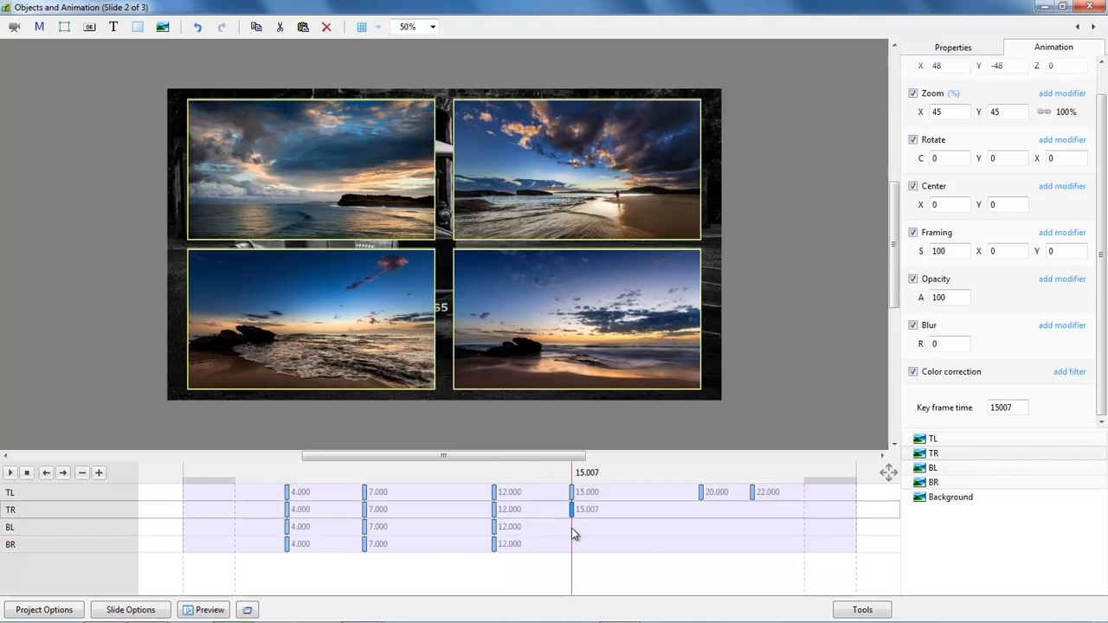
click(572, 529)
double_click(572, 528)
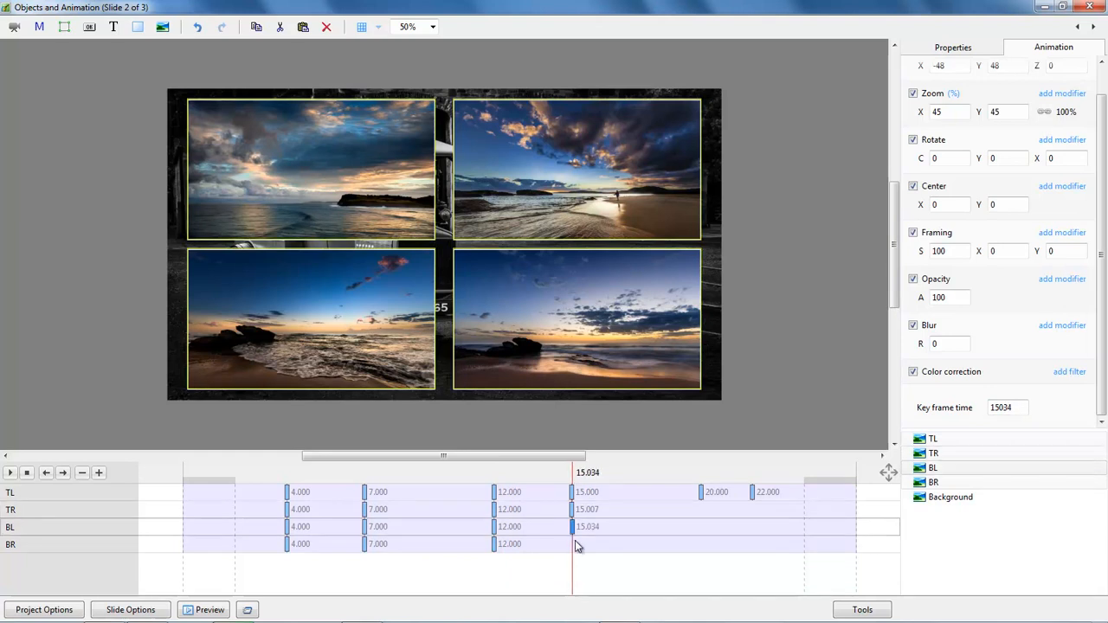
click(573, 545)
double_click(573, 546)
- Set the key frame time of the fourth key frames of TR, BL and BR to 15000
ctrl+click(572, 528)
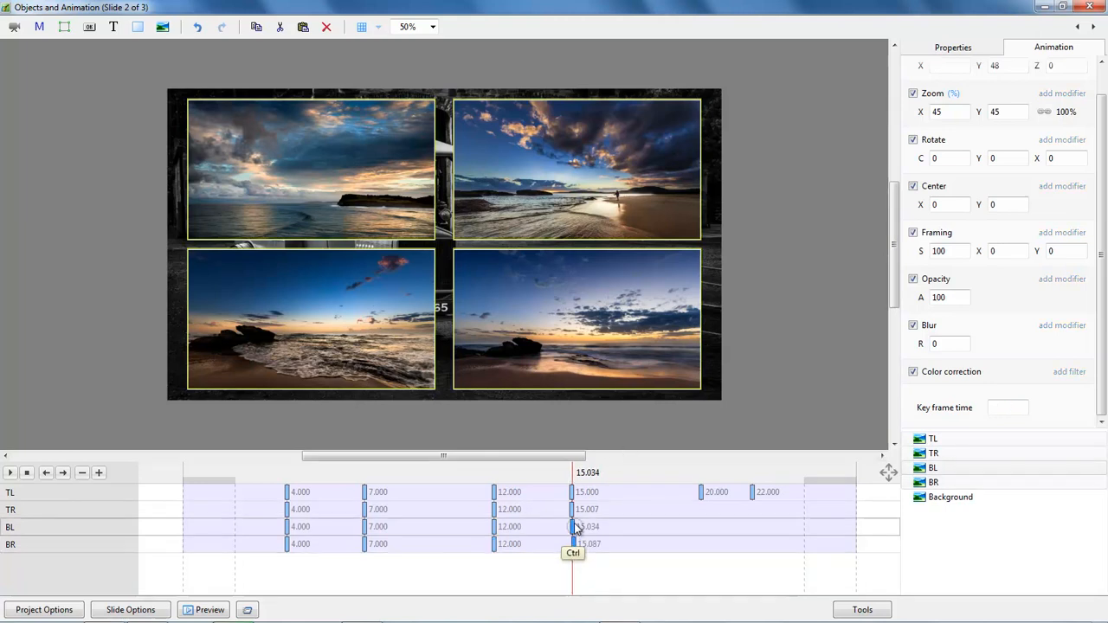
ctrl+click(571, 511)
click(1008, 407)
text(15000)
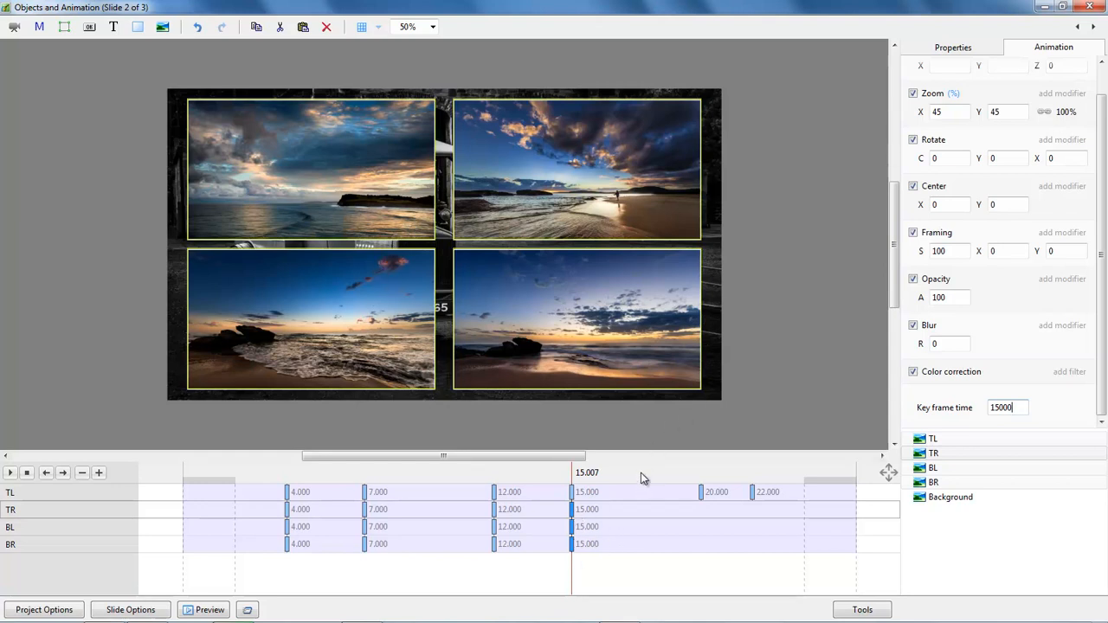
- Check the Y rotation of TL's 15-second key frame and set BL's 15-second key frame to the same Y rotation of -180
click(572, 529)
click(589, 534)
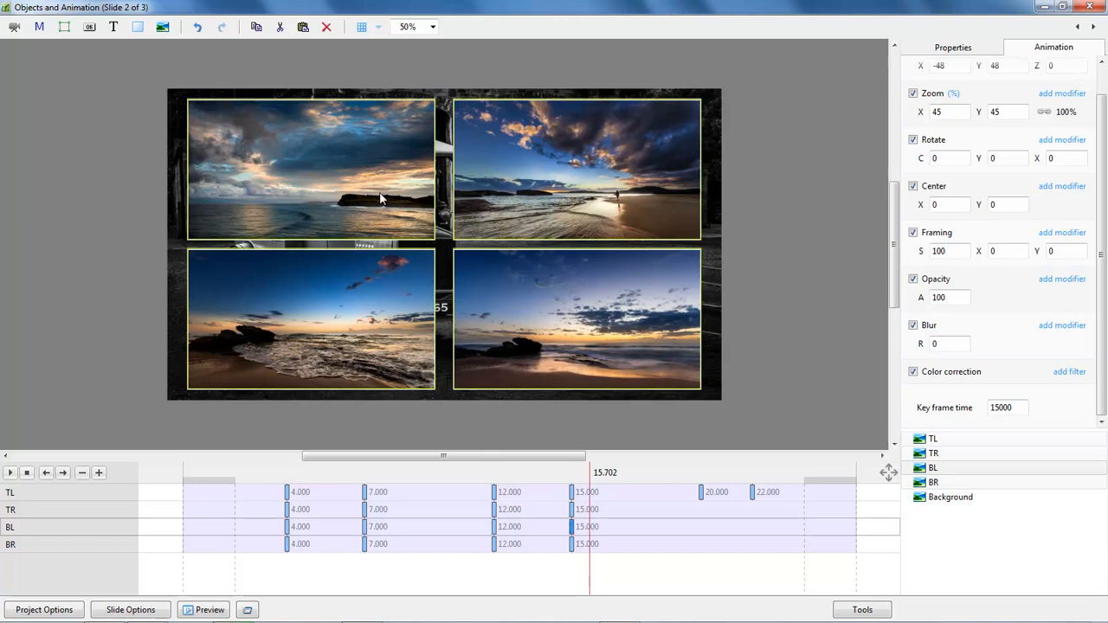
click(573, 495)
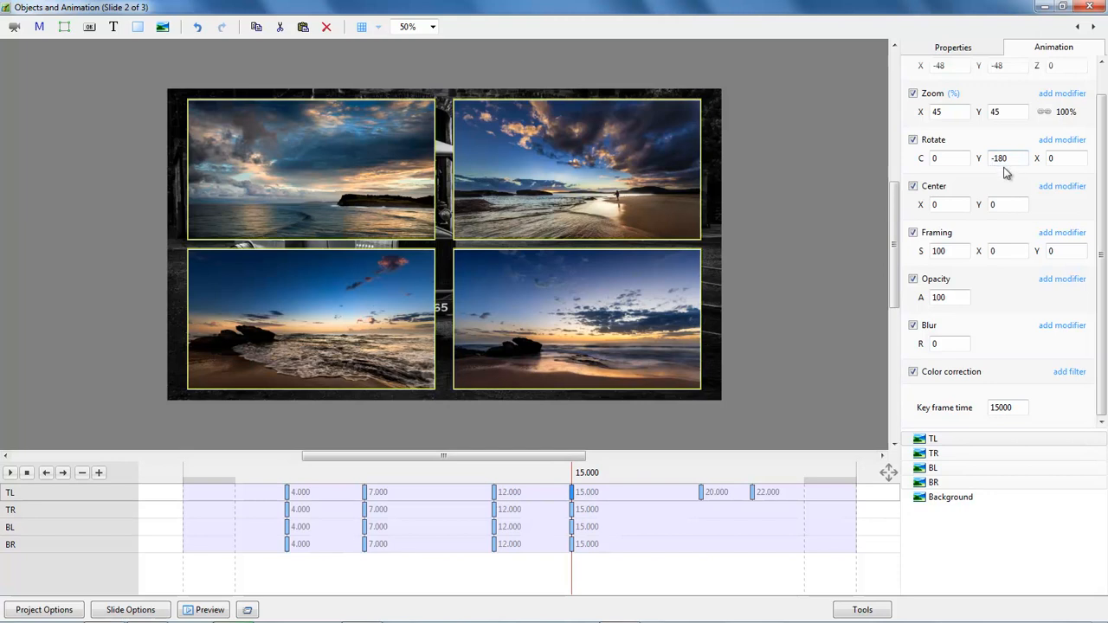
click(572, 527)
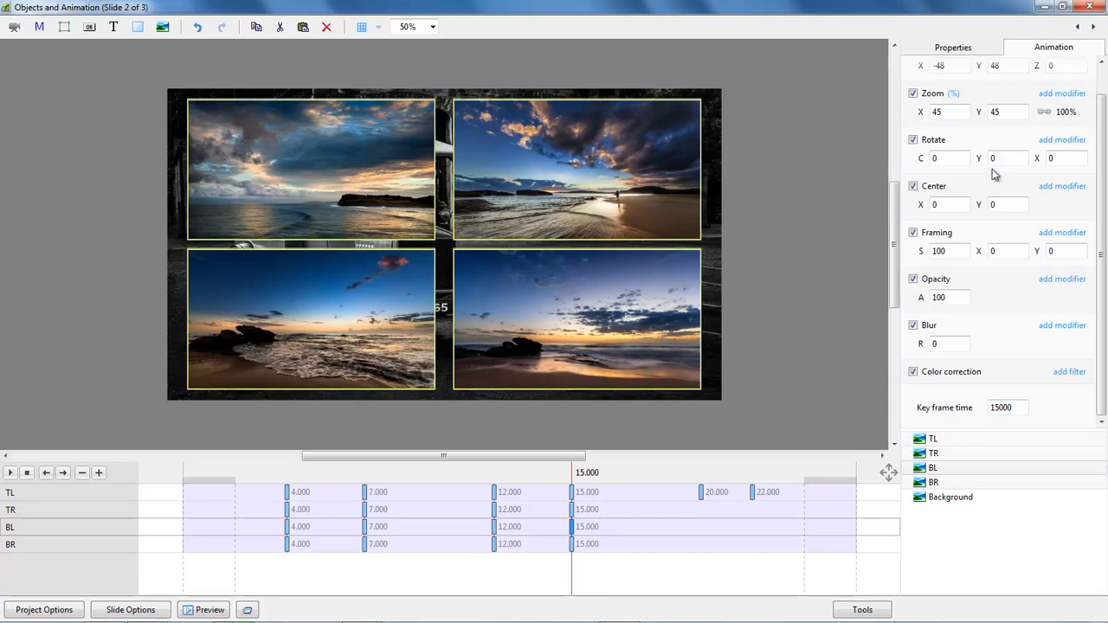
text(-180)
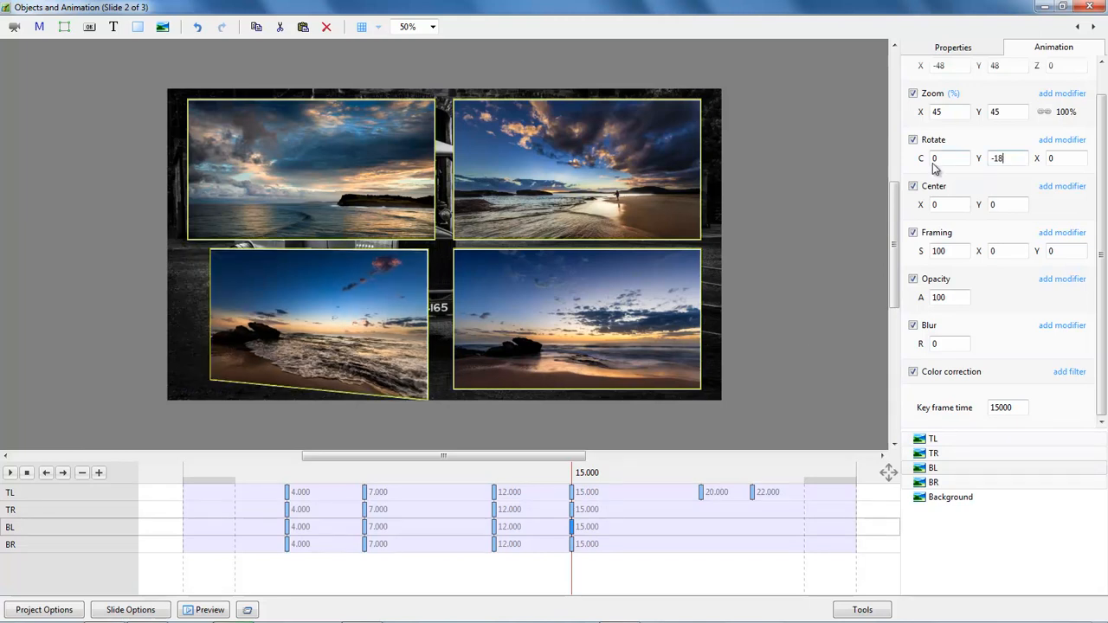
- Play the rotation of TL and BL from just before 12 seconds to past 15 seconds
click(488, 497)
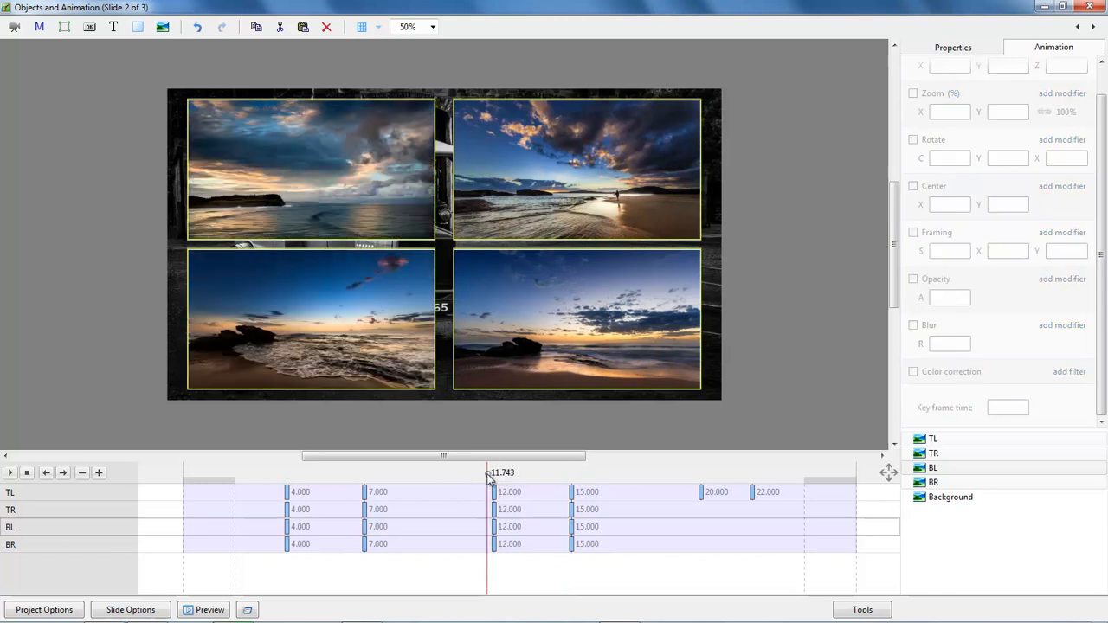
key(space)
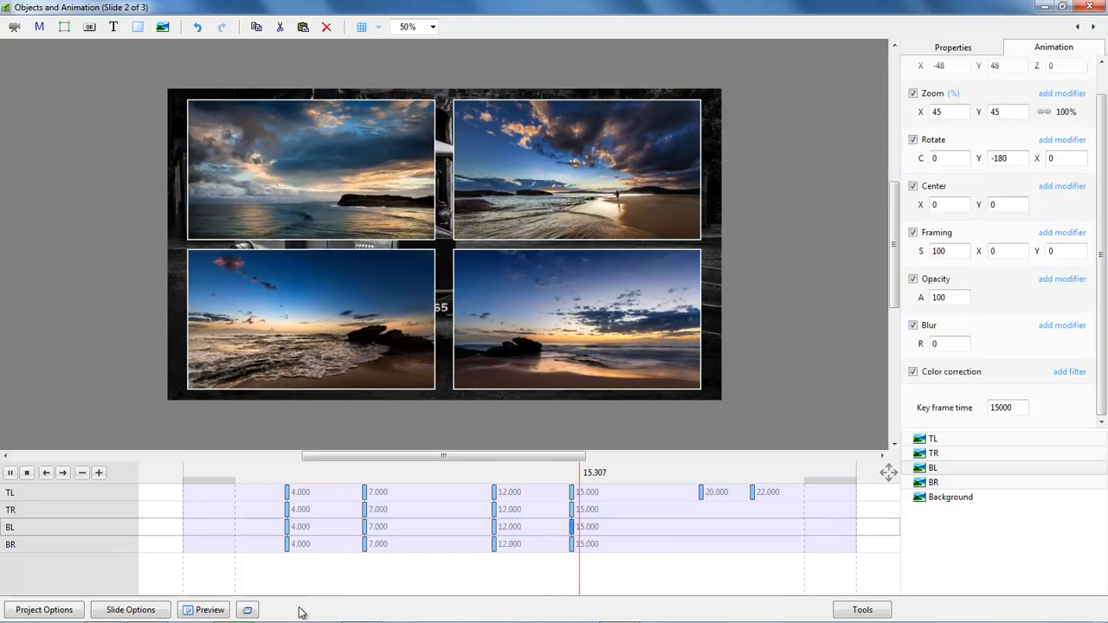
key(space)
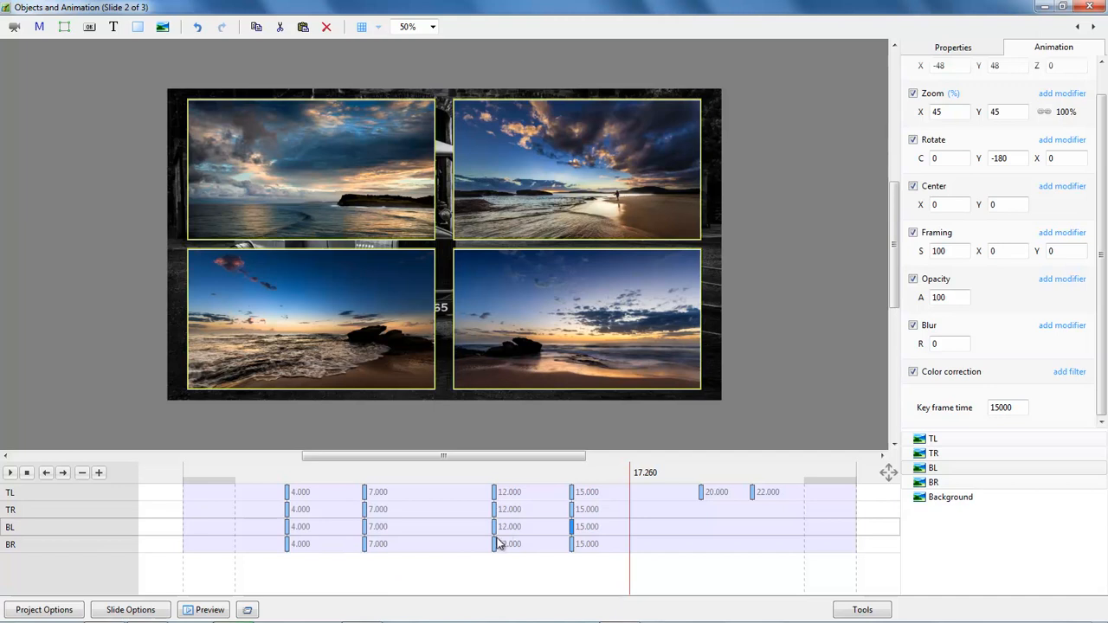
- Set the Y rotation of the 15-second key frames of TR and BR to 180
click(571, 510)
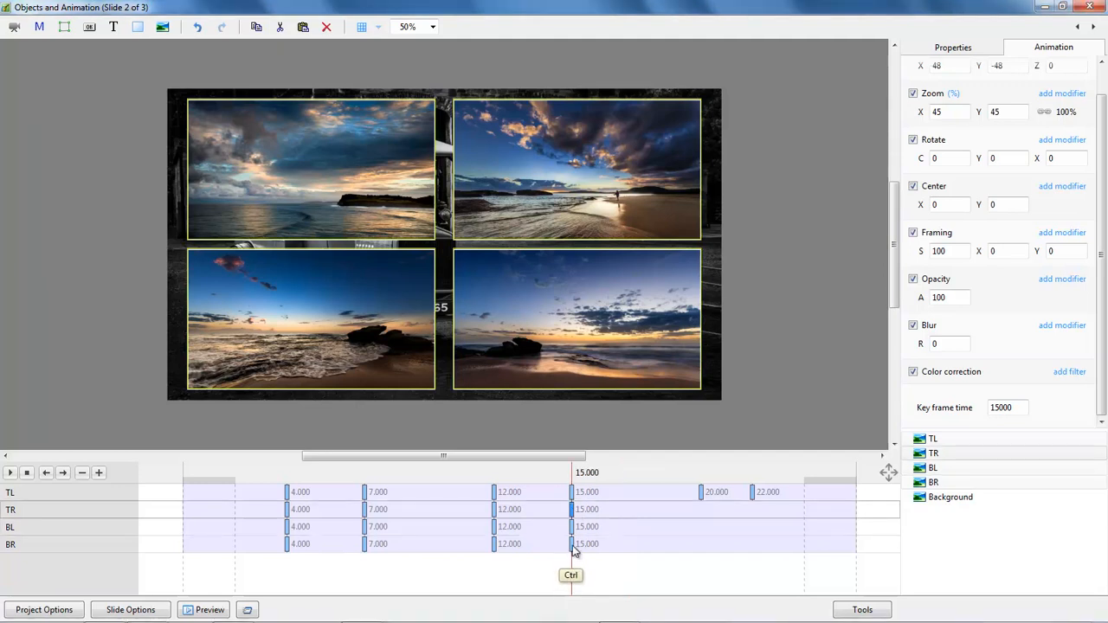
ctrl+click(572, 548)
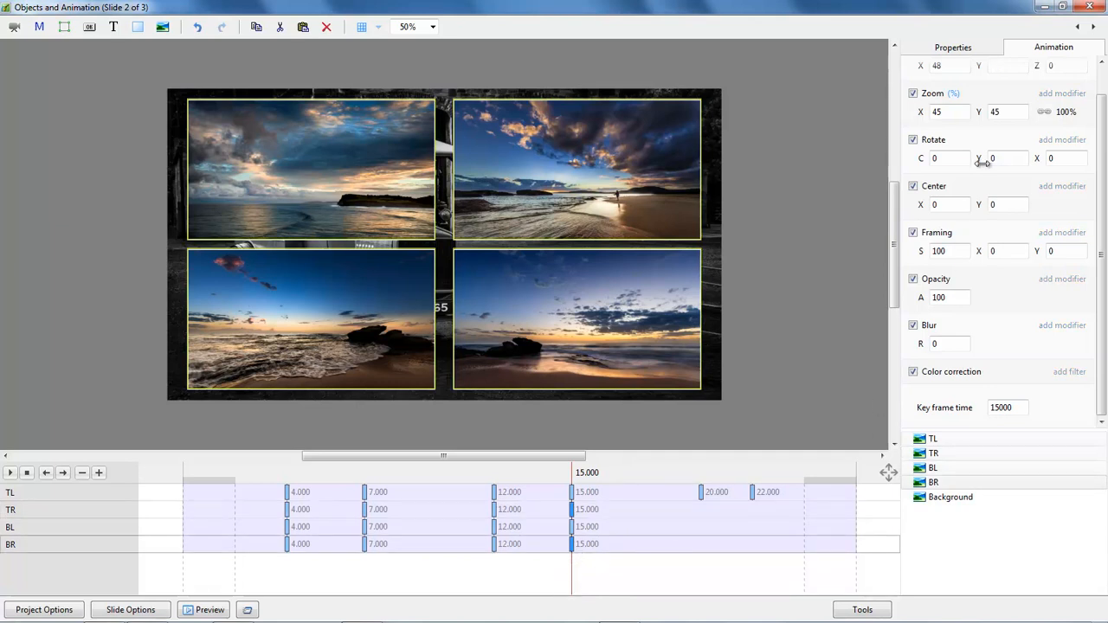
click(574, 493)
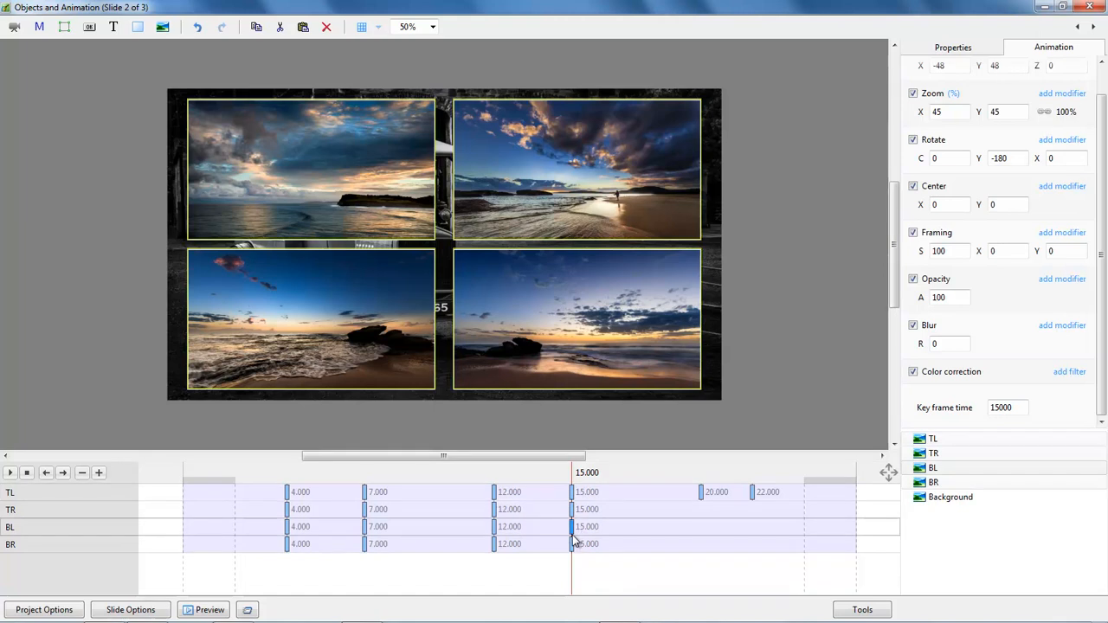
click(575, 516)
ctrl+click(572, 543)
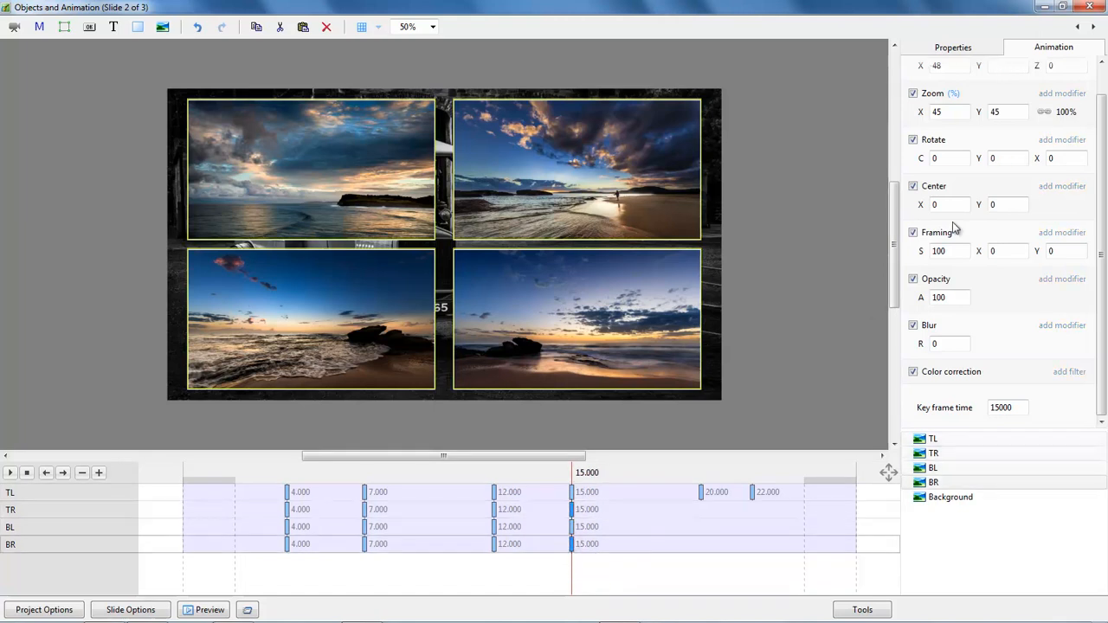
text(180)
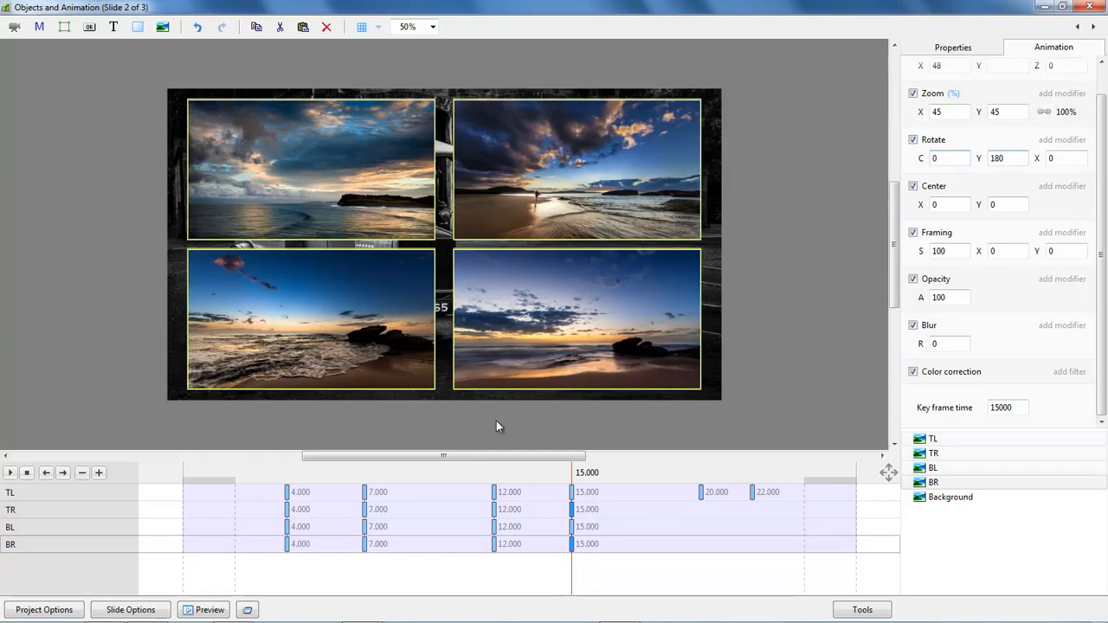
- Play the rotation of all four pictures from just before 12 seconds to past 15 seconds
click(482, 473)
key(space)
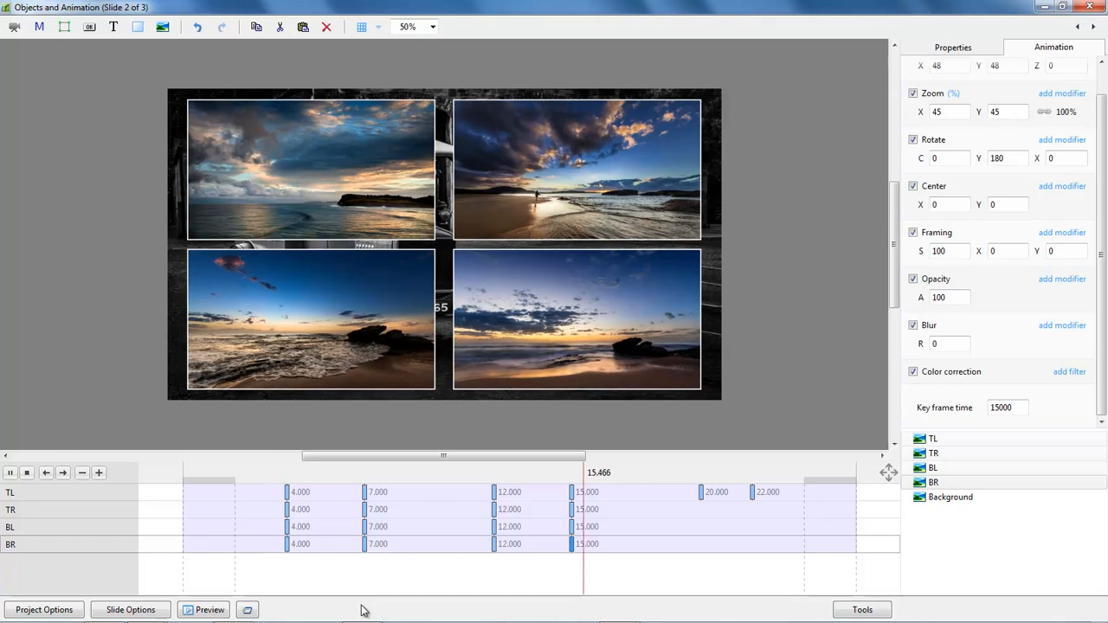
key(space)
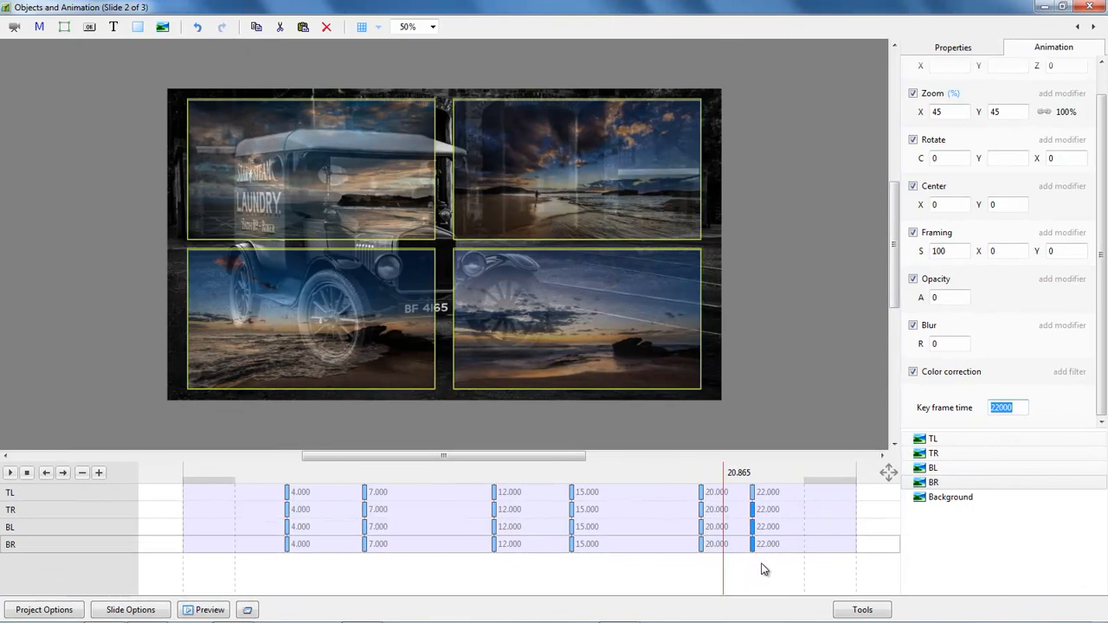
- Play the whole slide from its start to the end at 26 seconds
click(189, 496)
click(10, 472)
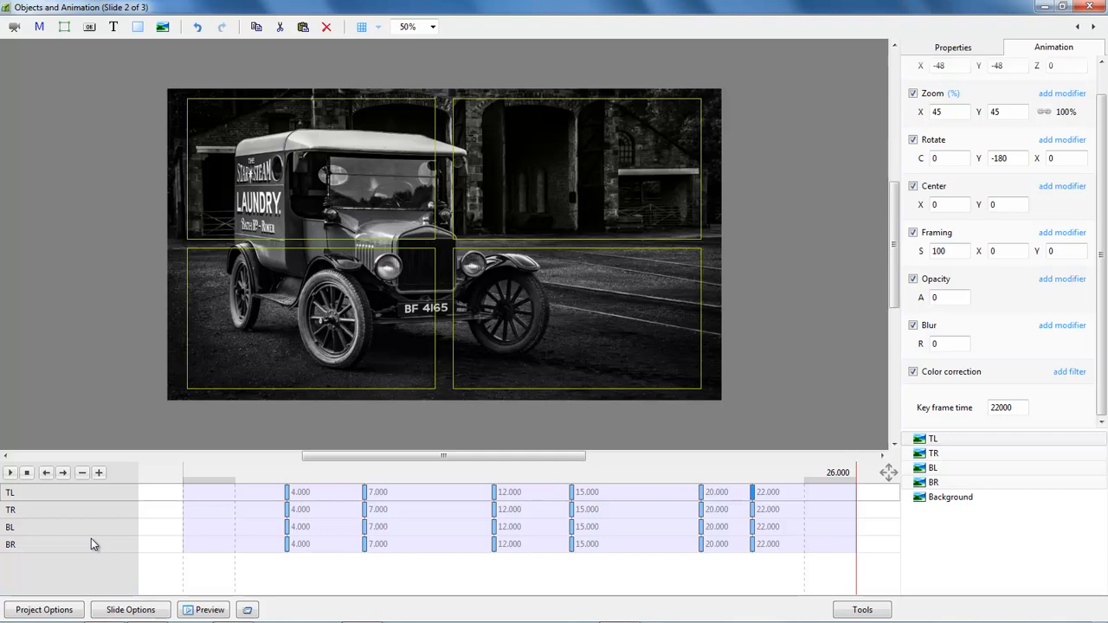
- Examine the start and end of TR's rotation by scrubbing around its 12-second and 15-second key frames
click(572, 513)
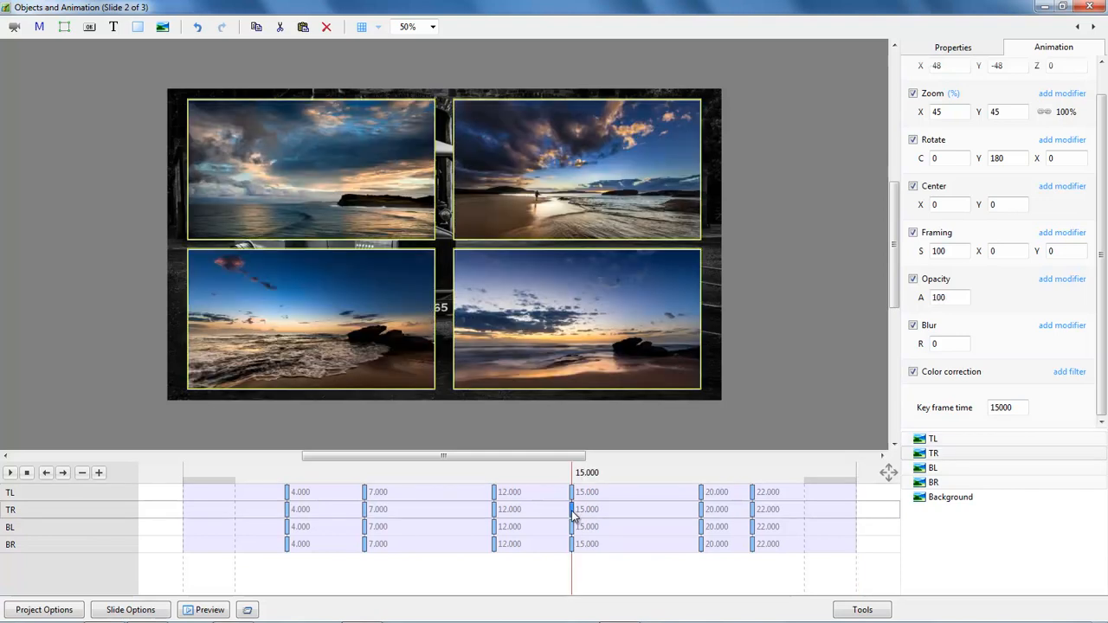
mouse_move(577, 475)
mouse_down()
mouse_move(614, 477)
mouse_move(533, 480)
mouse_move(585, 477)
mouse_up()
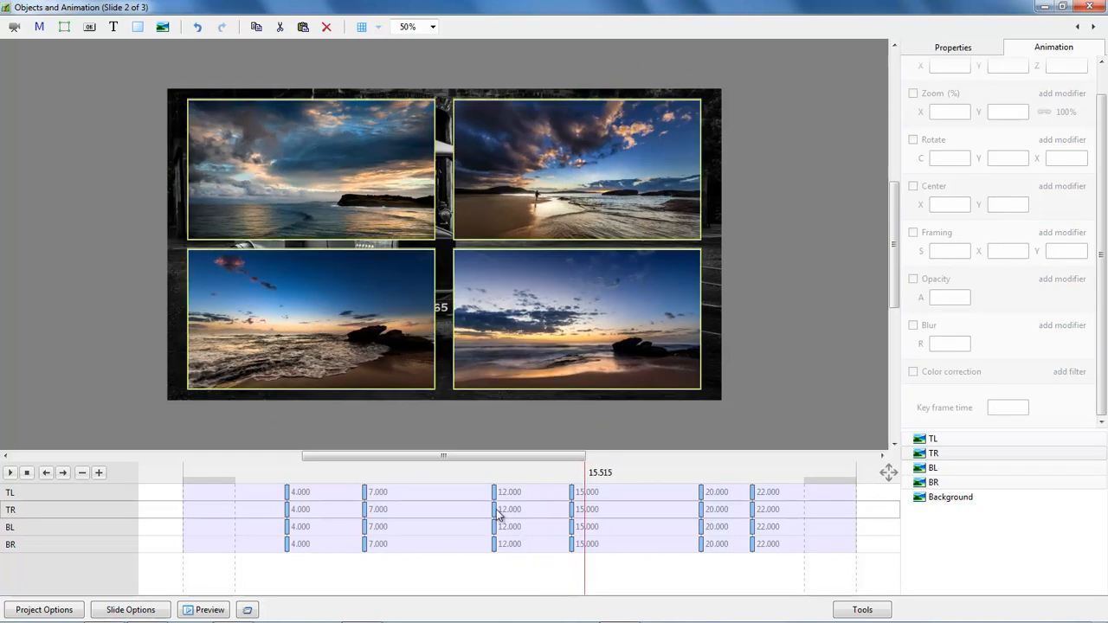
click(496, 515)
mouse_move(497, 476)
mouse_down()
mouse_move(560, 483)
mouse_move(492, 478)
mouse_up()
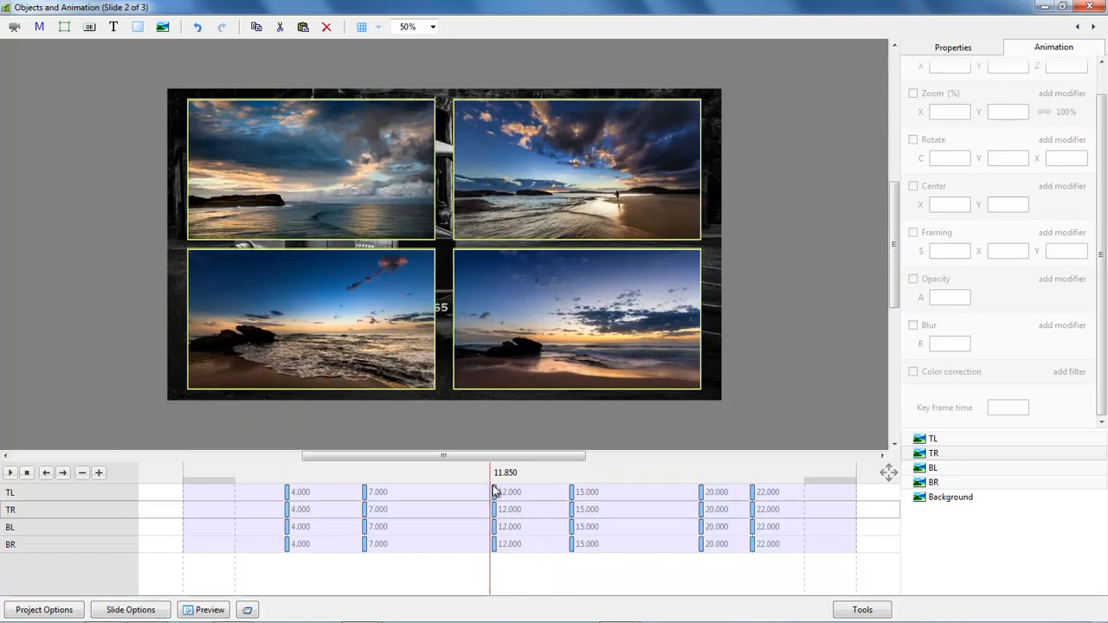
click(571, 517)
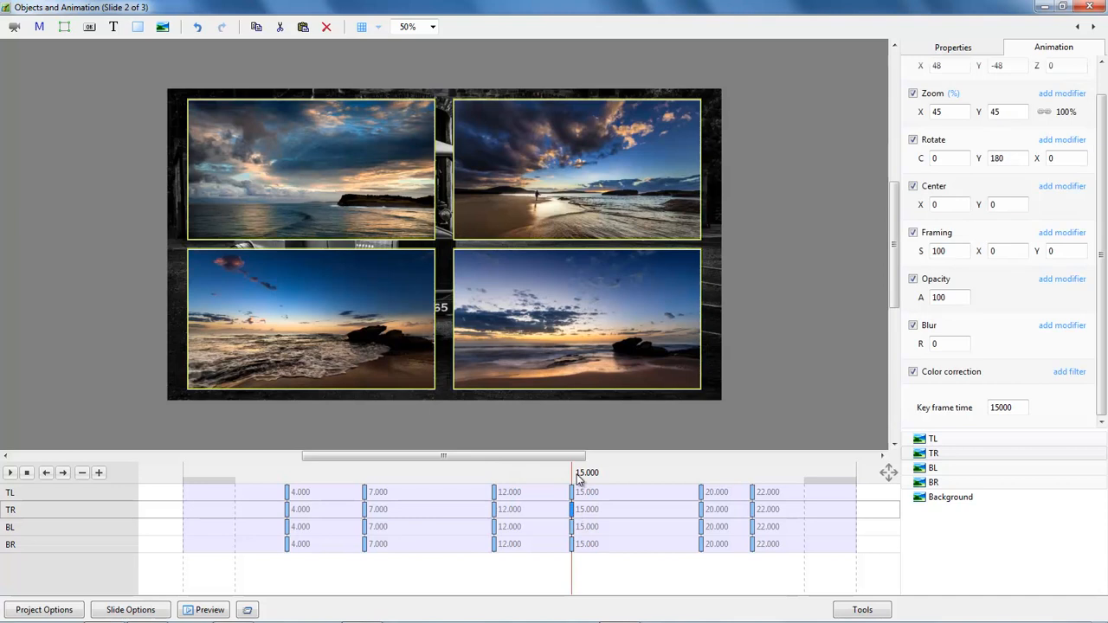
click(572, 473)
mouse_move(573, 474)
mouse_down()
mouse_move(696, 476)
mouse_move(580, 483)
mouse_up()
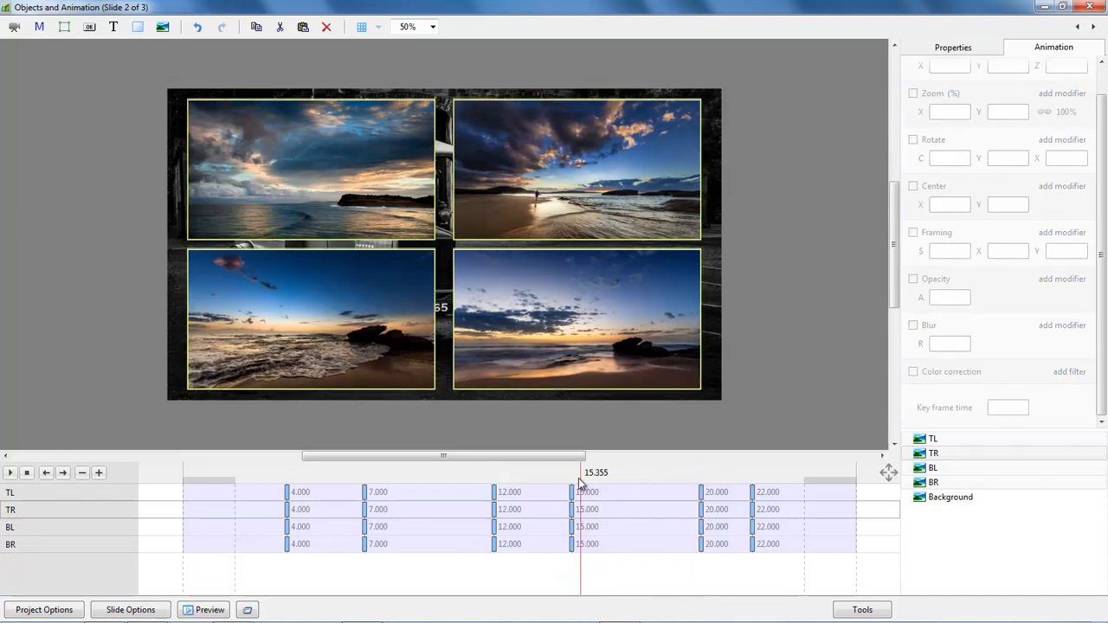
- Add a Smooth animation speed modifier to Rotate on TR's 12-second key frame
click(493, 512)
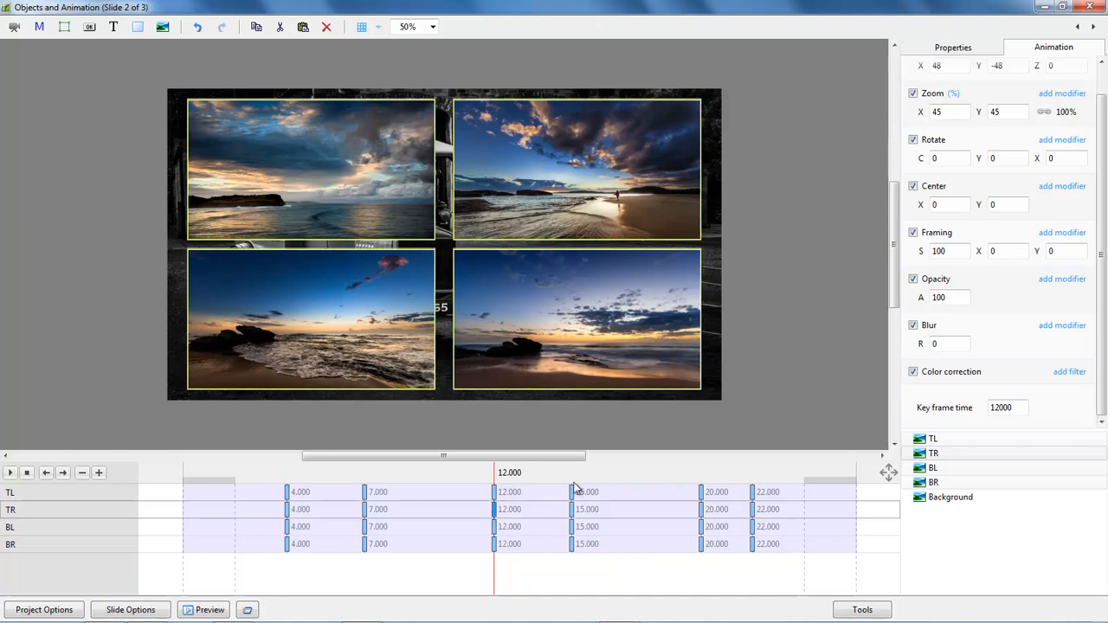
click(1061, 140)
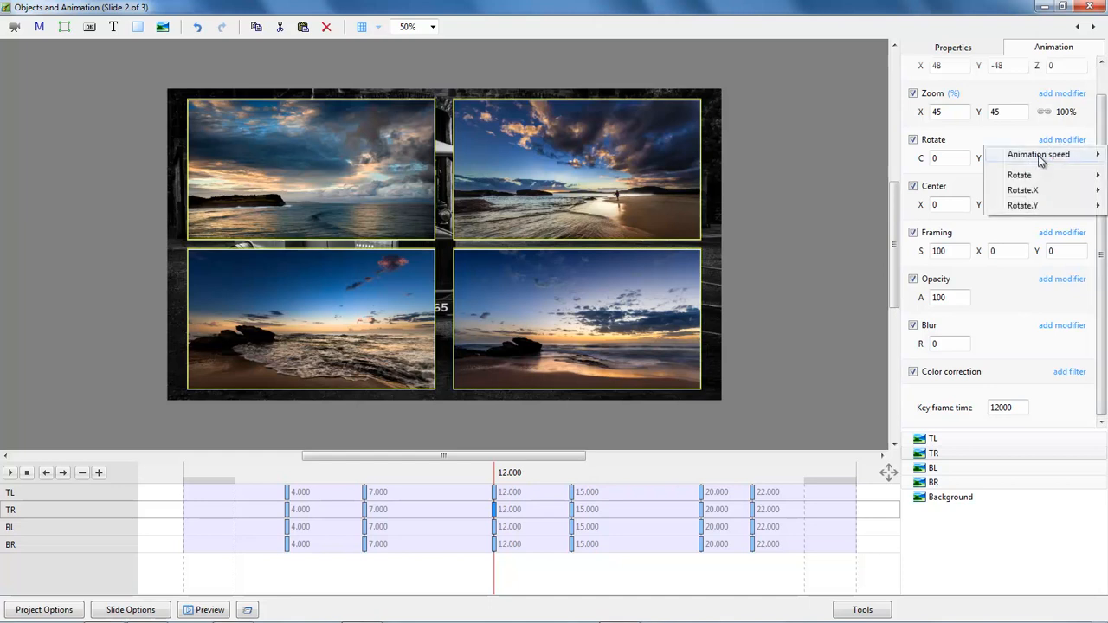
mouse_move(1039, 158)
click(922, 185)
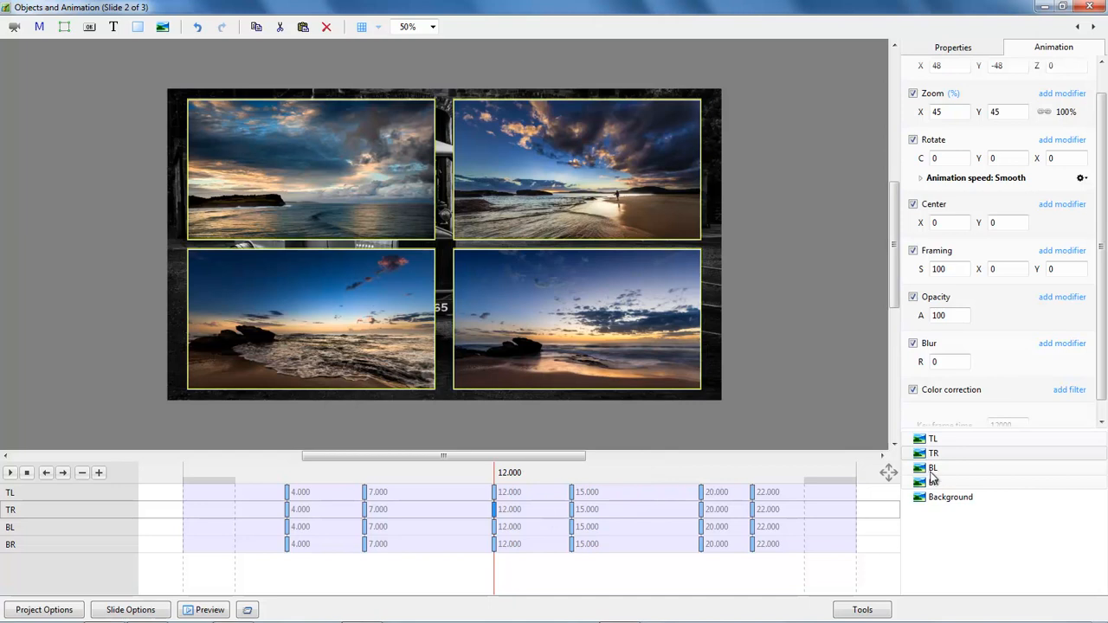
- Add a Smooth animation speed modifier to Rotate on BL's 12-second key frame
click(495, 528)
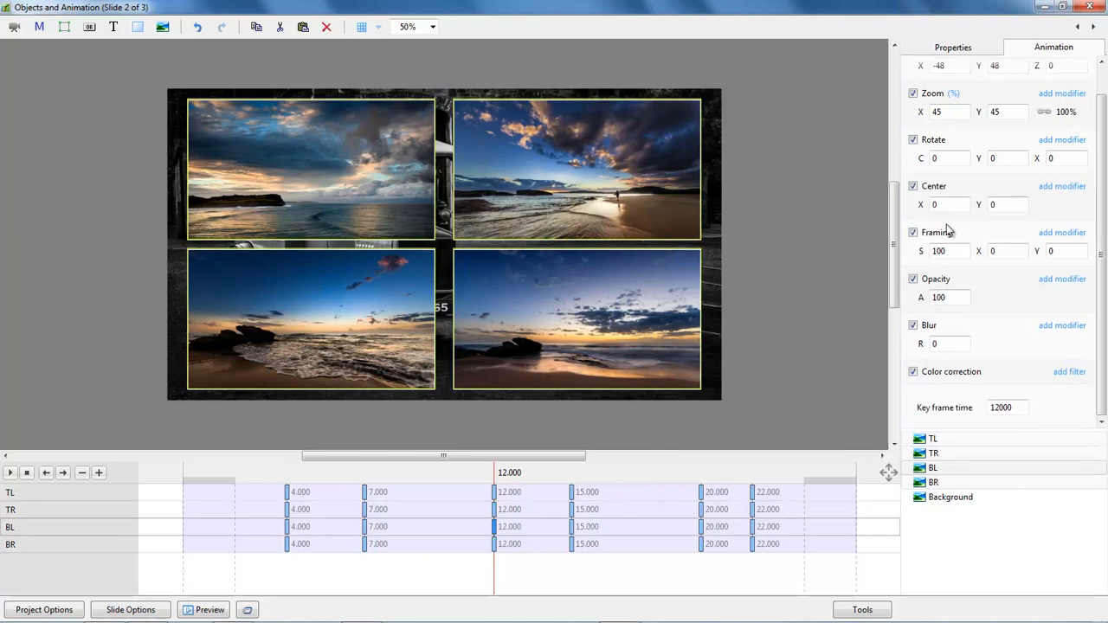
click(1060, 140)
mouse_move(1058, 155)
click(922, 185)
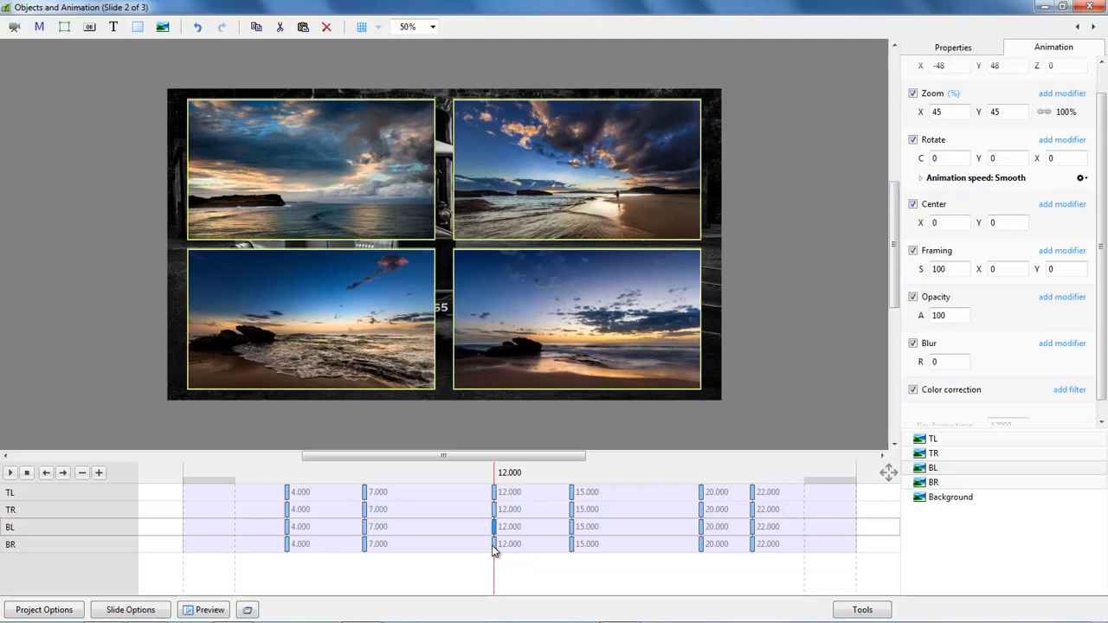
- Add a Smooth animation speed modifier to Rotate on BR's 12-second key frame
click(496, 544)
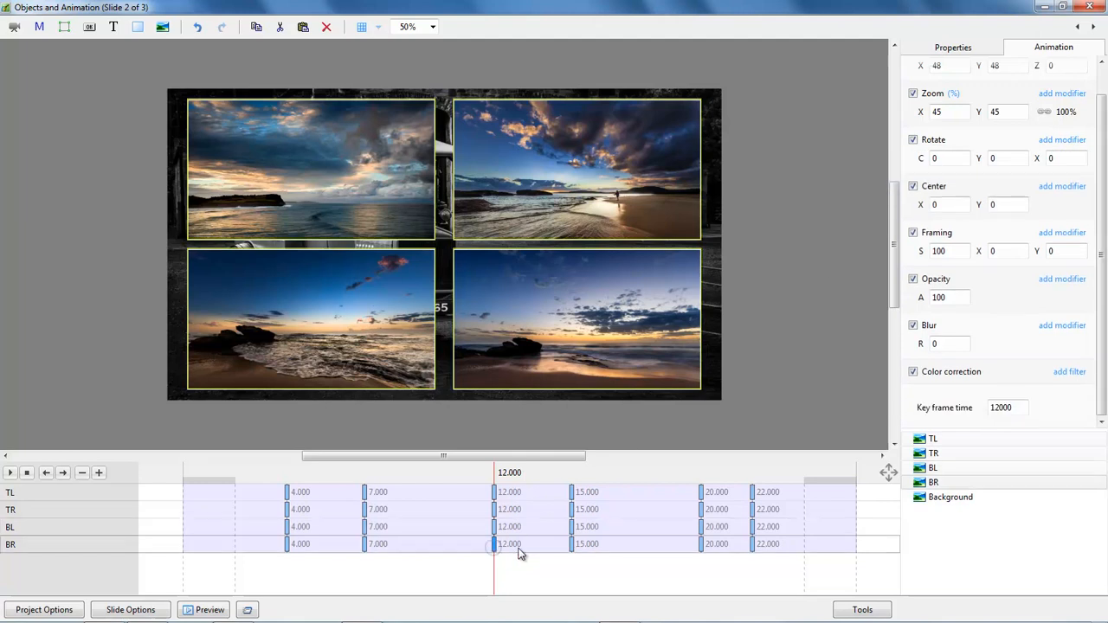
click(1064, 141)
mouse_move(1022, 161)
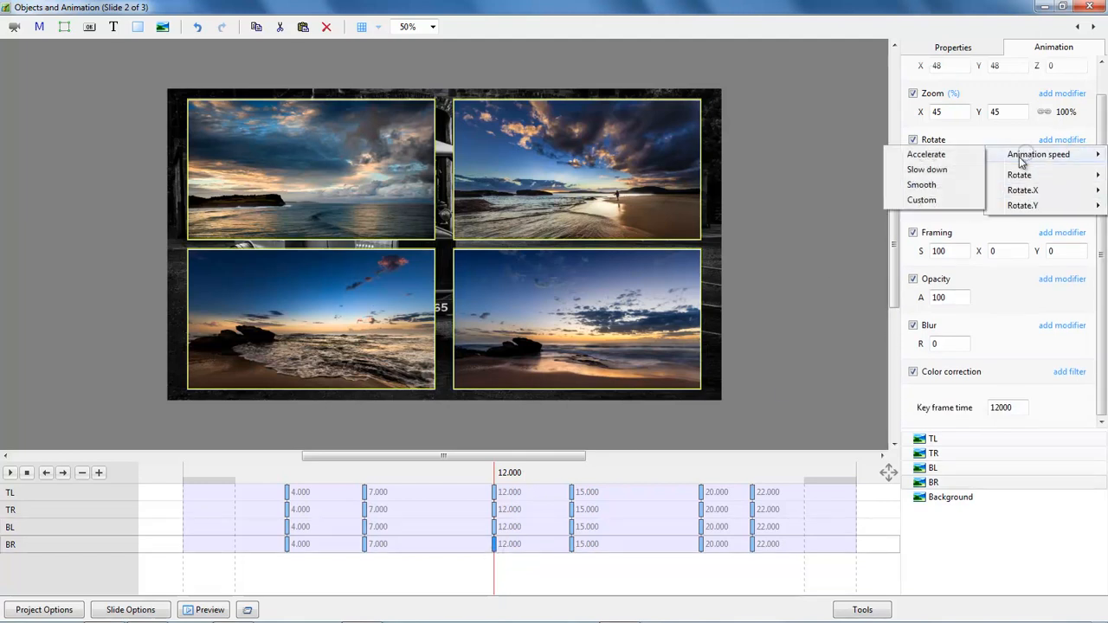
click(923, 186)
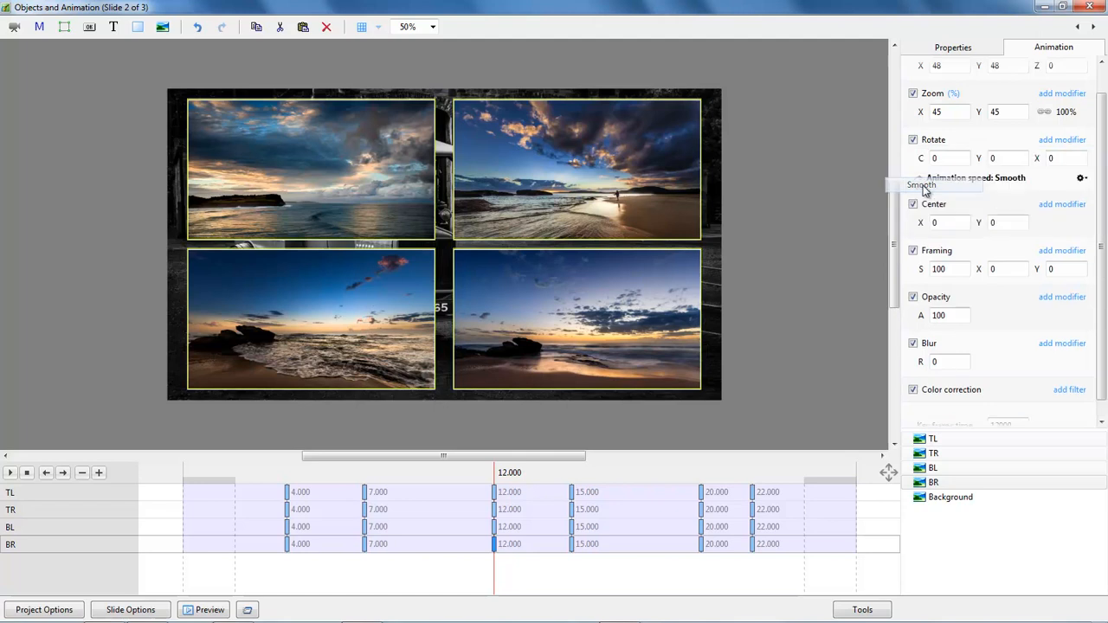
- Play the smoothed rotation of the four pictures from well before 12 seconds to past 16 seconds
click(441, 474)
key(space)
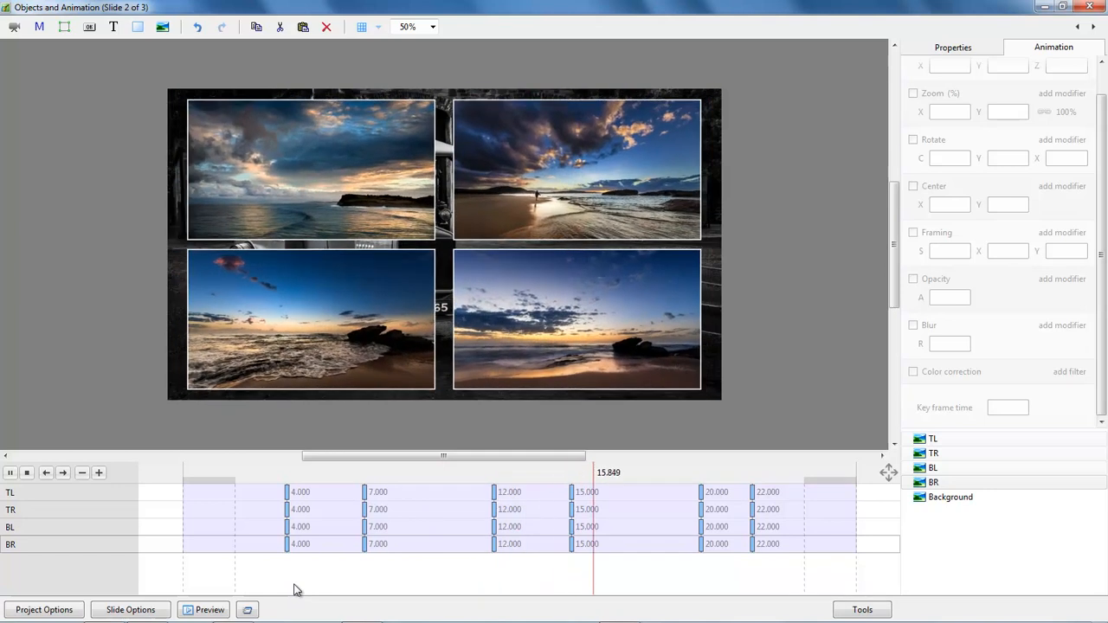
key(space)
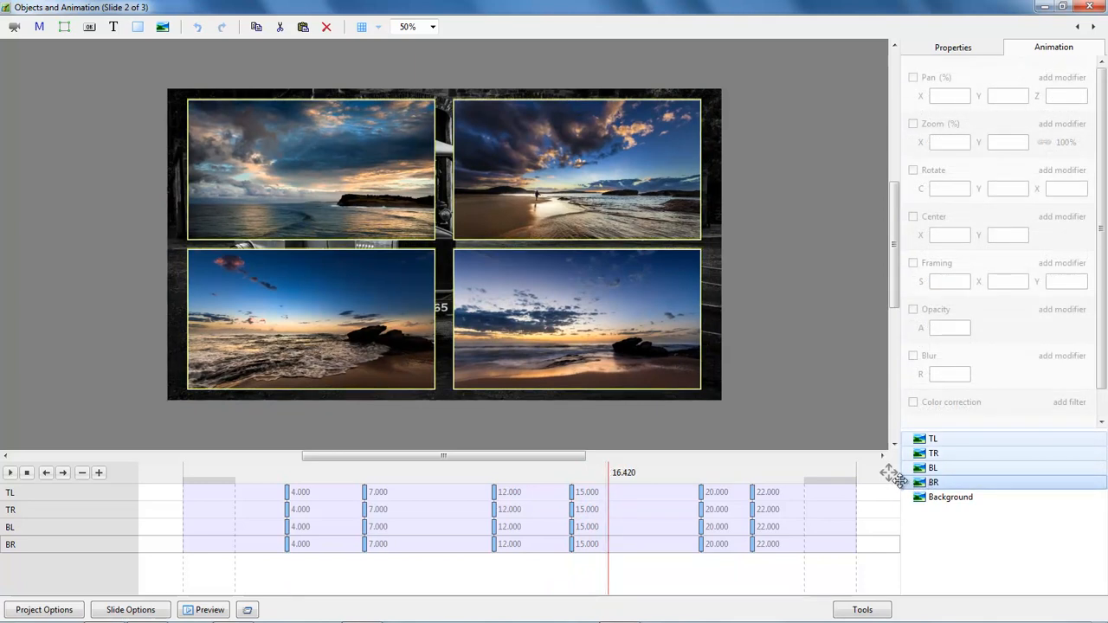
- Add the image 001 as a child object of TL, working at TL's 15-second key frame
click(933, 440)
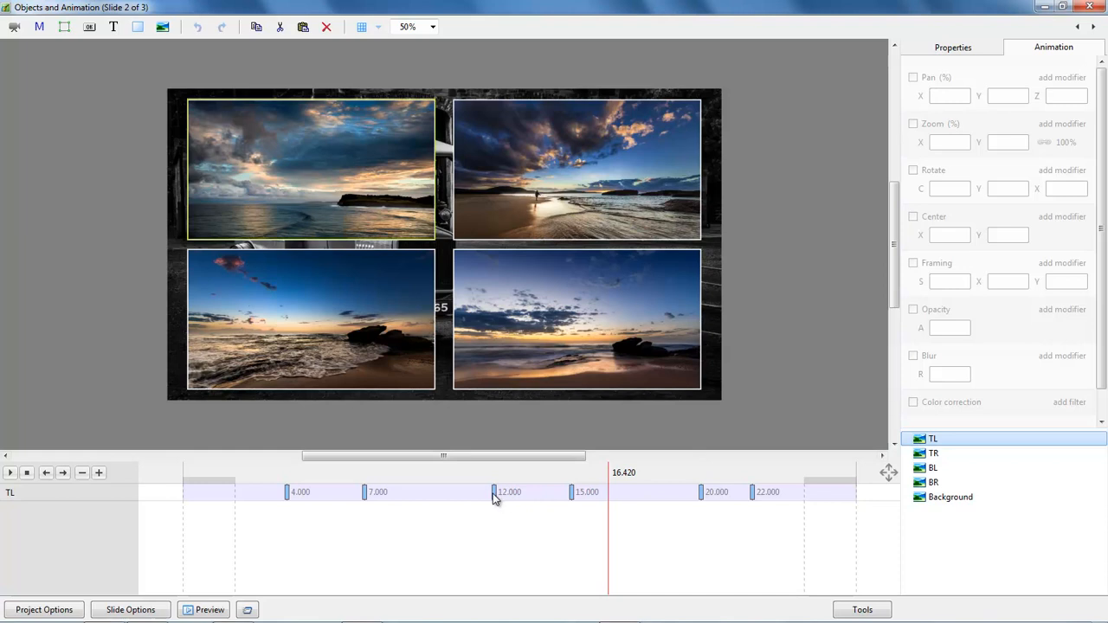
click(572, 493)
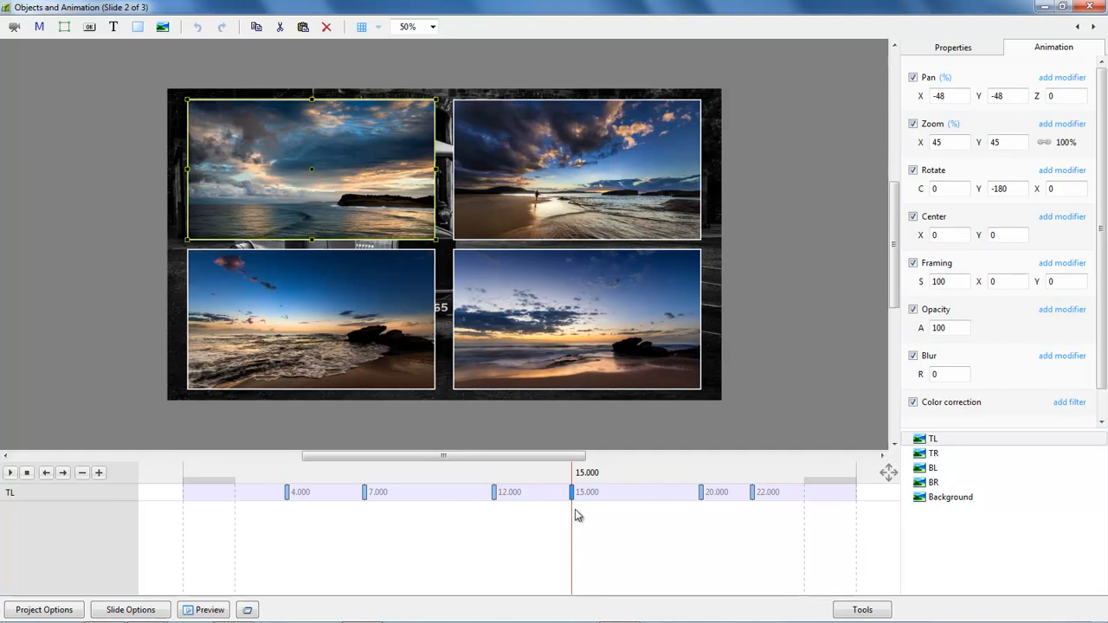
drag(487, 518, 576, 503)
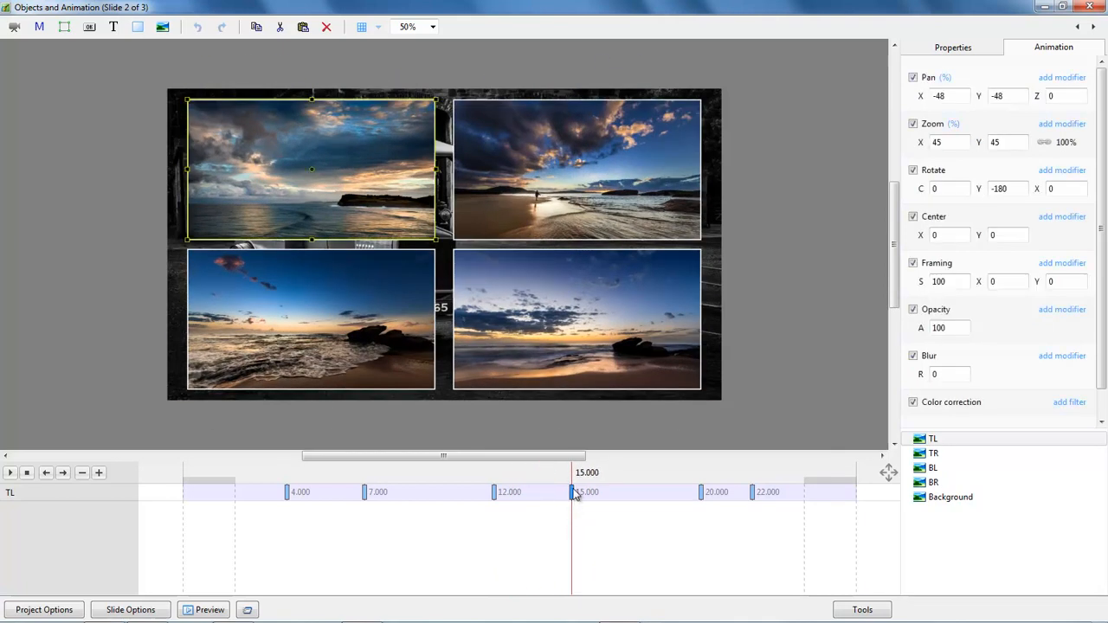
click(572, 491)
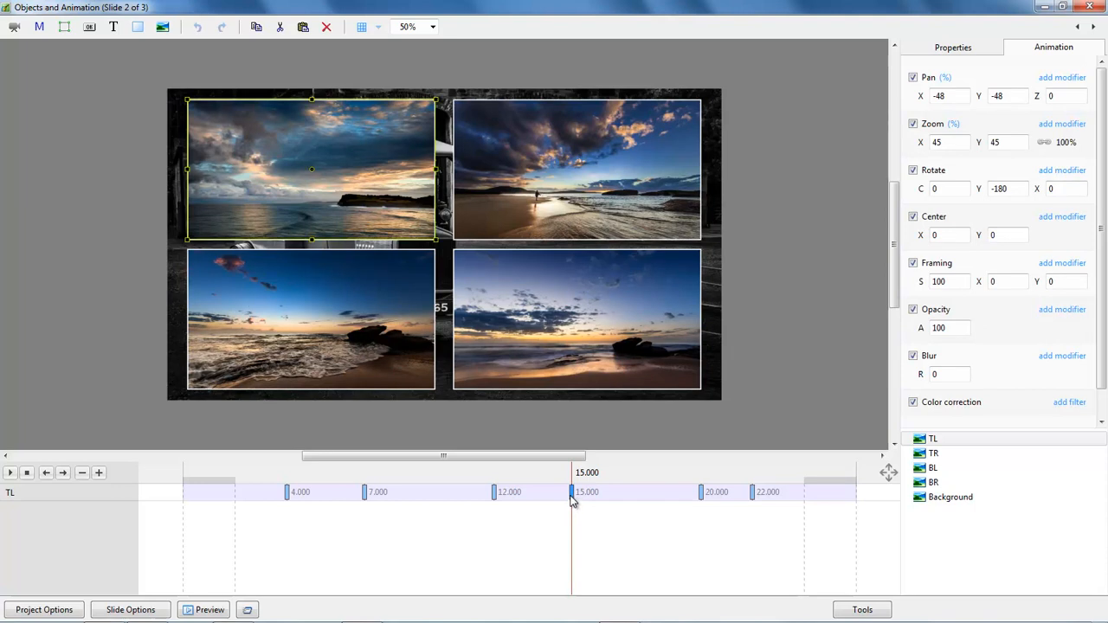
click(932, 442)
right_click(933, 440)
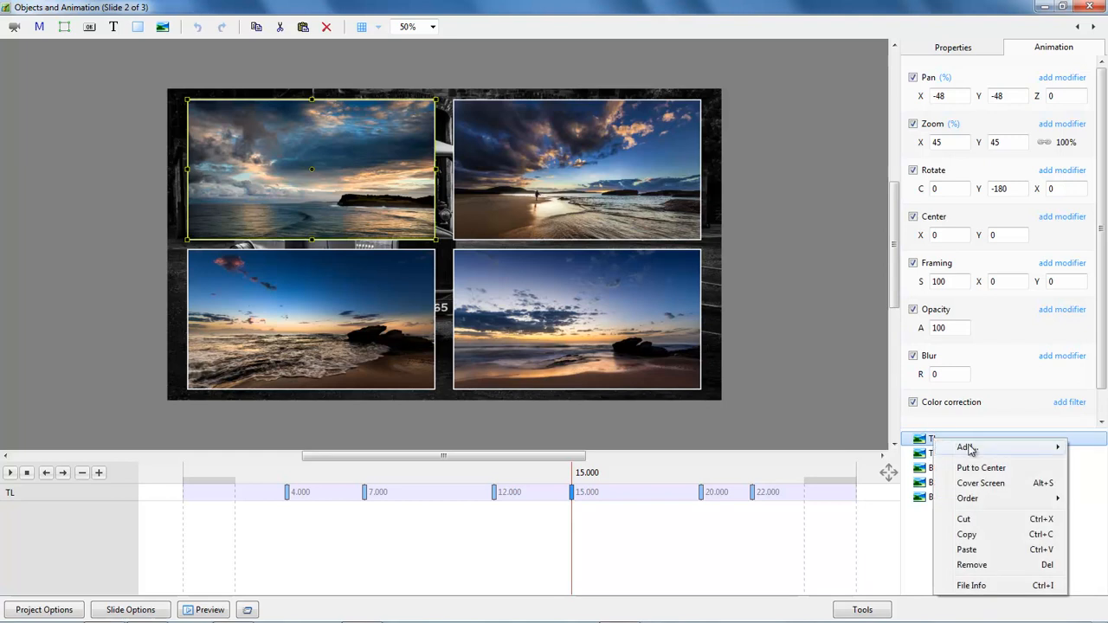
mouse_move(966, 447)
click(869, 449)
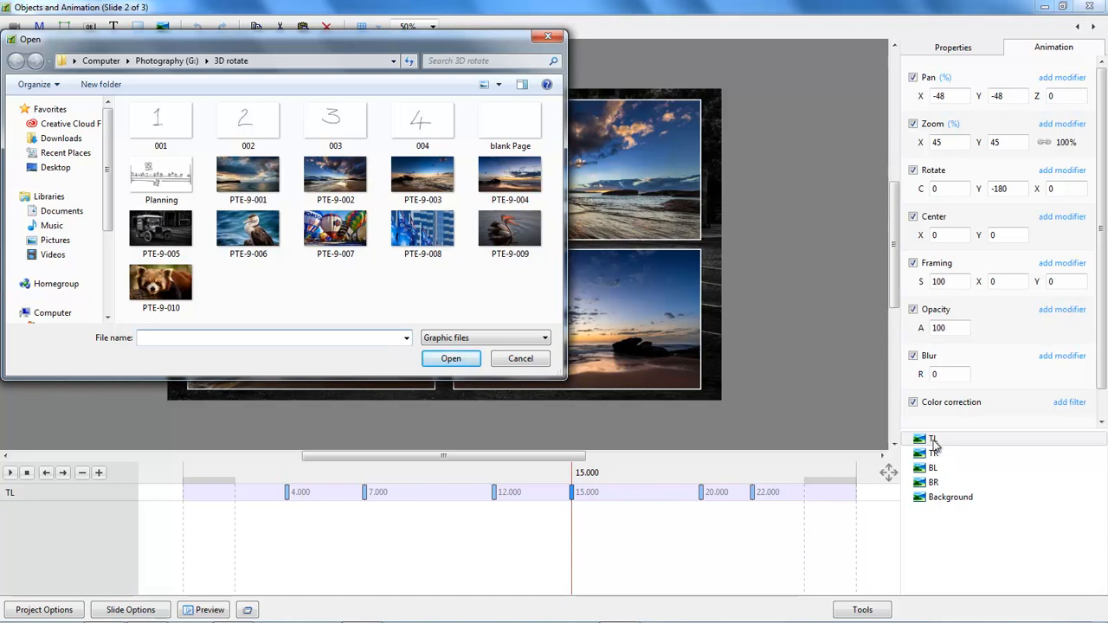
double_click(161, 130)
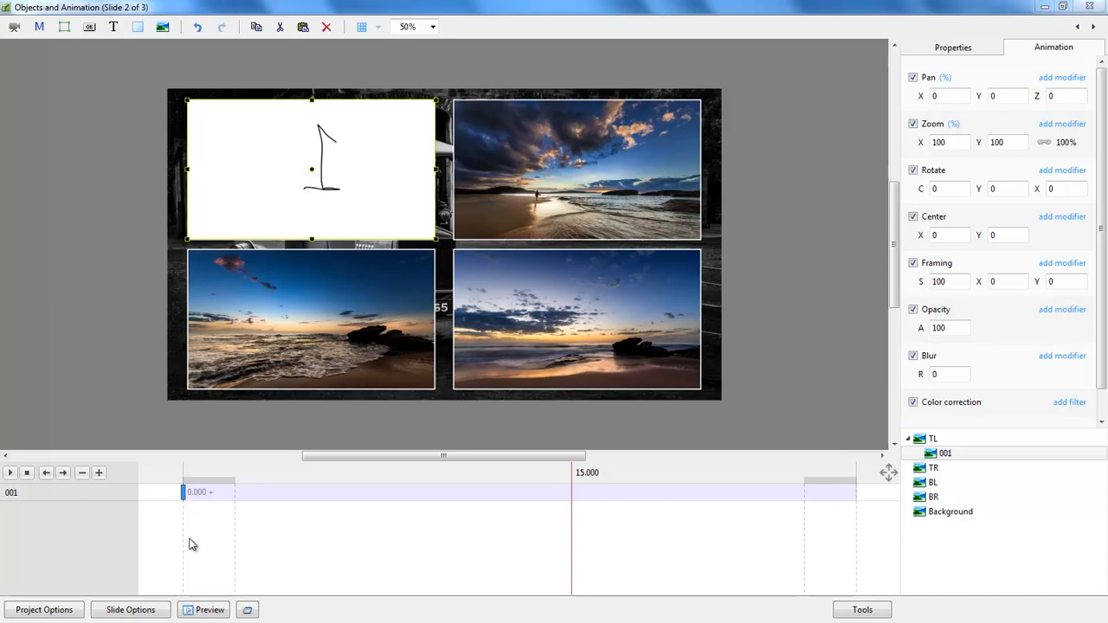
- Set the Y rotation of child image 001 to 180 so that its numeral reads correctly
click(944, 455)
drag(983, 188, 1043, 203)
double_click(1013, 188)
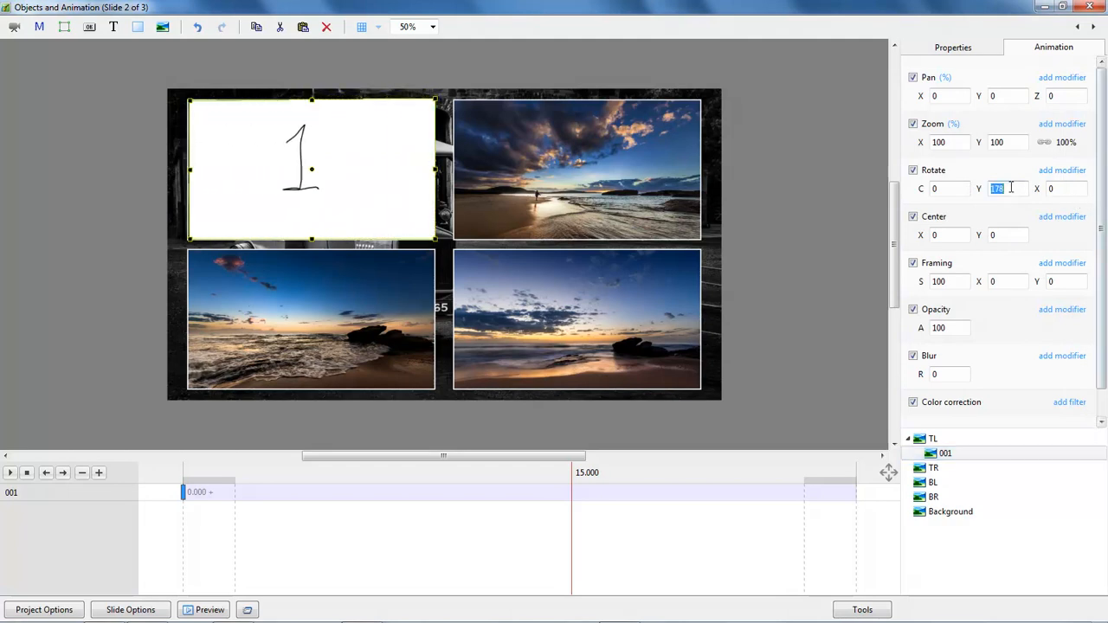
text(180)
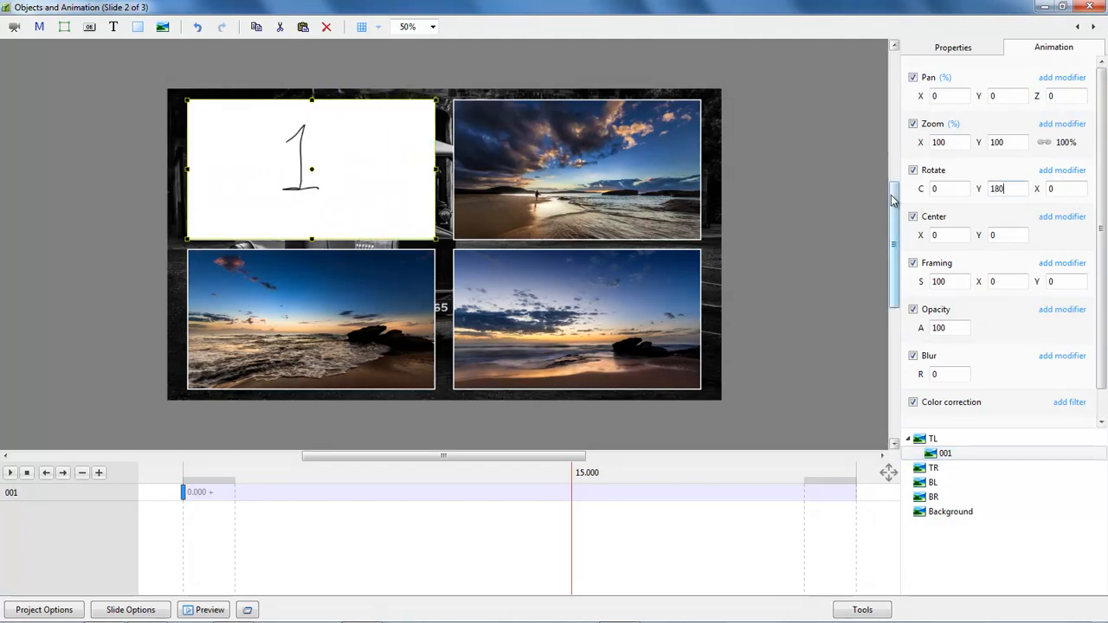
- Turn off the back side display of image 001 and play the animation from 0 seconds
click(184, 493)
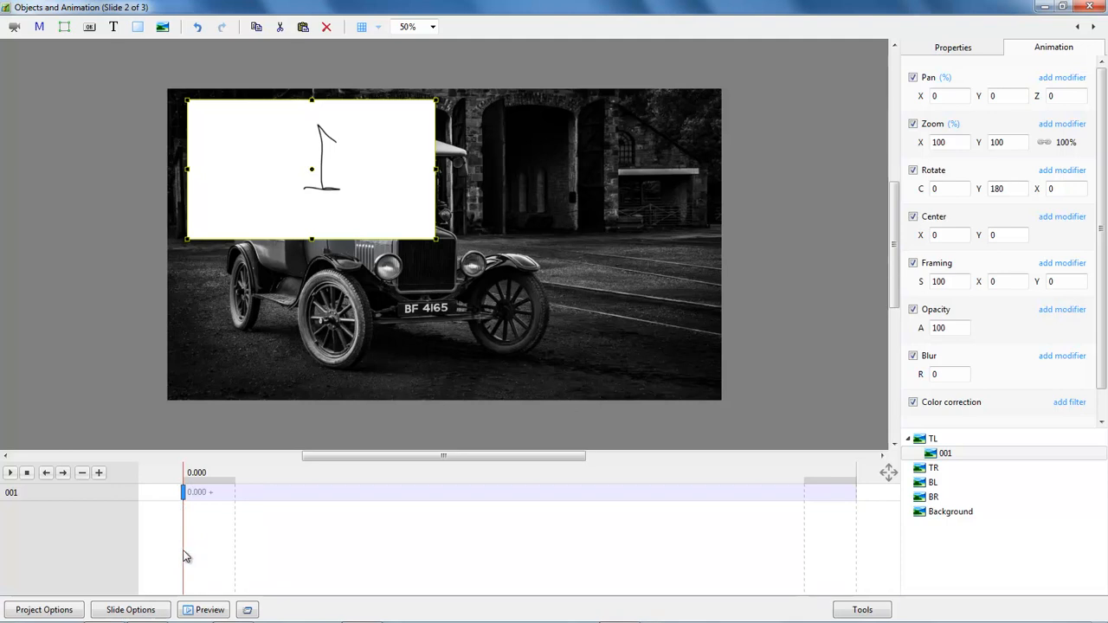
click(957, 52)
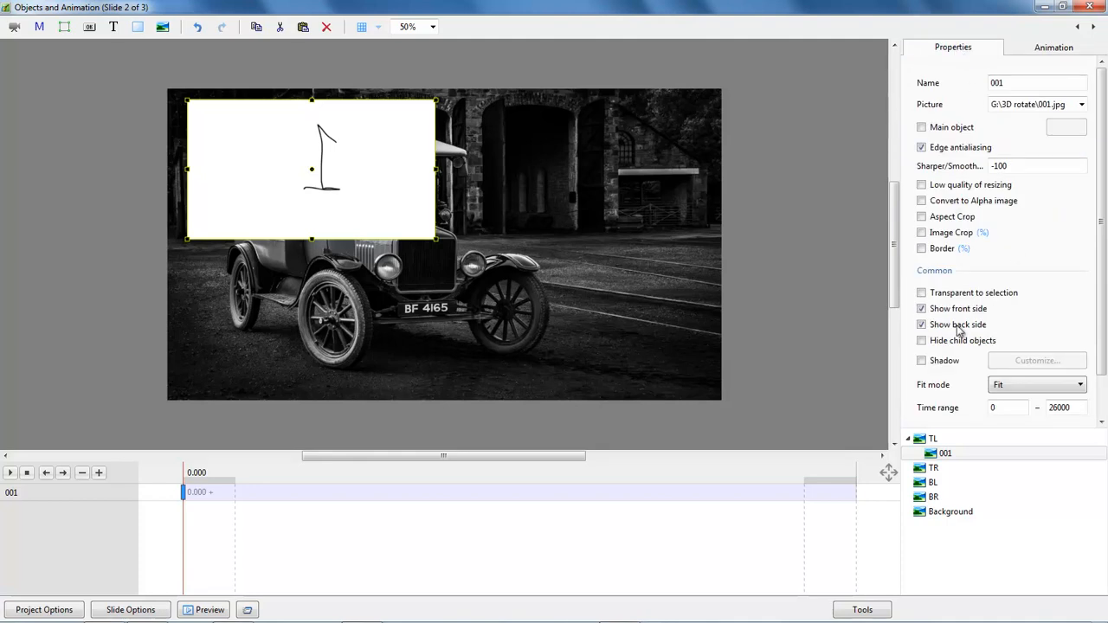
click(922, 325)
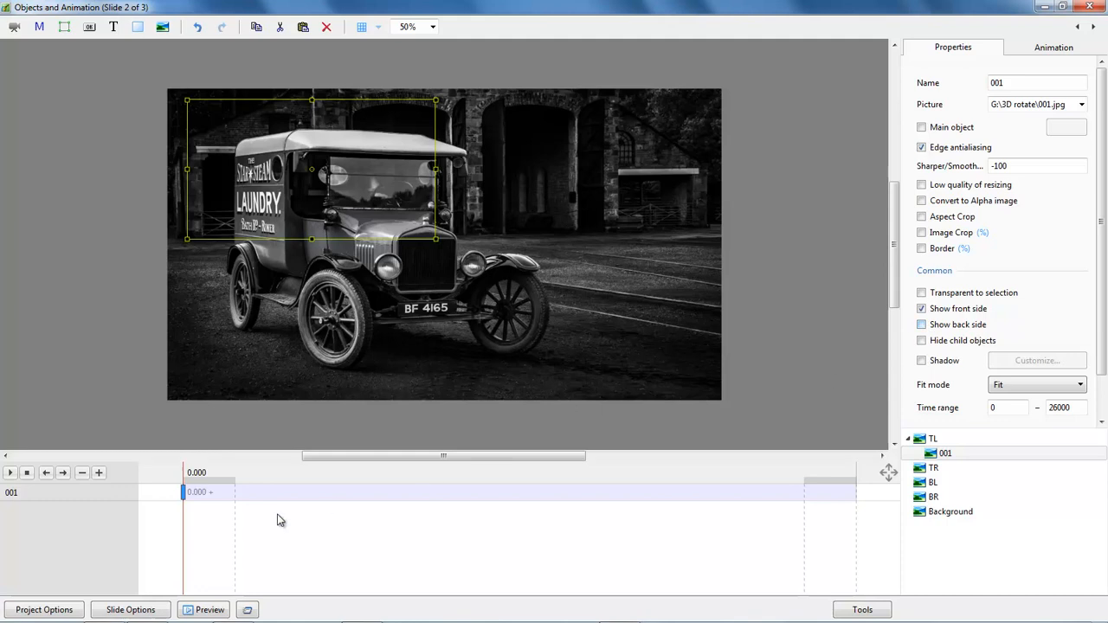
click(10, 473)
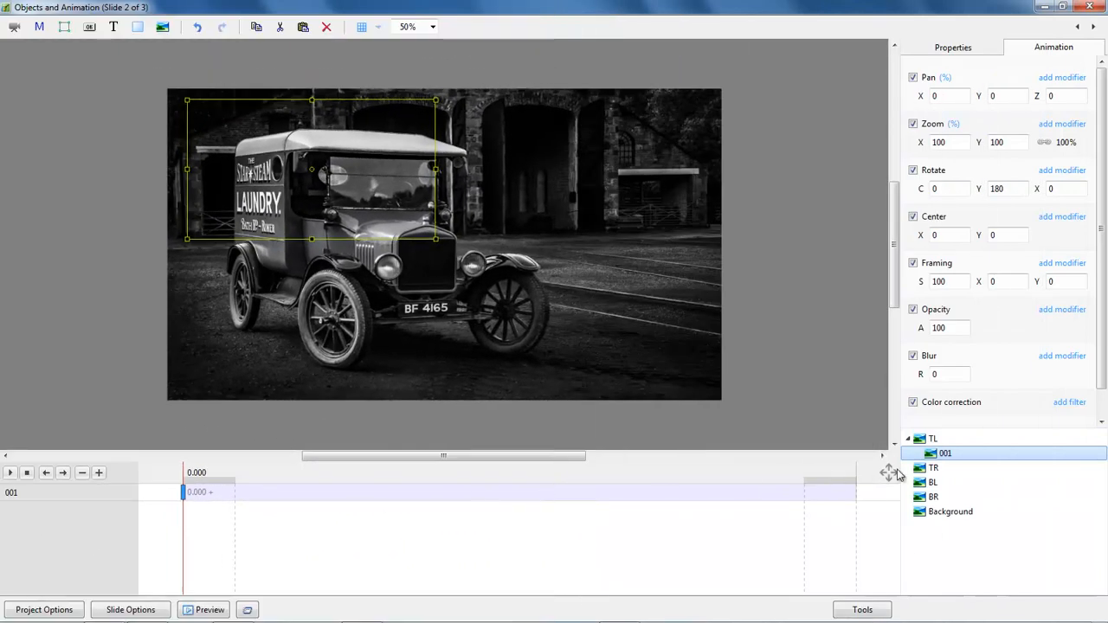
- Add the image 002 as a child object of TR
click(933, 468)
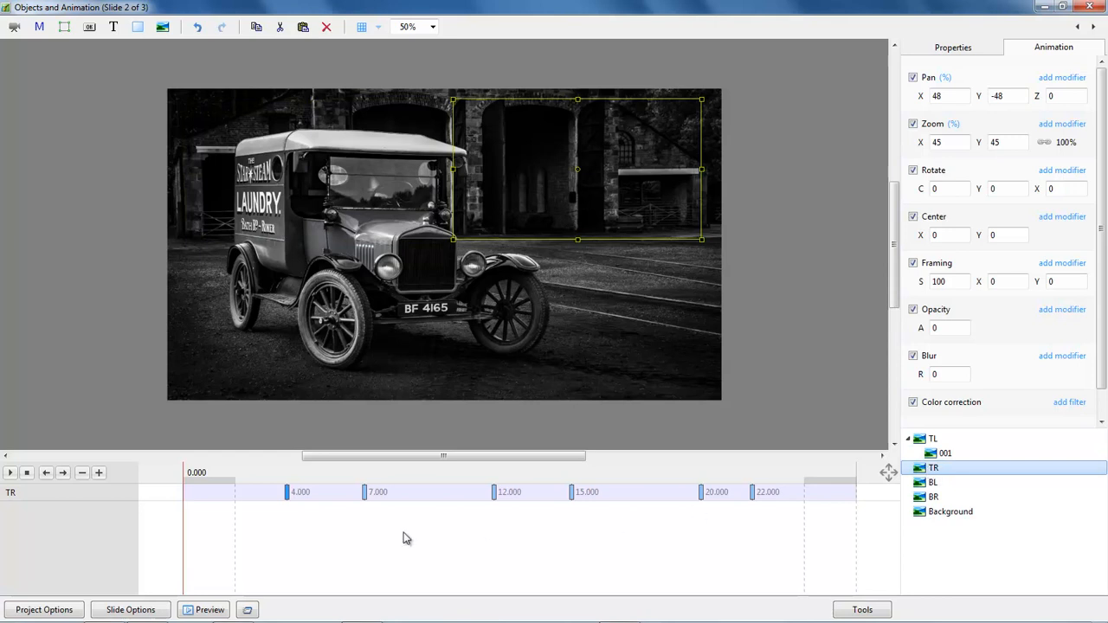
right_click(933, 471)
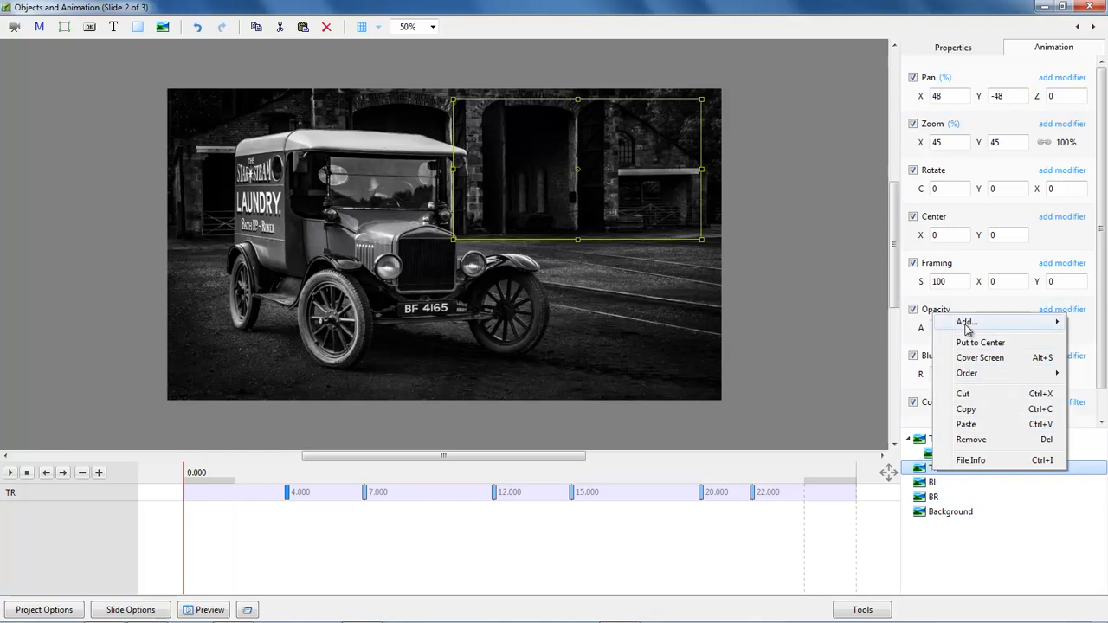
mouse_move(966, 324)
click(819, 321)
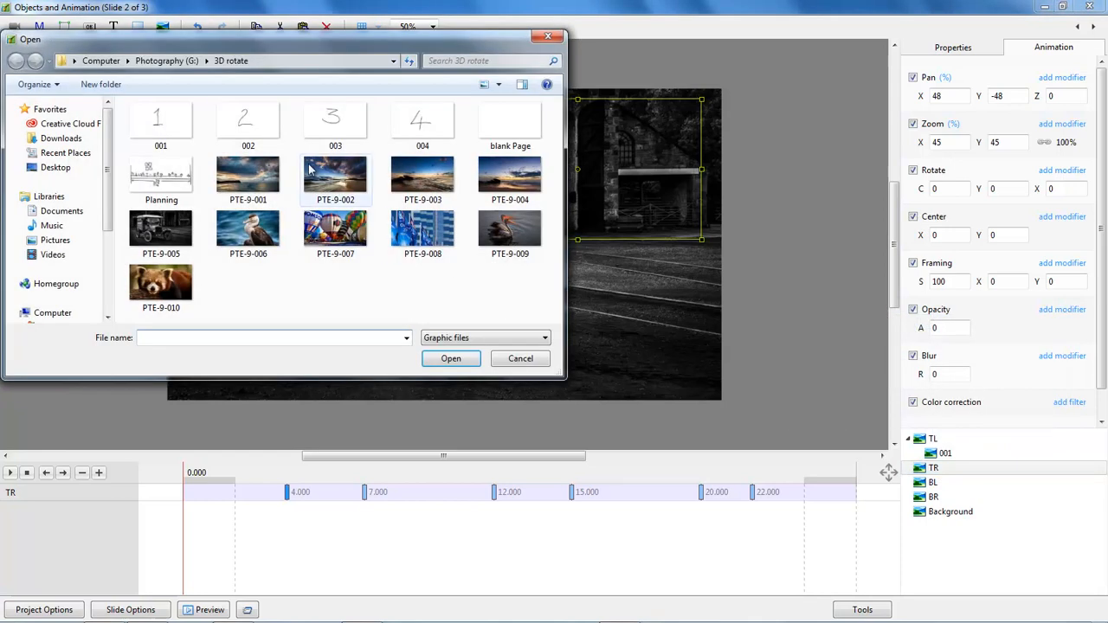
double_click(260, 128)
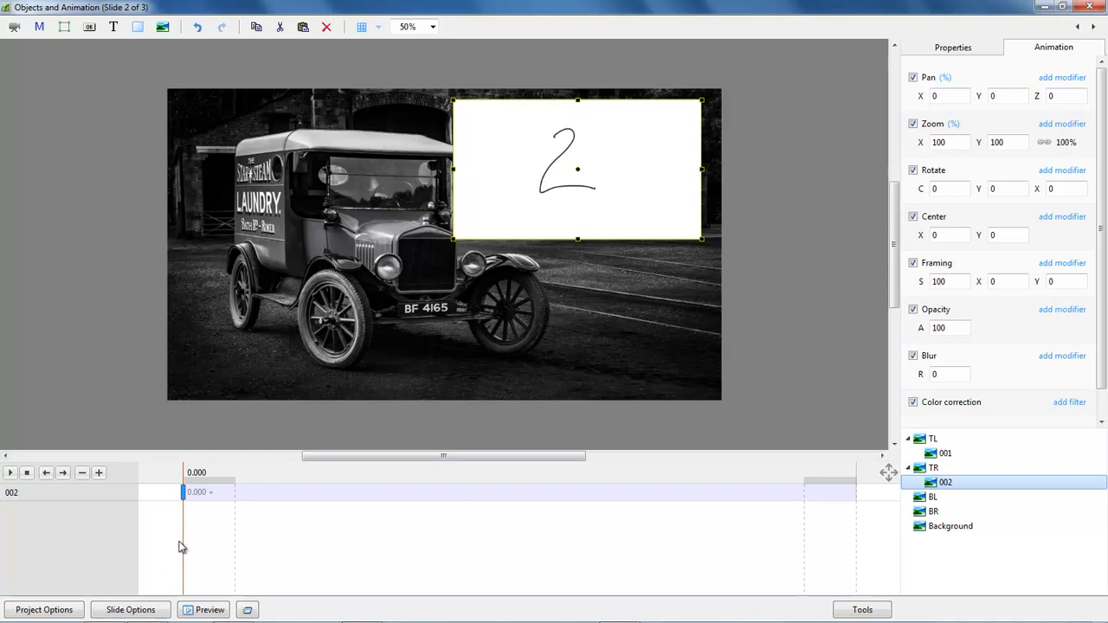
- Move the time position to about 15 seconds and set the Y rotation of child image 002 to 180
drag(185, 541, 575, 583)
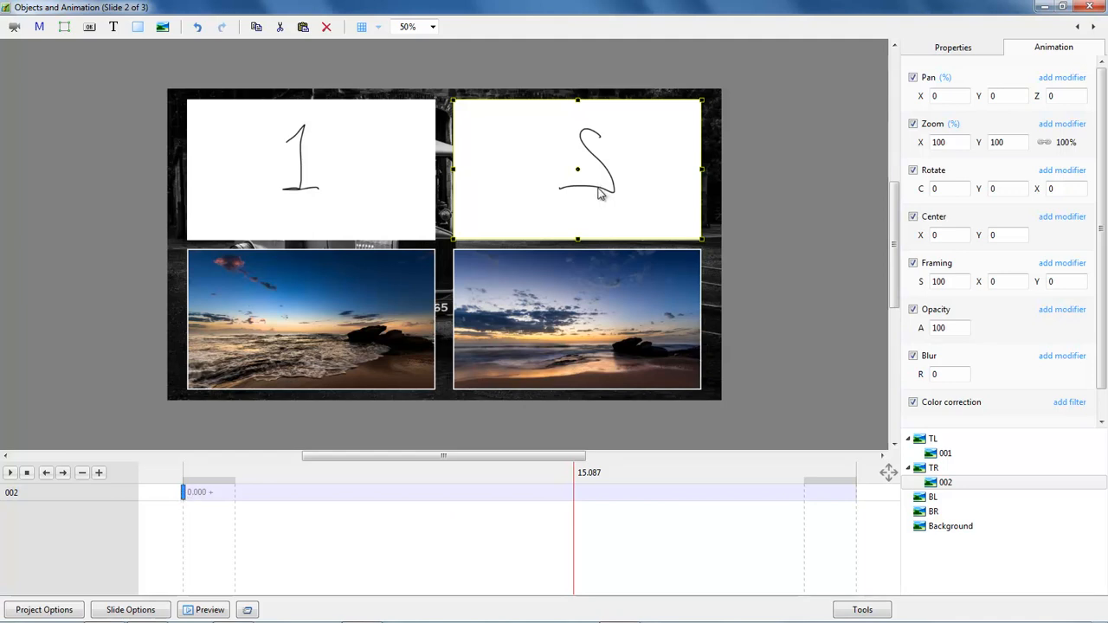
drag(979, 188, 1087, 205)
click(1007, 190)
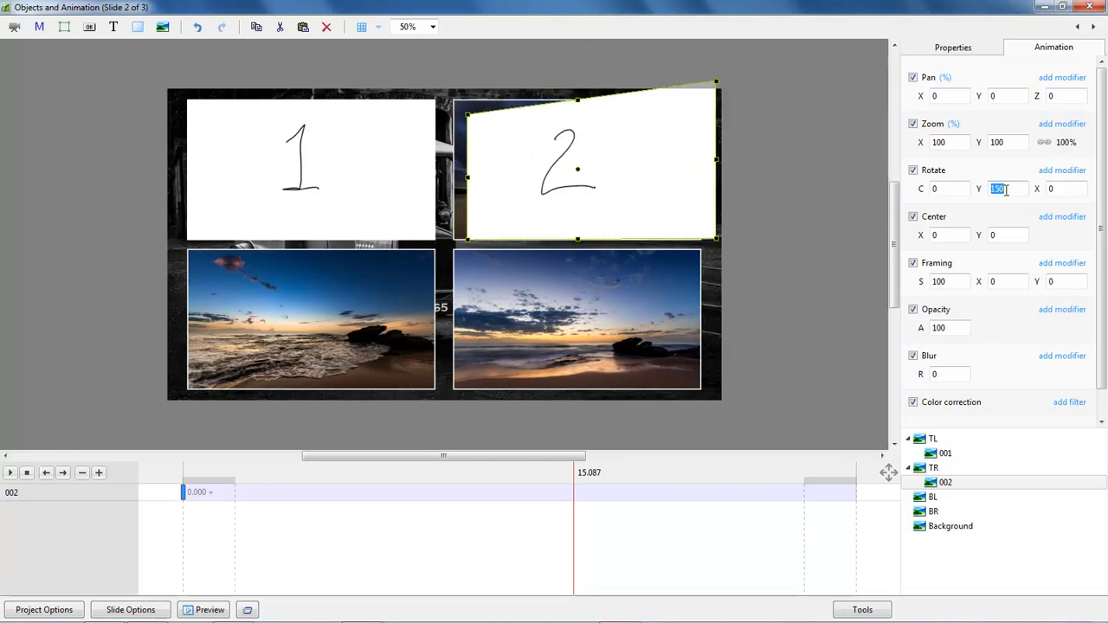
text(180)
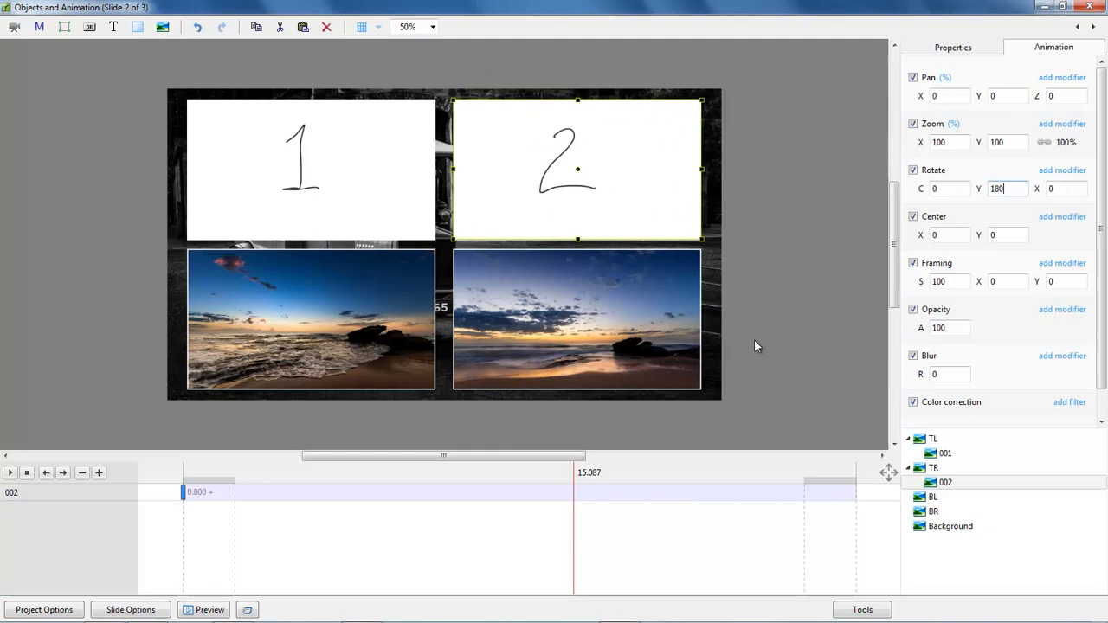
- Return to the 0-second key frame and turn off the back side display of image 002
click(183, 493)
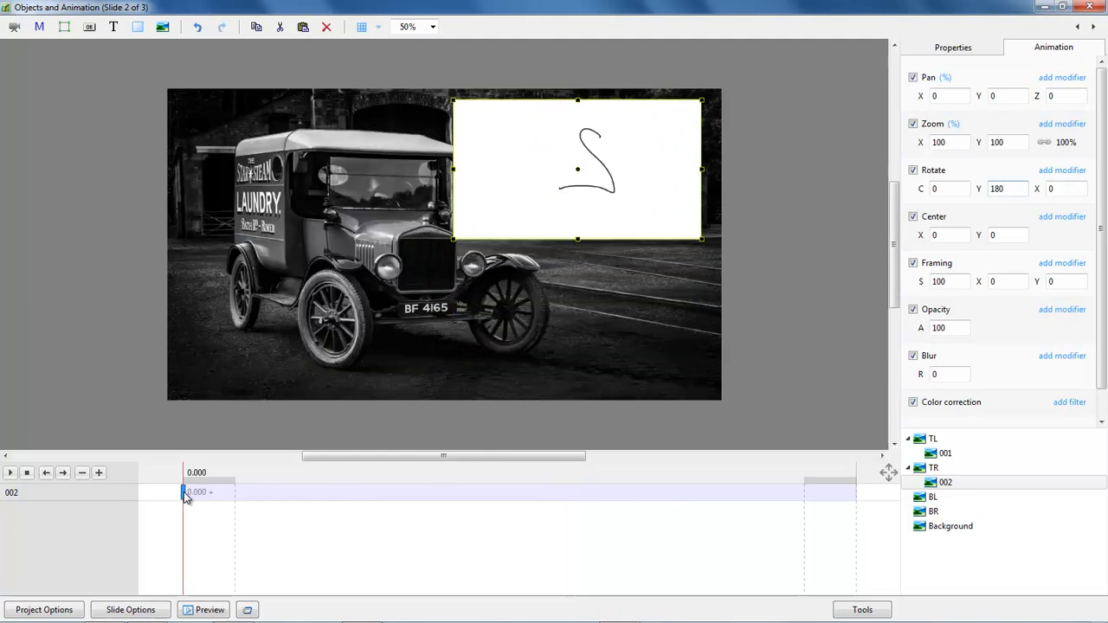
click(954, 50)
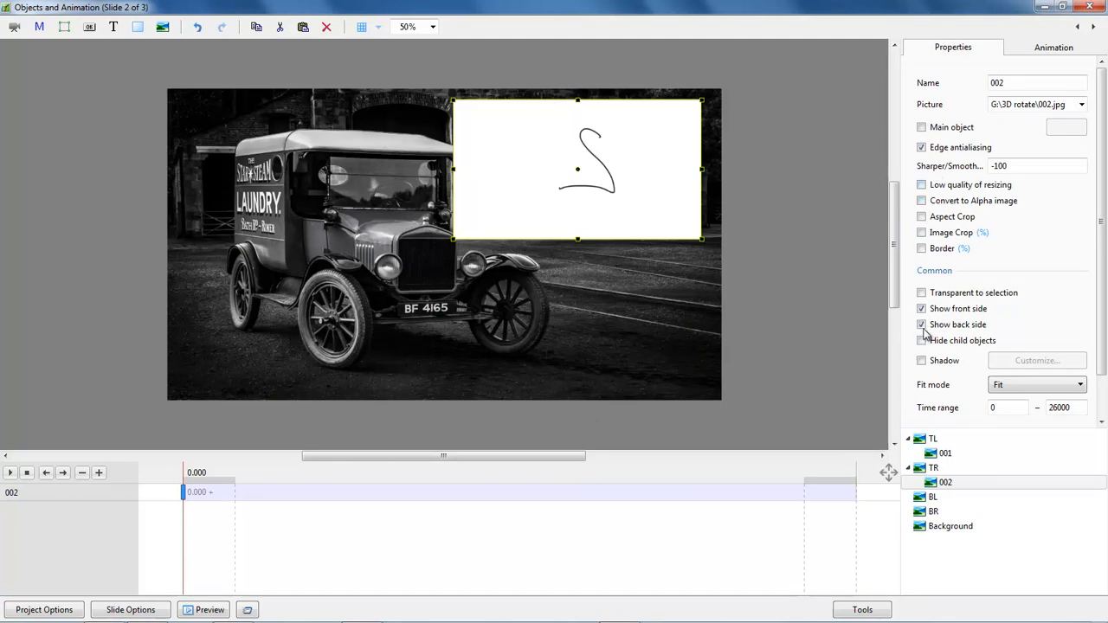
click(923, 325)
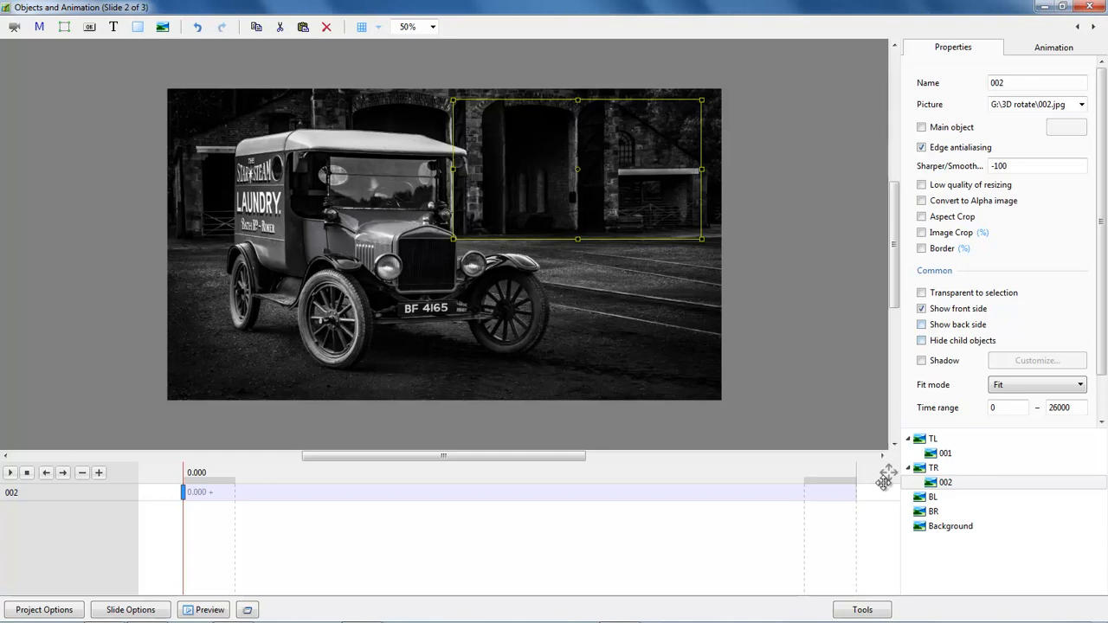
- Add the image 003 as a child object of BL
click(933, 499)
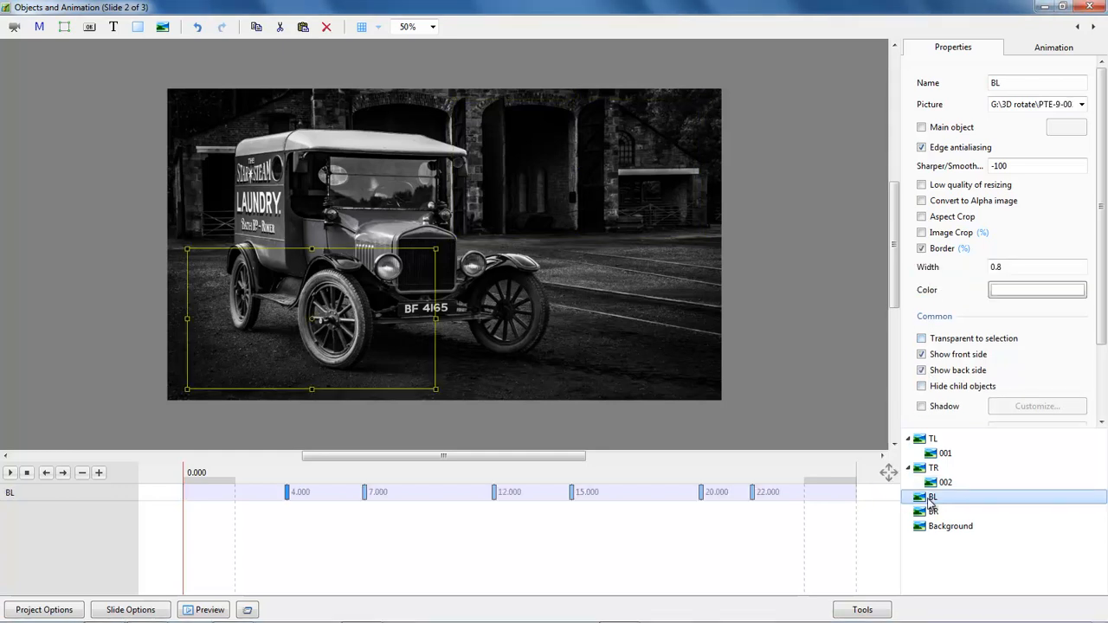
right_click(933, 500)
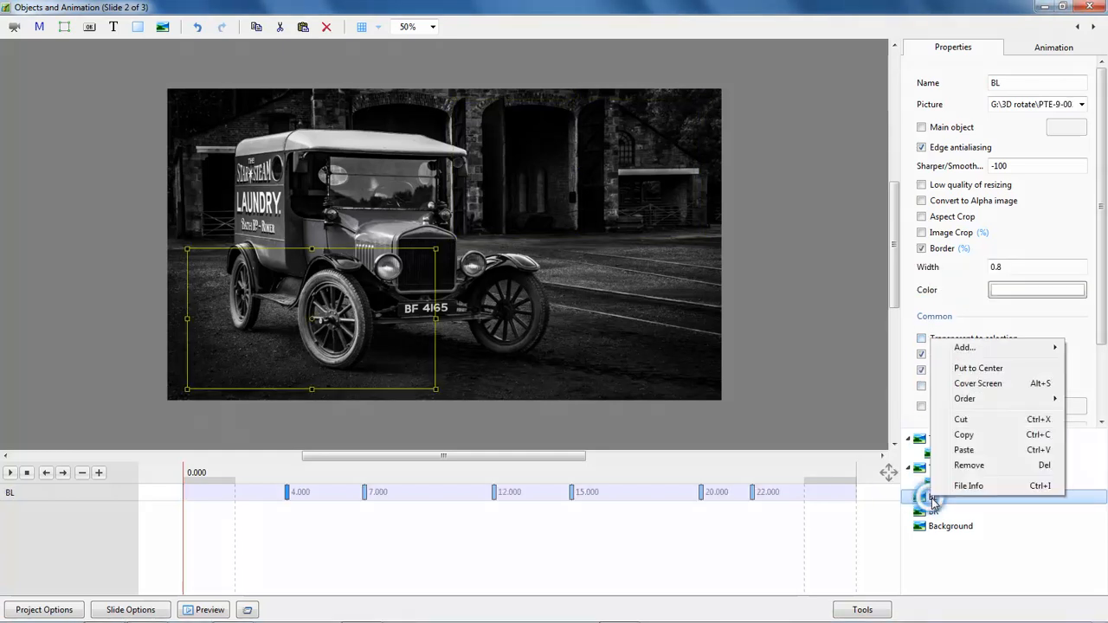
mouse_move(974, 349)
click(835, 347)
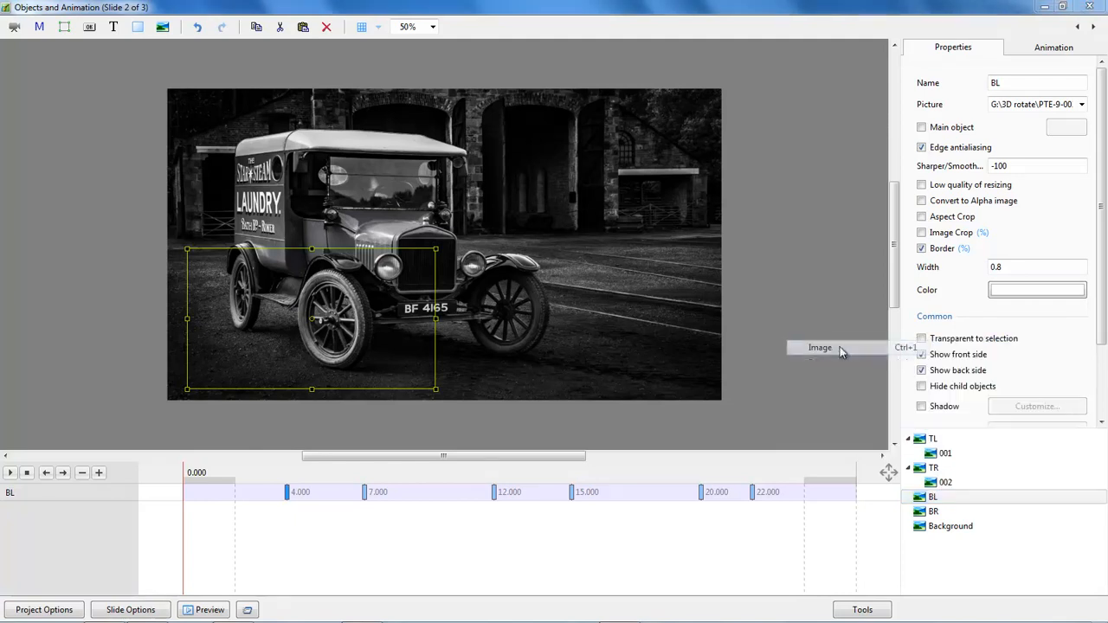
click(339, 120)
double_click(339, 120)
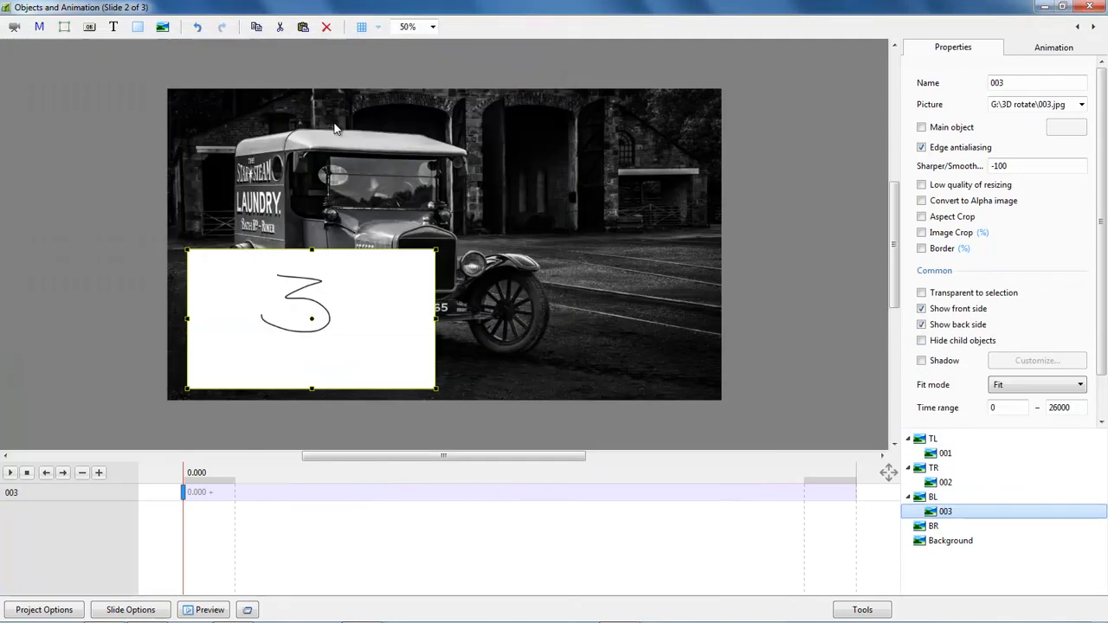
- Set the Y rotation of child image 003 to 180 and turn off its back side display
click(1049, 49)
click(997, 190)
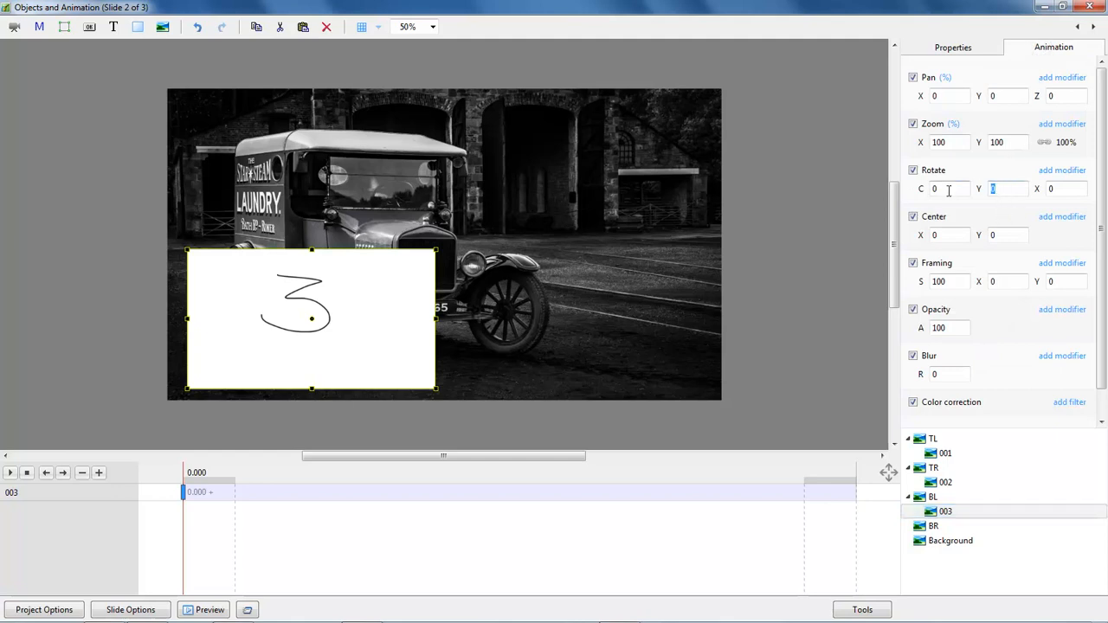
text(180)
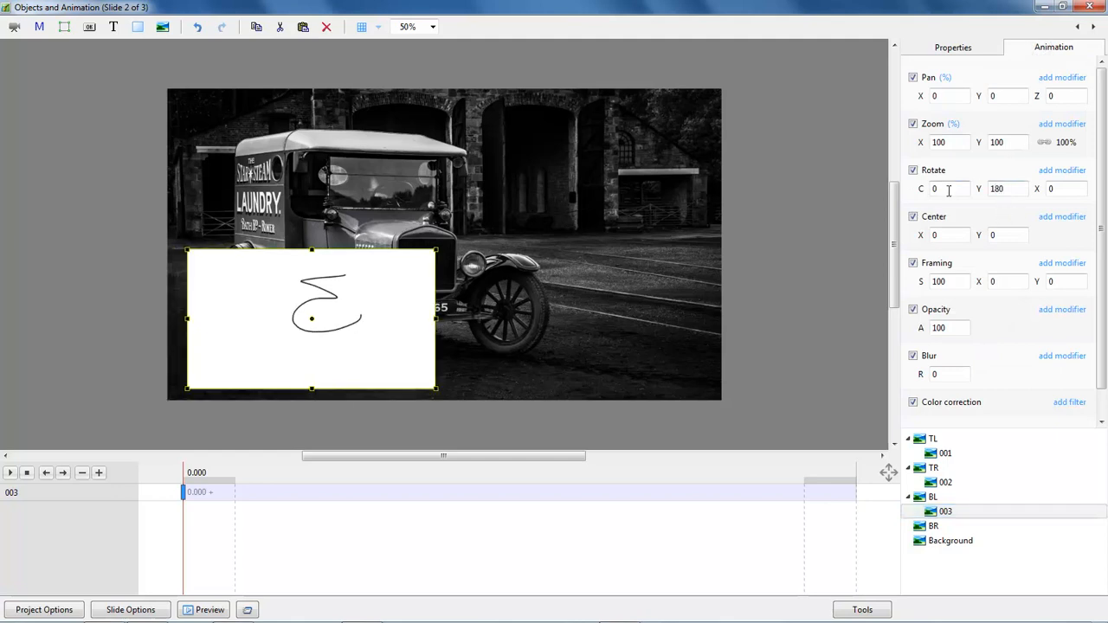
click(954, 48)
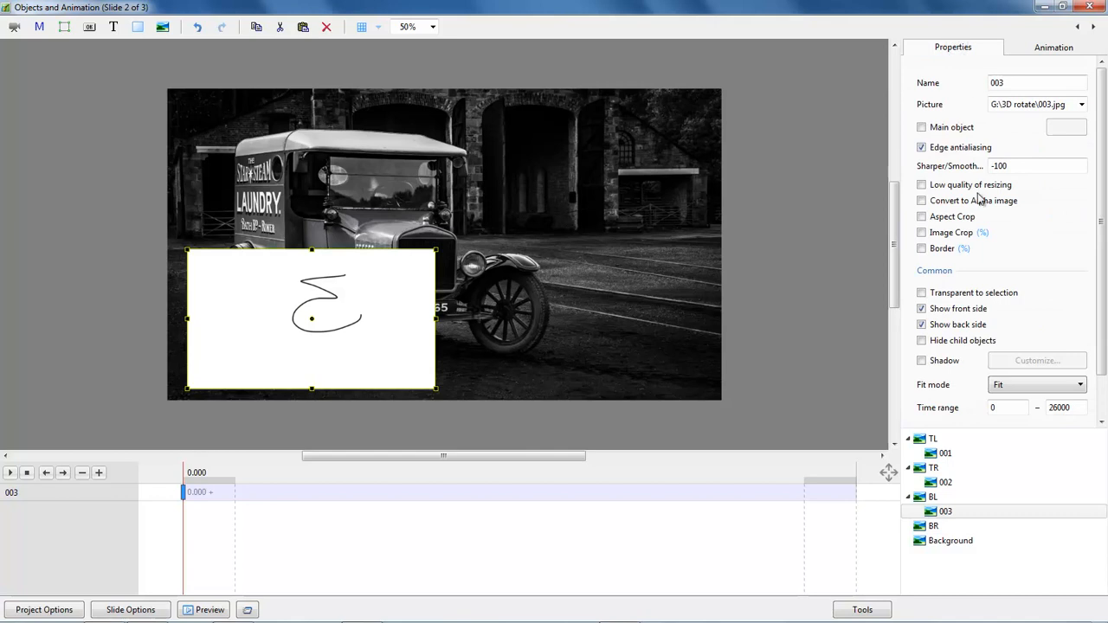
click(921, 325)
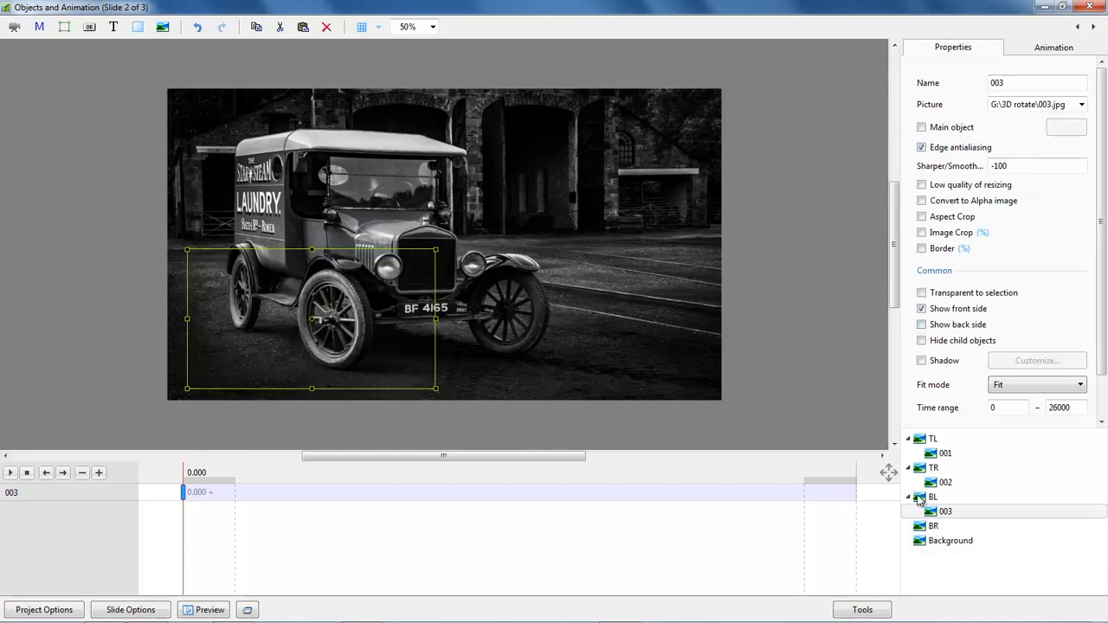
- Add the image 004 as a child object of BR
click(930, 529)
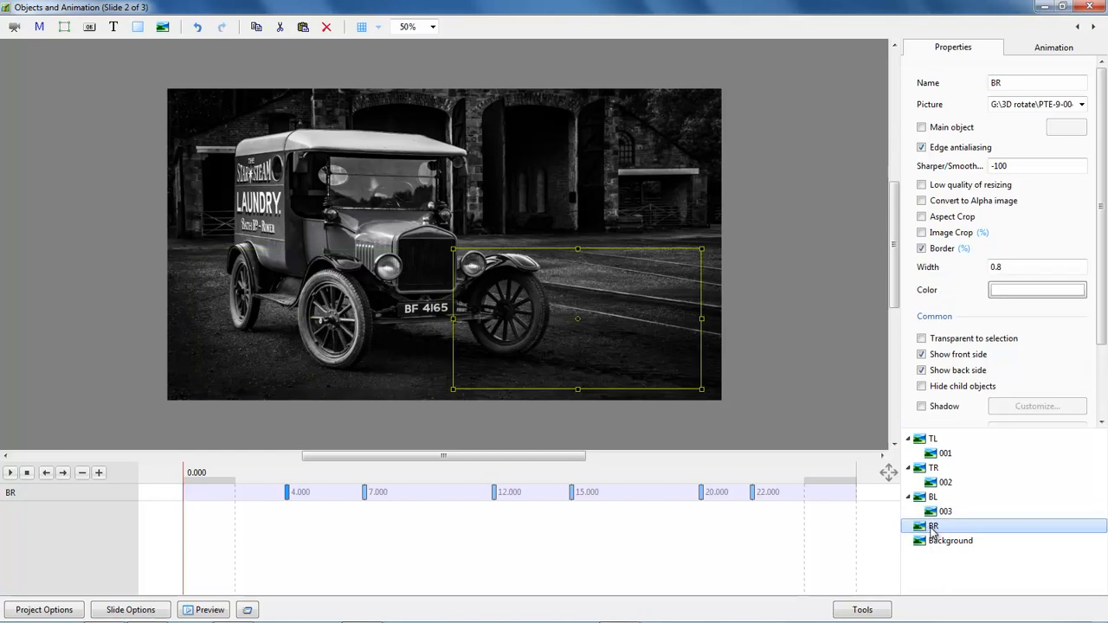
right_click(933, 529)
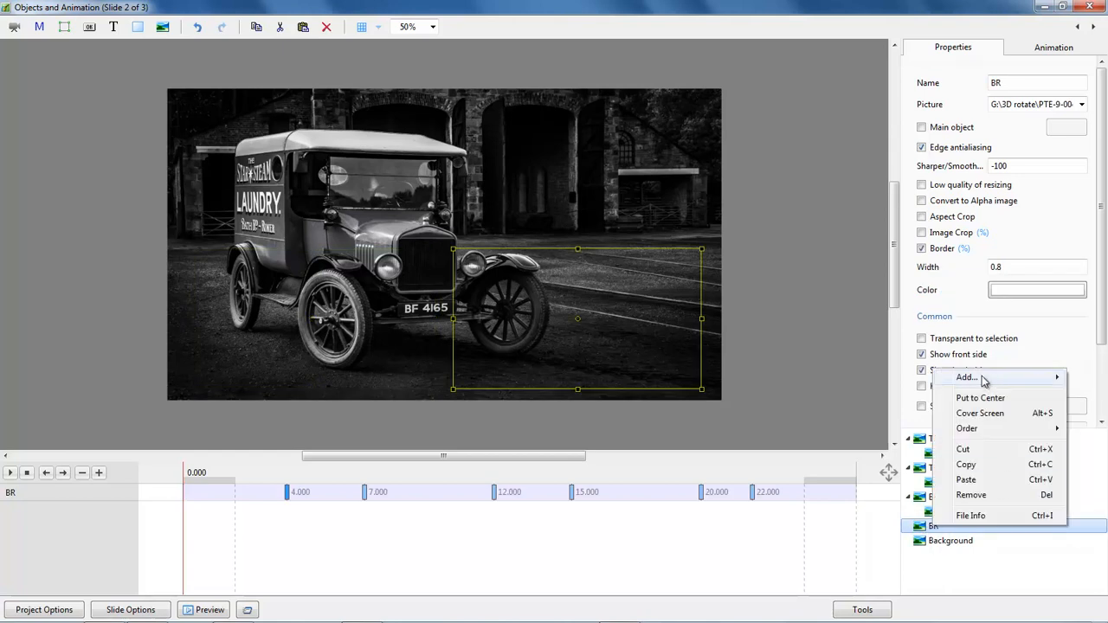
mouse_move(974, 381)
click(844, 379)
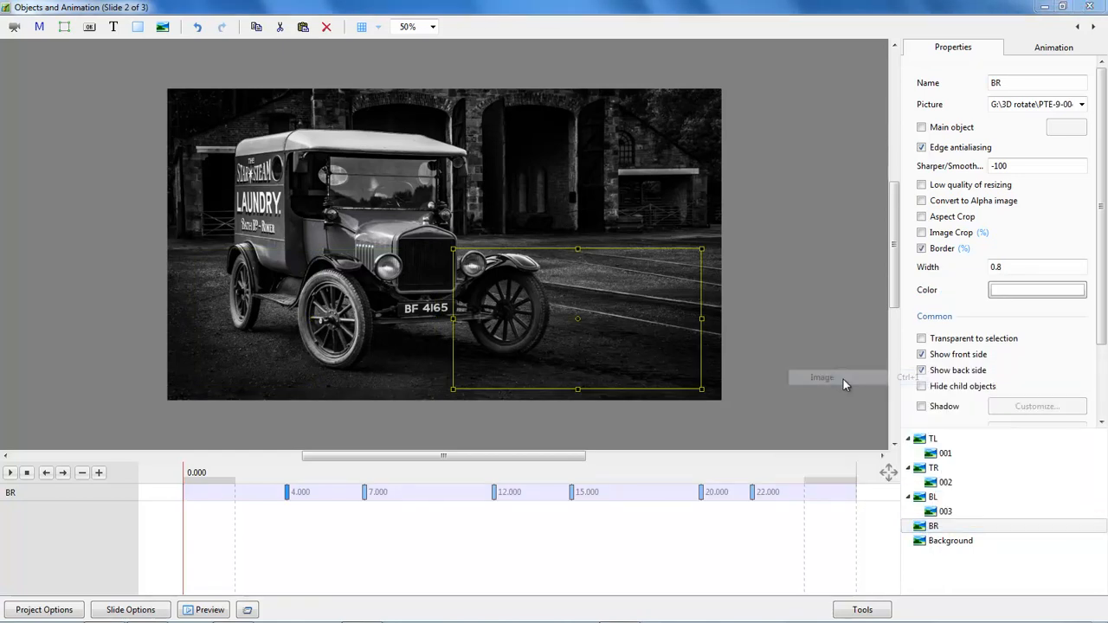
double_click(422, 121)
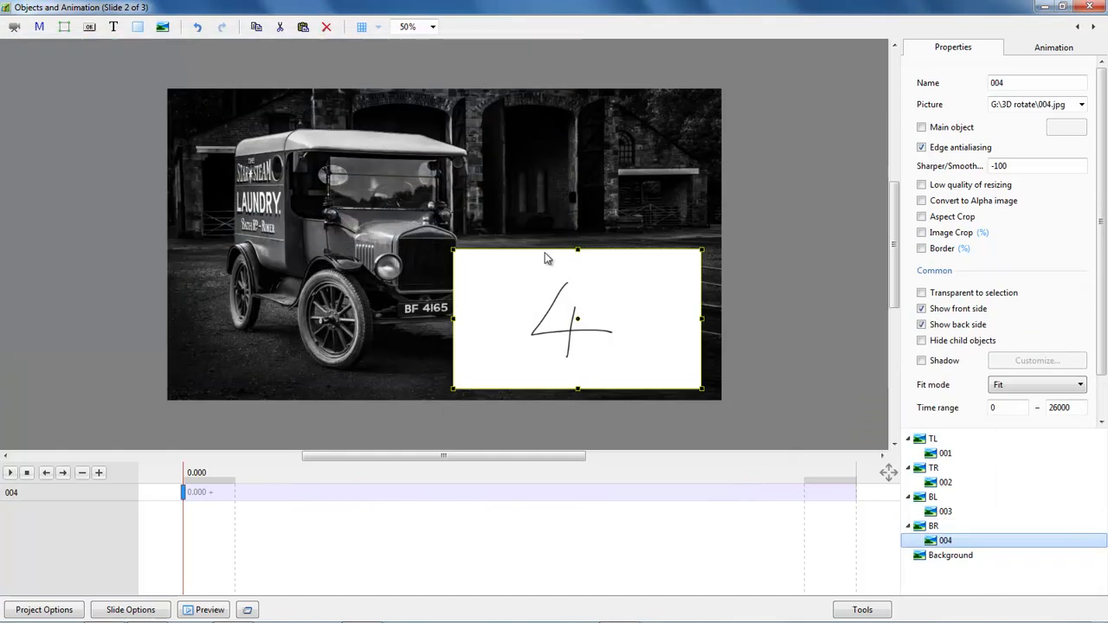
- Turn off the back side display of child image 004 and set its Y rotation to 180
click(922, 325)
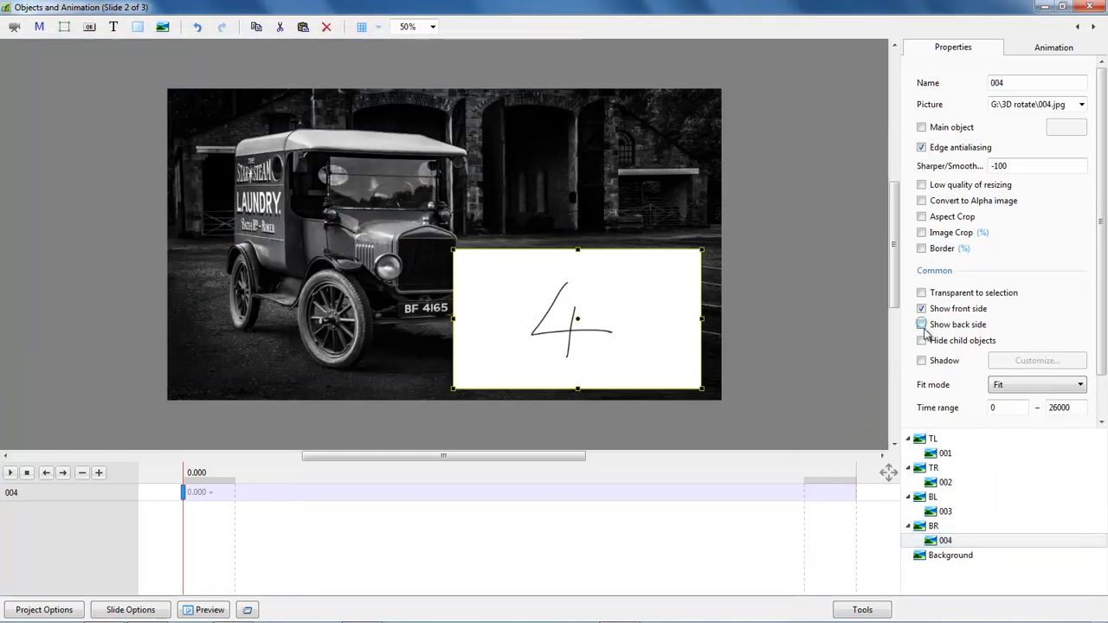
click(1049, 45)
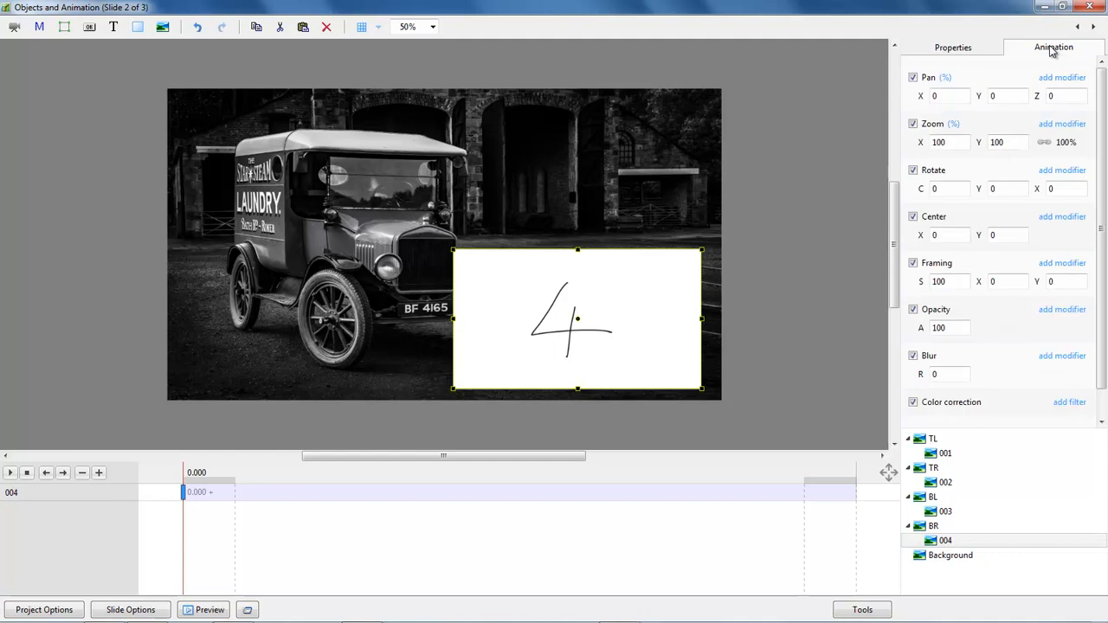
click(1003, 190)
text(180)
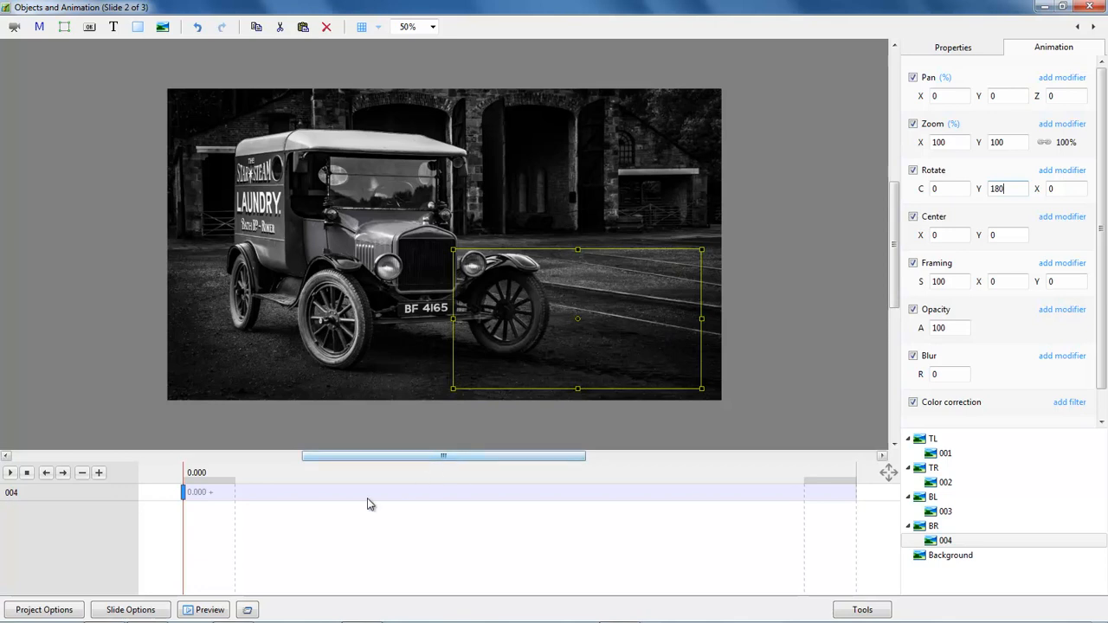
- Play the slide animation and the whole show, and inspect TL's settings at its 22-second key frame
click(10, 473)
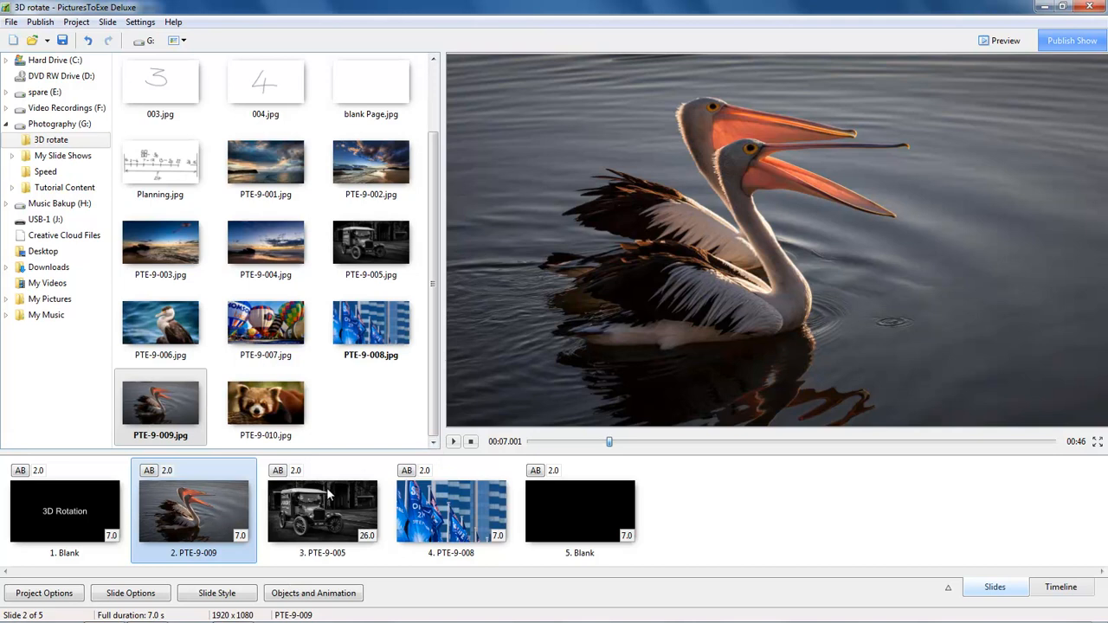
click(452, 442)
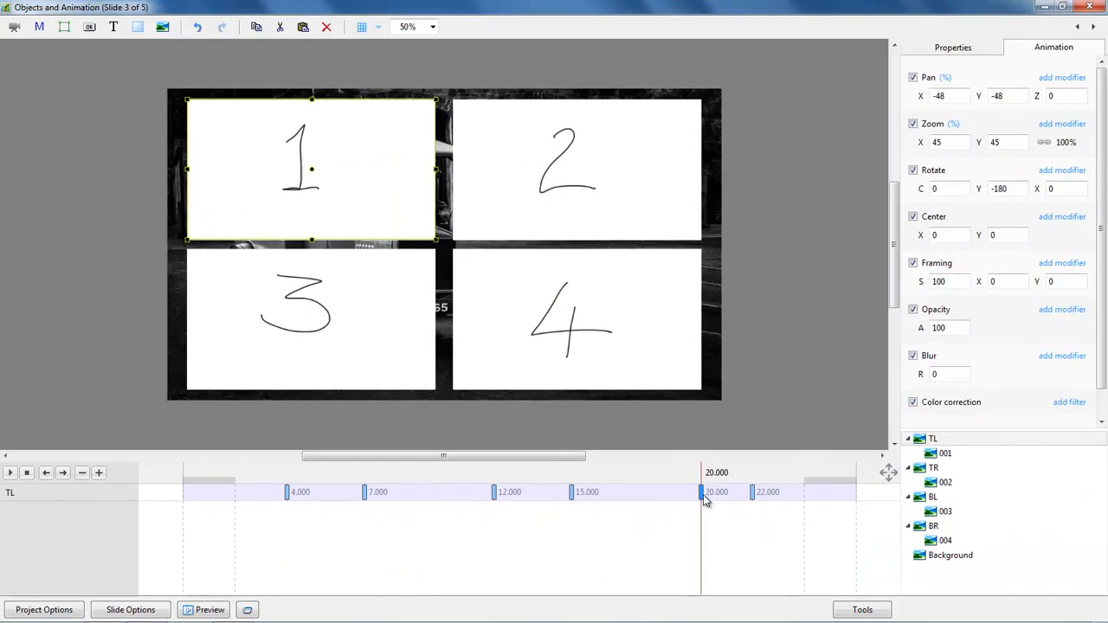
click(752, 493)
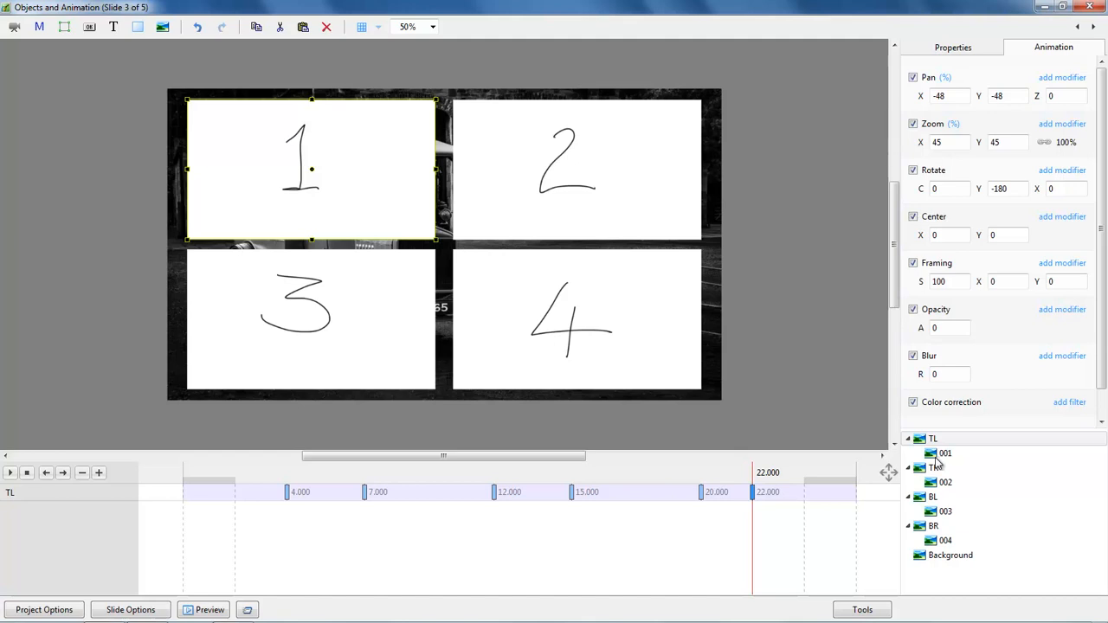
- Show the timelines of child images 001 to 004 together and add two key frames to 001 at about 20.6 and 21.5 seconds
click(943, 454)
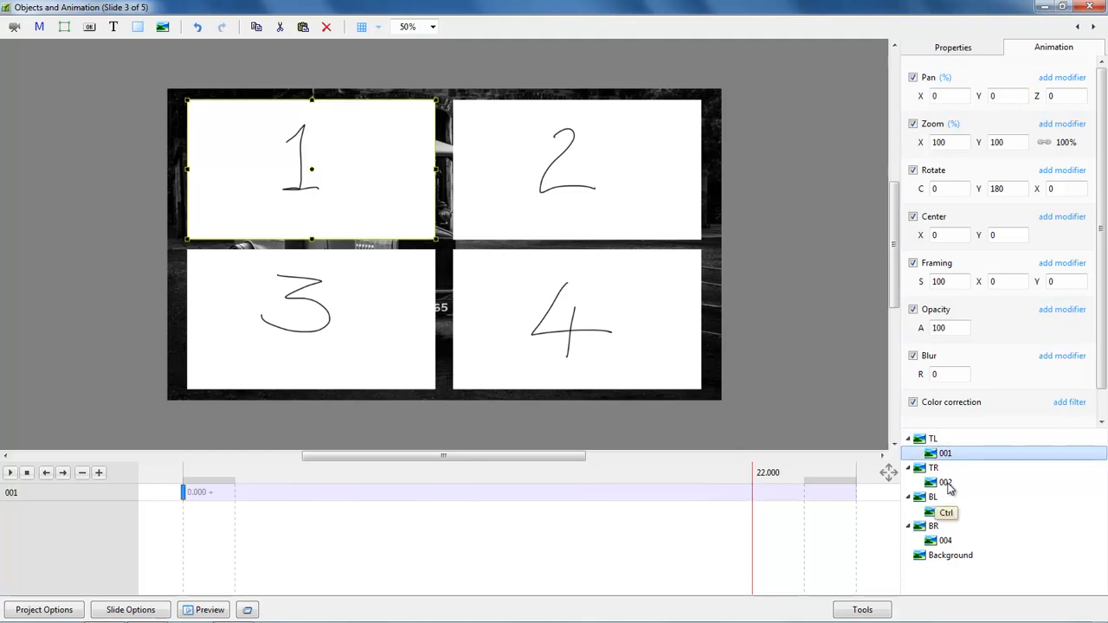
ctrl+click(946, 483)
ctrl+click(946, 512)
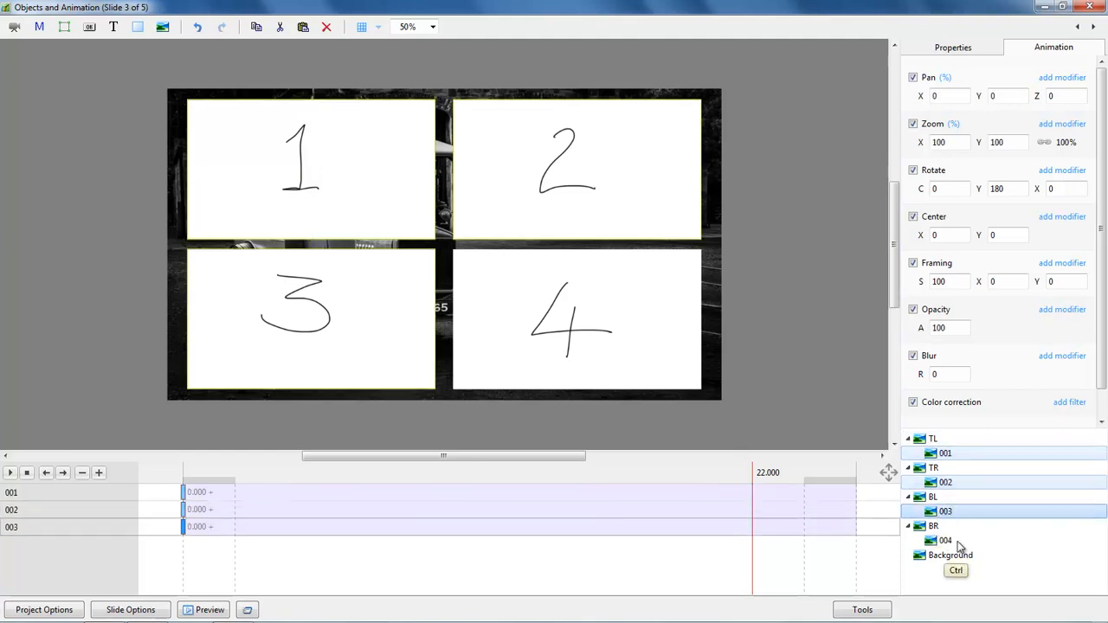
ctrl+click(946, 540)
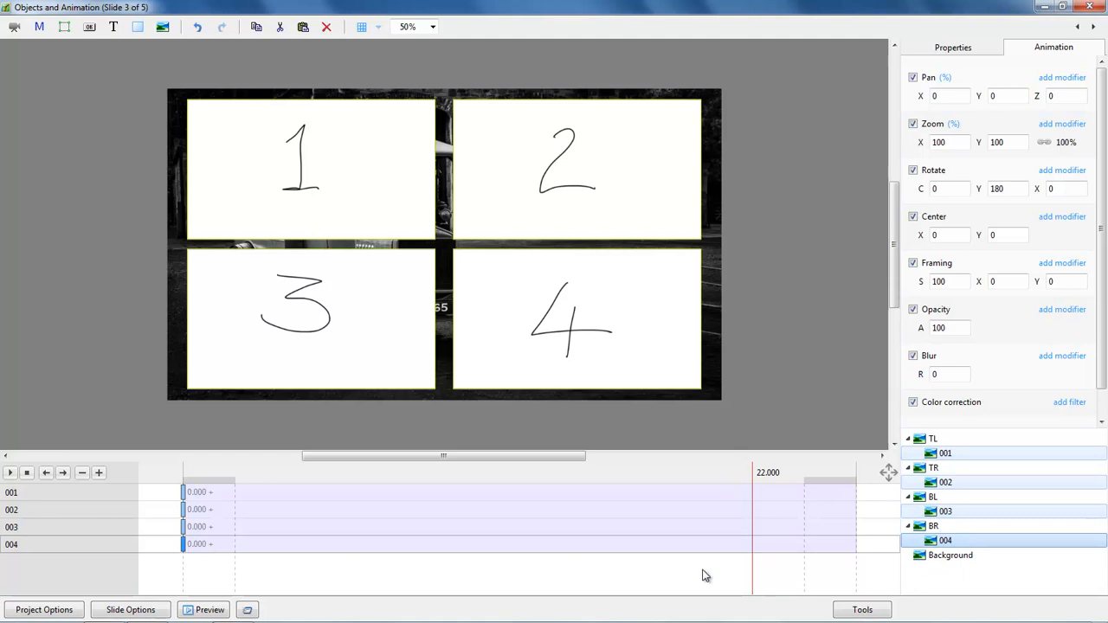
click(716, 493)
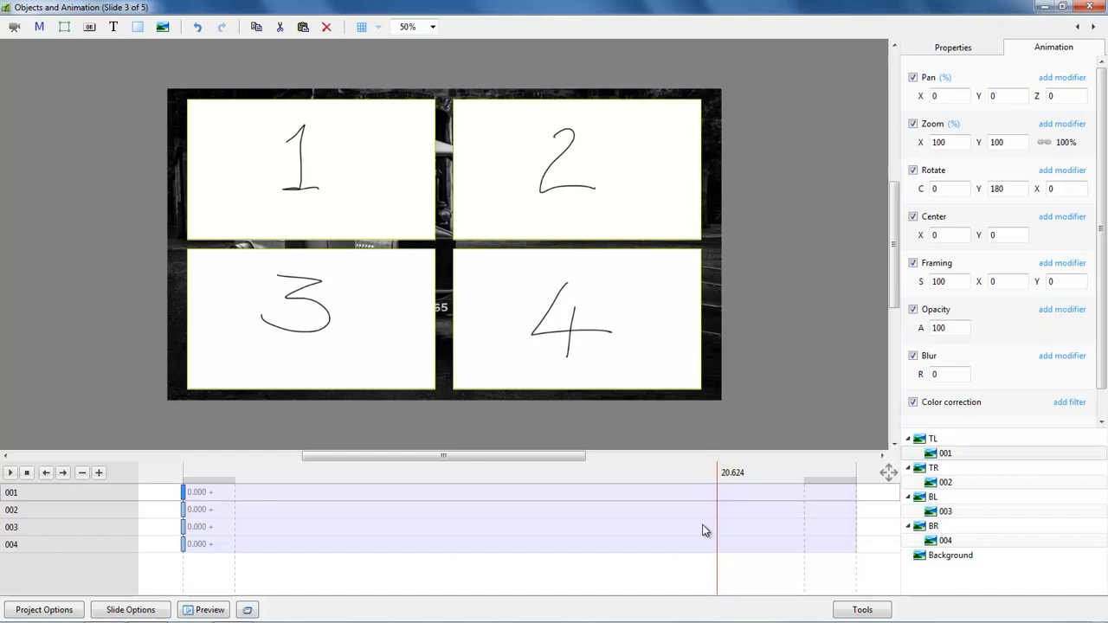
key(Insert)
key(Insert)
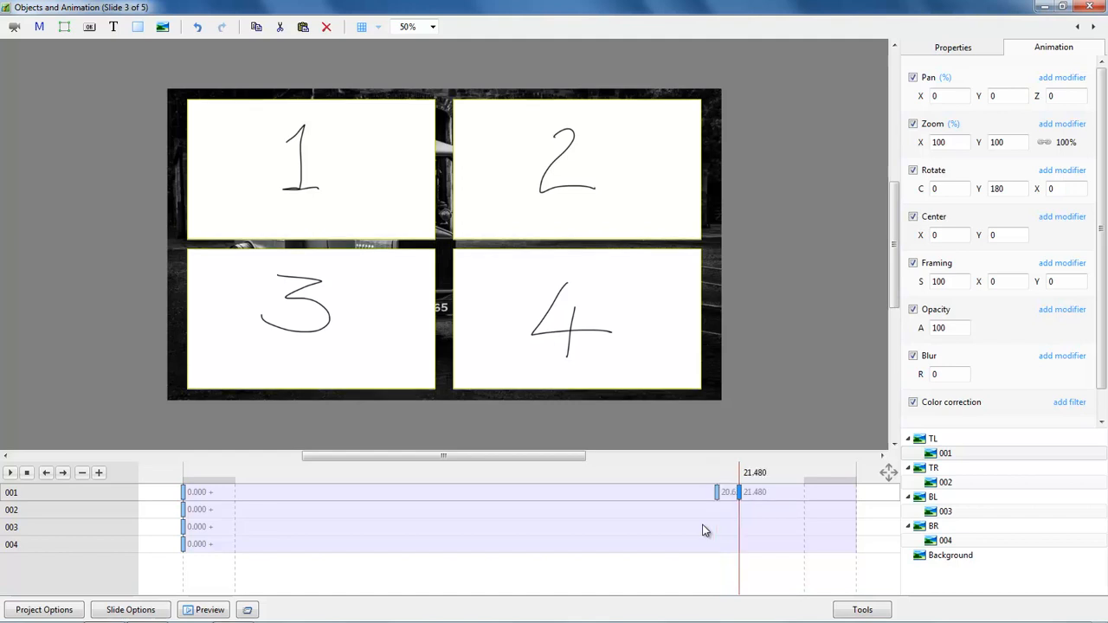
- Add two key frames each to child images 002, 003 and 004, at about 20.7 and 21.6 seconds
click(719, 513)
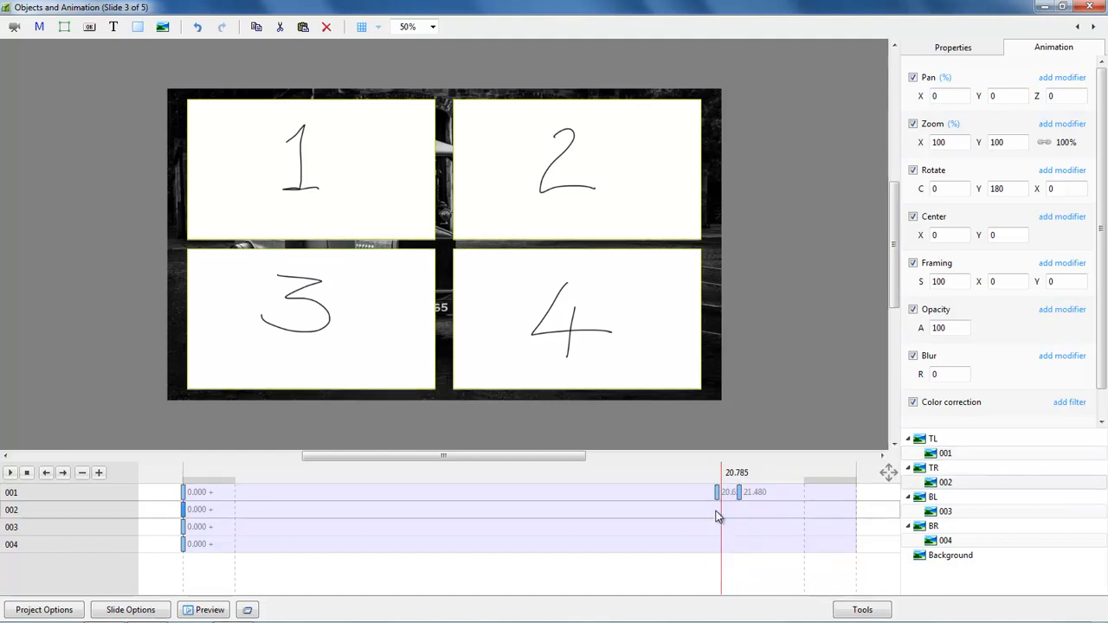
key(Insert)
key(Insert)
click(716, 525)
key(Insert)
key(Insert)
click(719, 546)
key(Insert)
key(Insert)
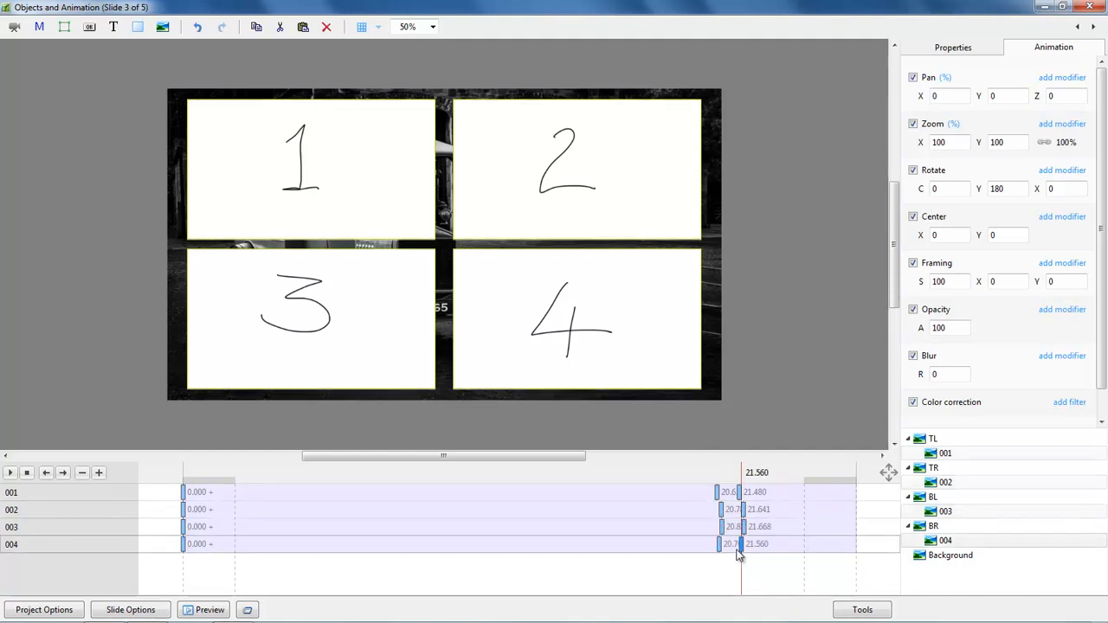
- Set the time of the first new key frame of all four child images to 20000
click(717, 494)
ctrl+click(724, 511)
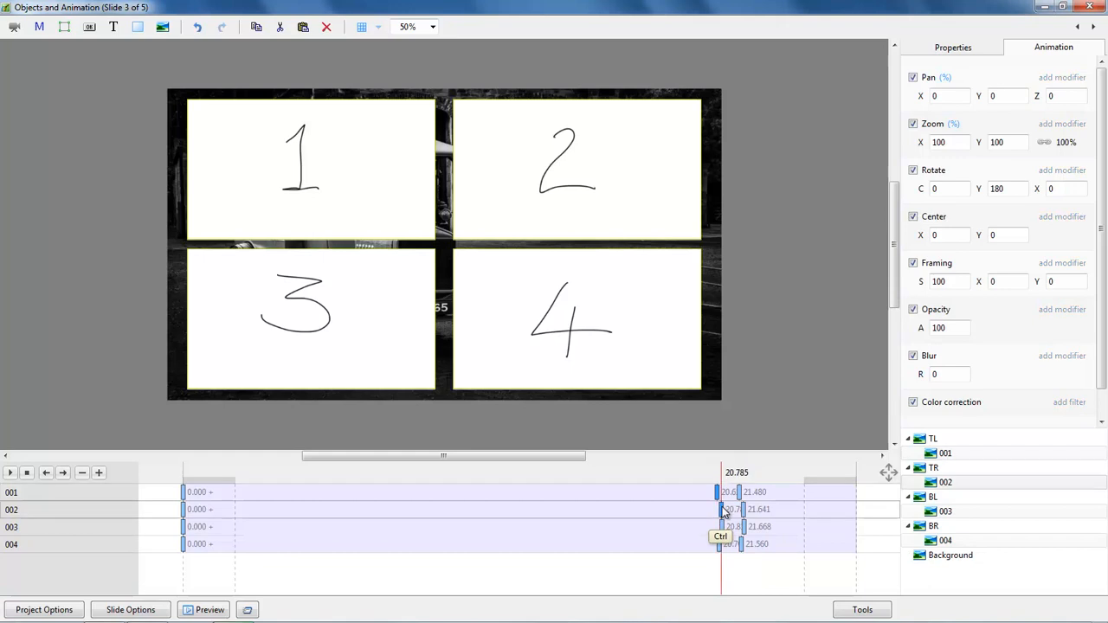
ctrl+click(722, 528)
ctrl+click(719, 546)
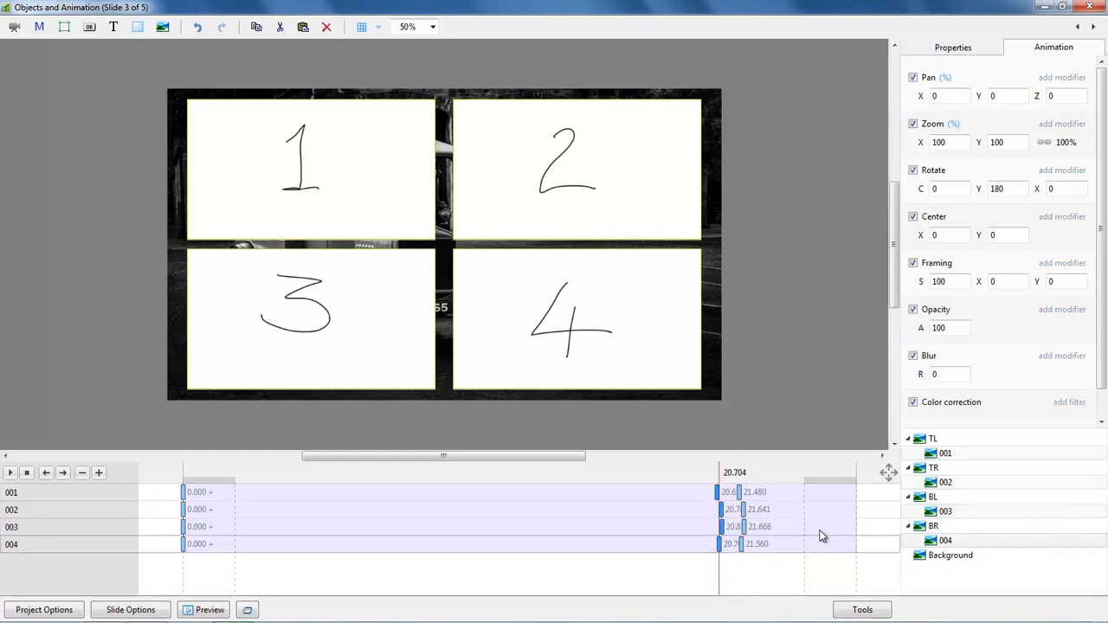
click(1102, 423)
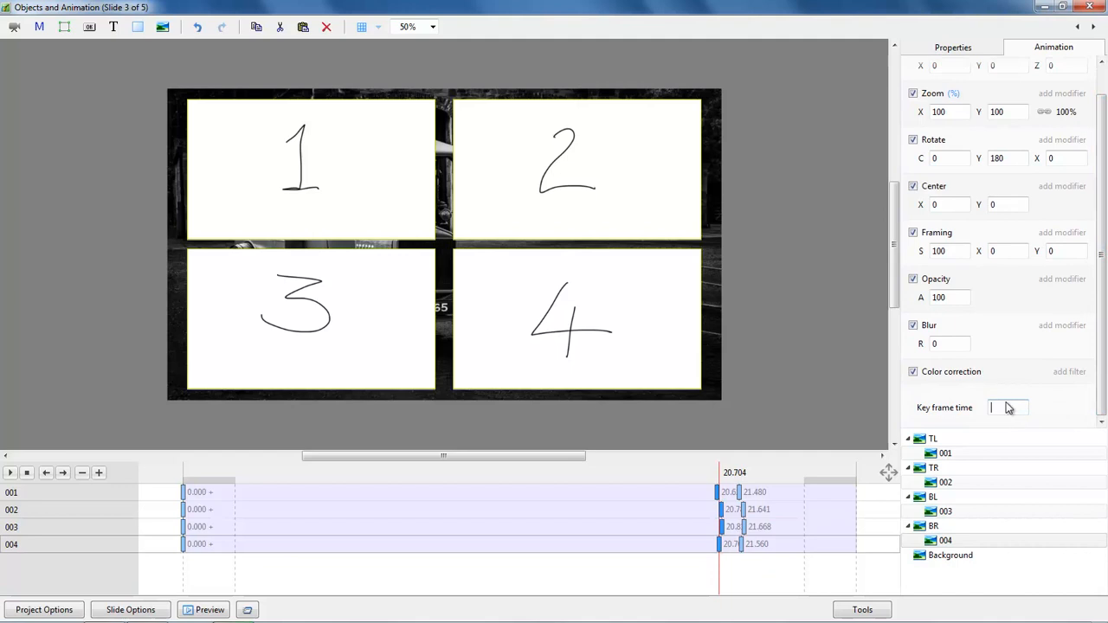
text(20000)
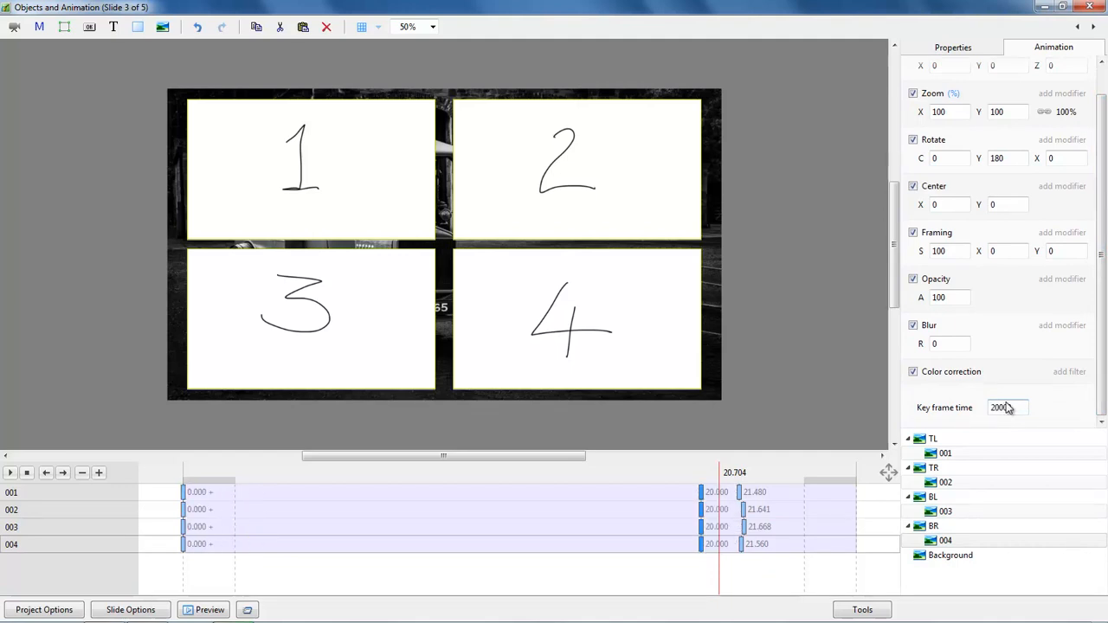
- Set the time of the last key frame of all four child images to 22000
click(739, 493)
ctrl+click(744, 509)
ctrl+click(744, 527)
ctrl+click(741, 545)
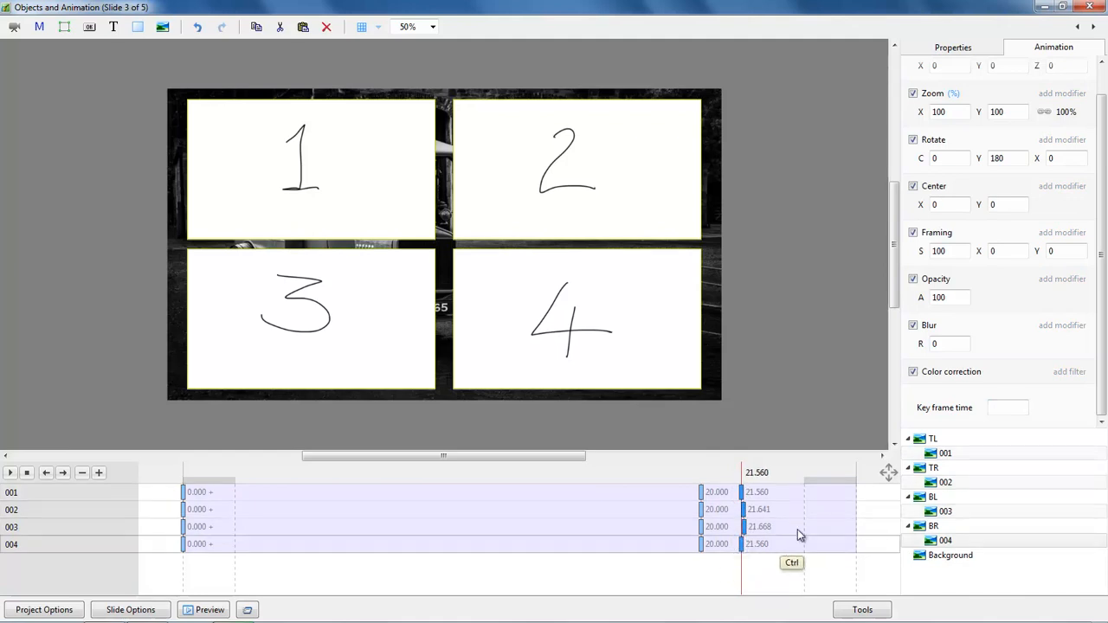
click(997, 409)
text(22000)
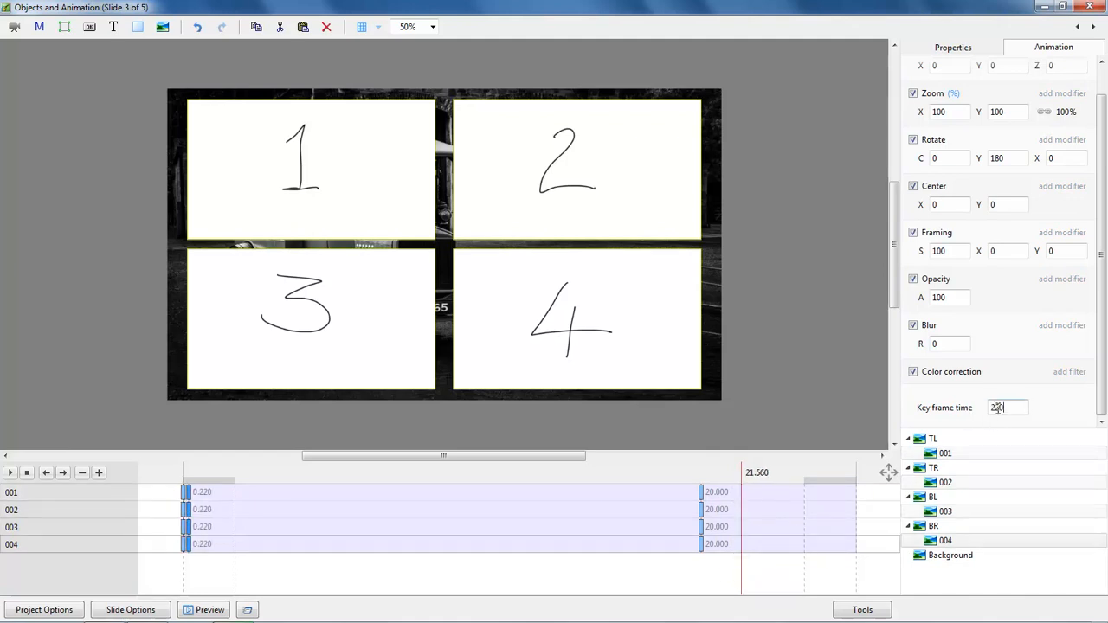
key(Return)
- Set the opacity of all four child images to 0 at their 22-second key frames
click(702, 493)
ctrl+click(702, 510)
ctrl+click(702, 527)
ctrl+click(702, 545)
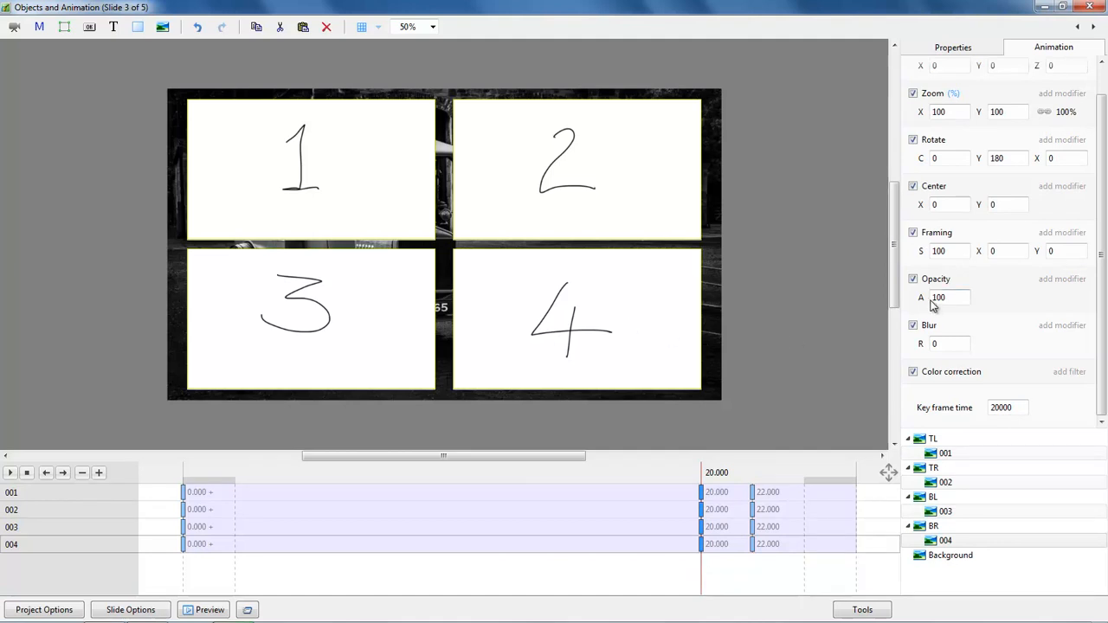
ctrl+click(753, 491)
ctrl+click(752, 509)
ctrl+click(752, 527)
ctrl+click(752, 544)
drag(922, 299, 815, 298)
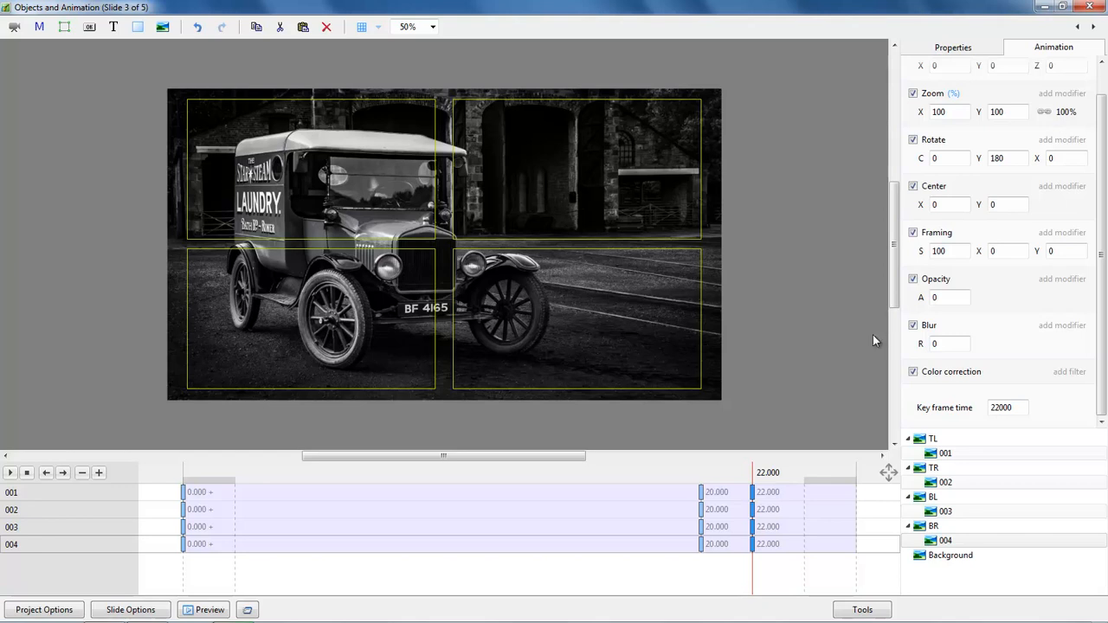
- Play the slide animation from the 0-second key frame to check the fade-out
click(184, 492)
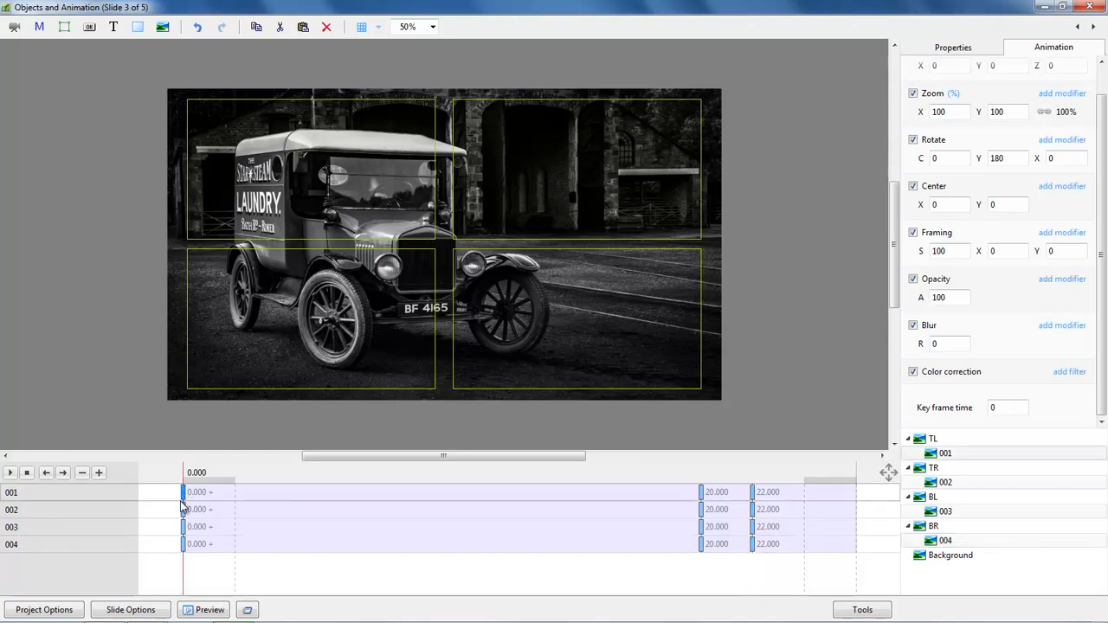
click(10, 472)
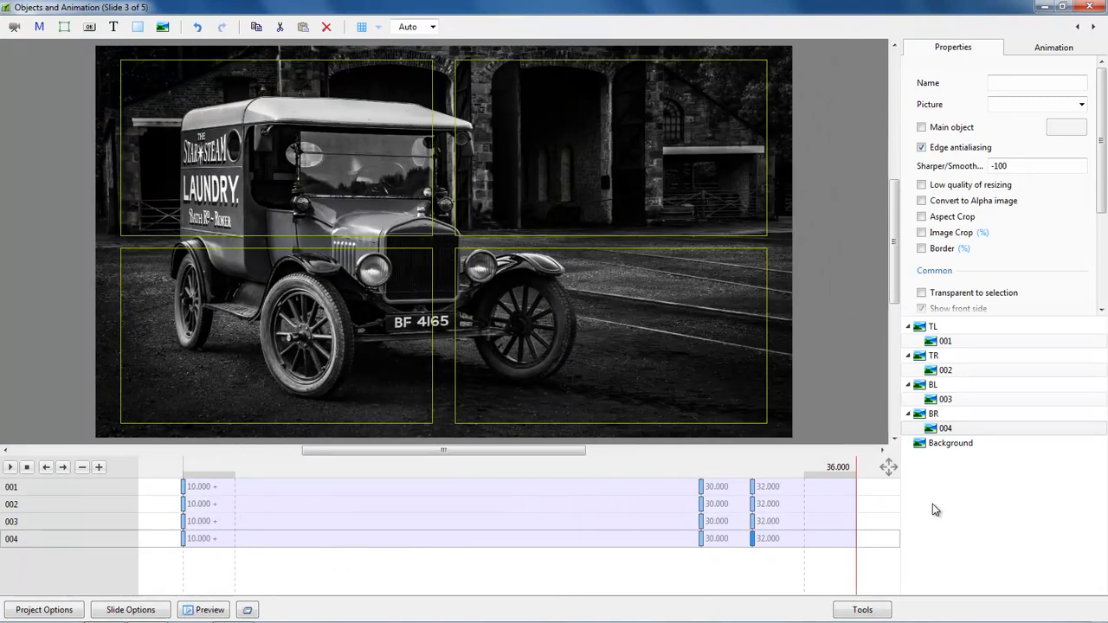
- Replace the picture of child image 001 with PTE-9-006 and that of 002 with PTE-9-007
click(945, 342)
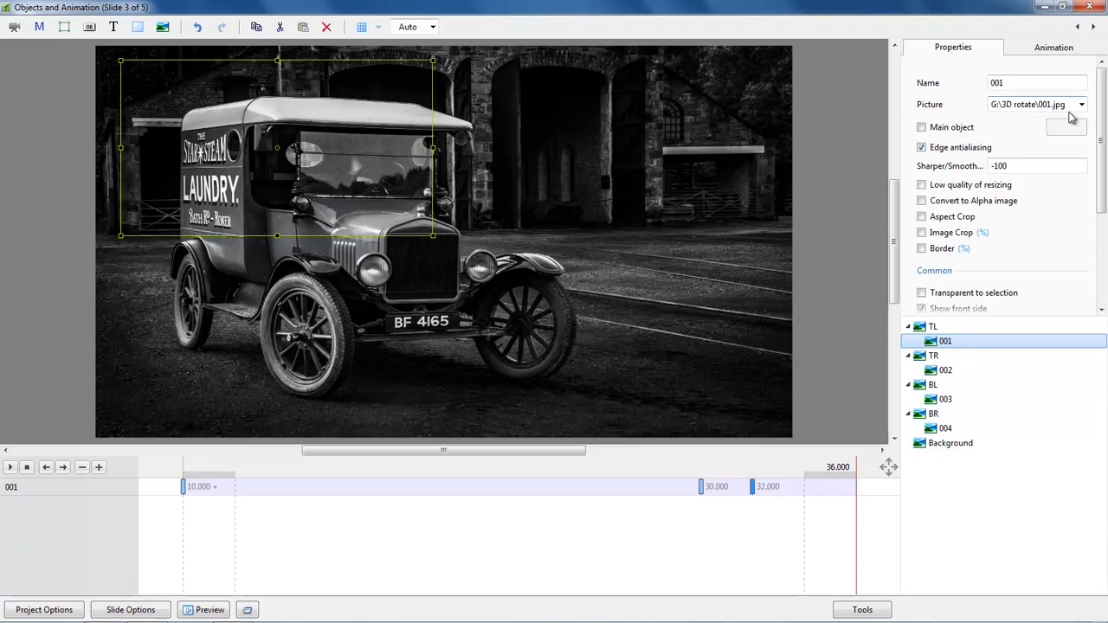
click(1082, 105)
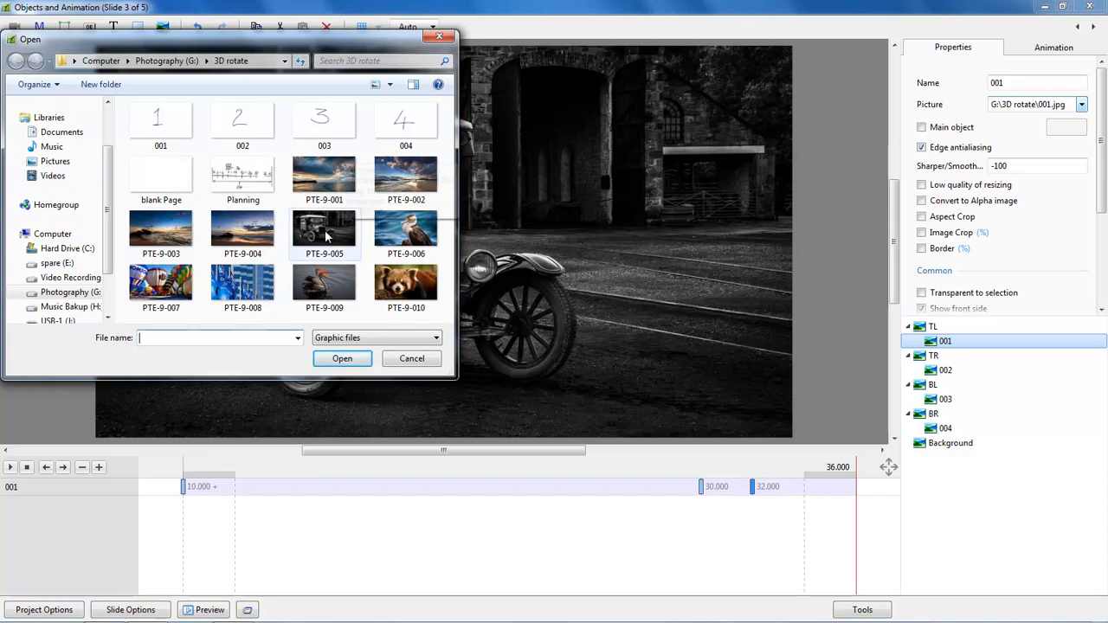
double_click(407, 232)
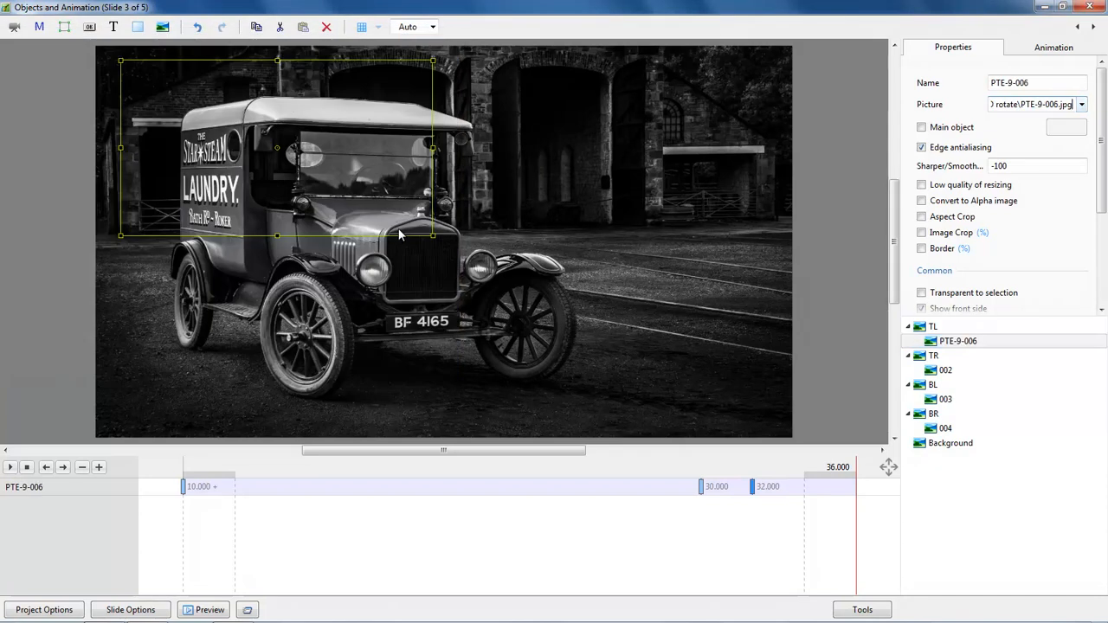
click(944, 370)
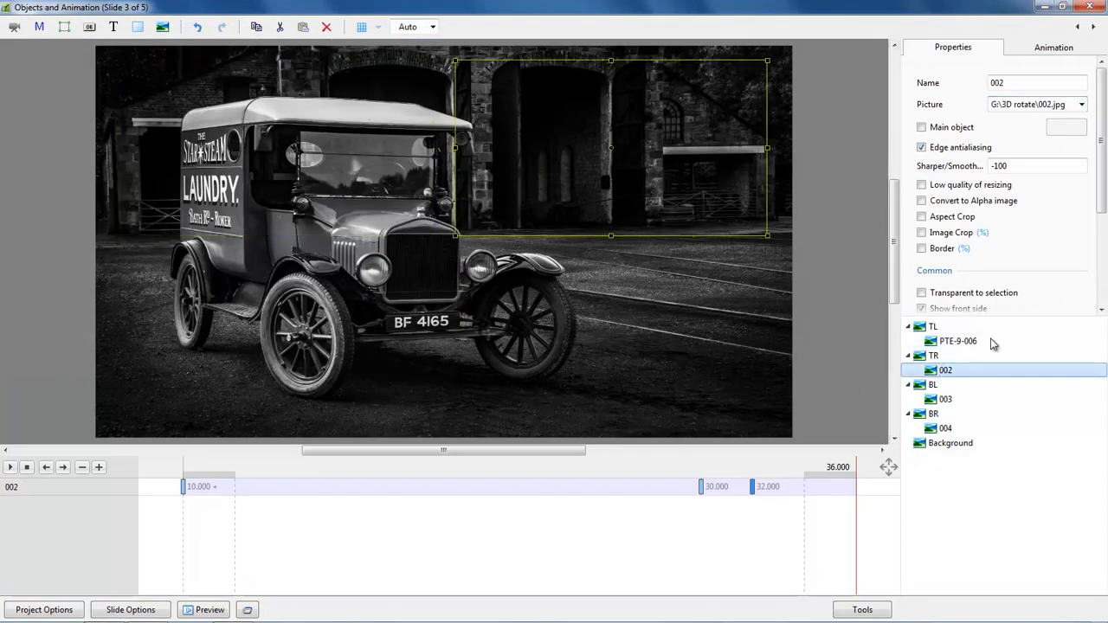
click(1083, 105)
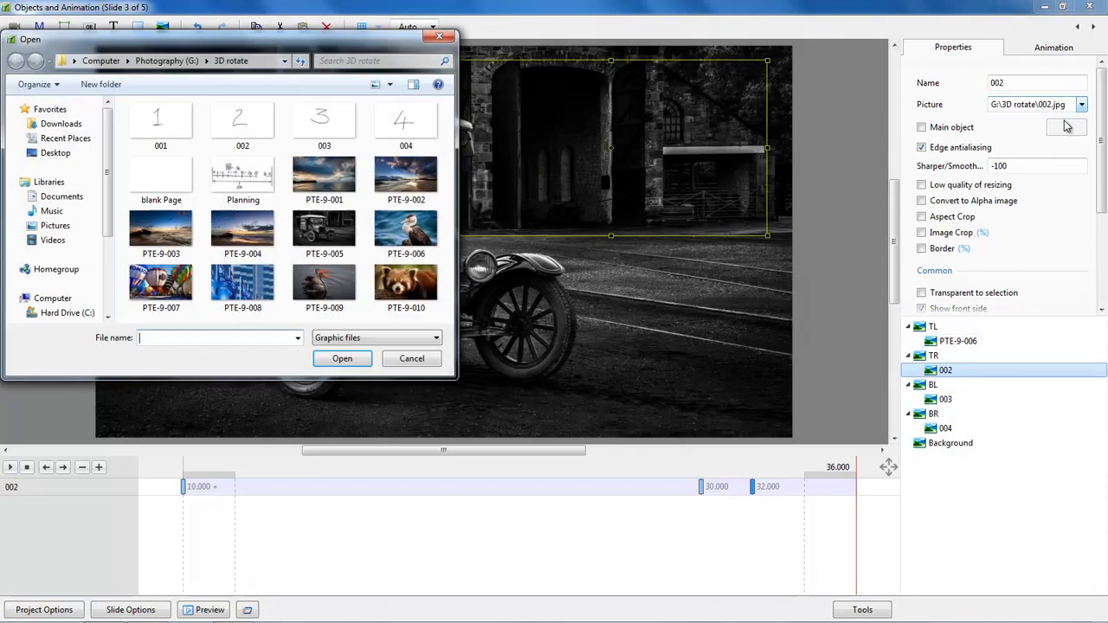
double_click(151, 288)
- Replace the picture of child image 003 with PTE-9-008 and that of 004 with PTE-9-010
click(945, 400)
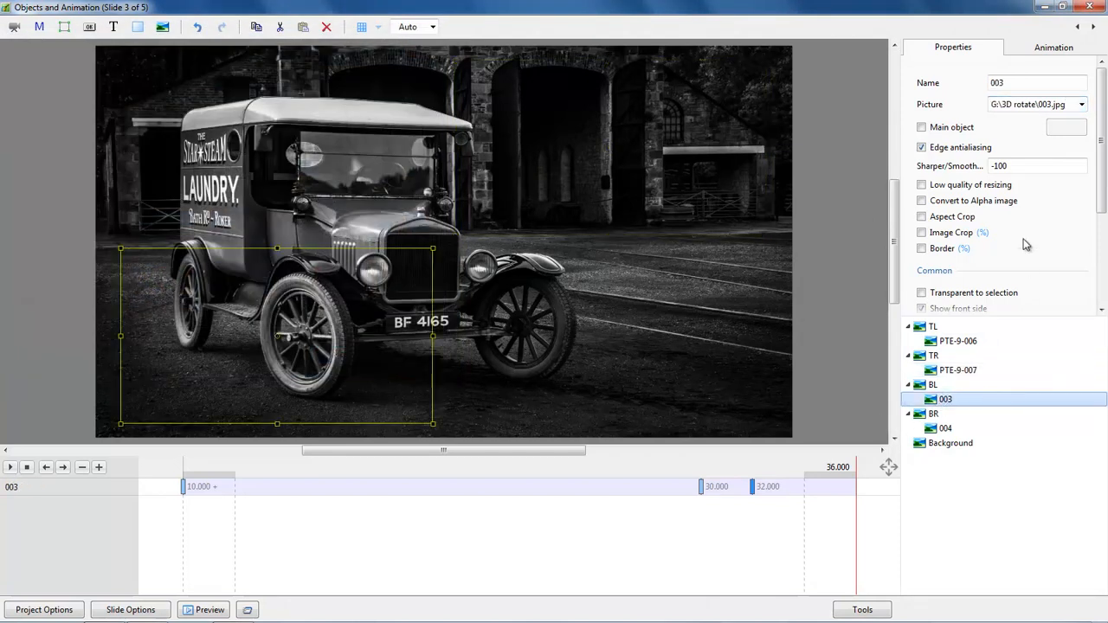
click(1082, 104)
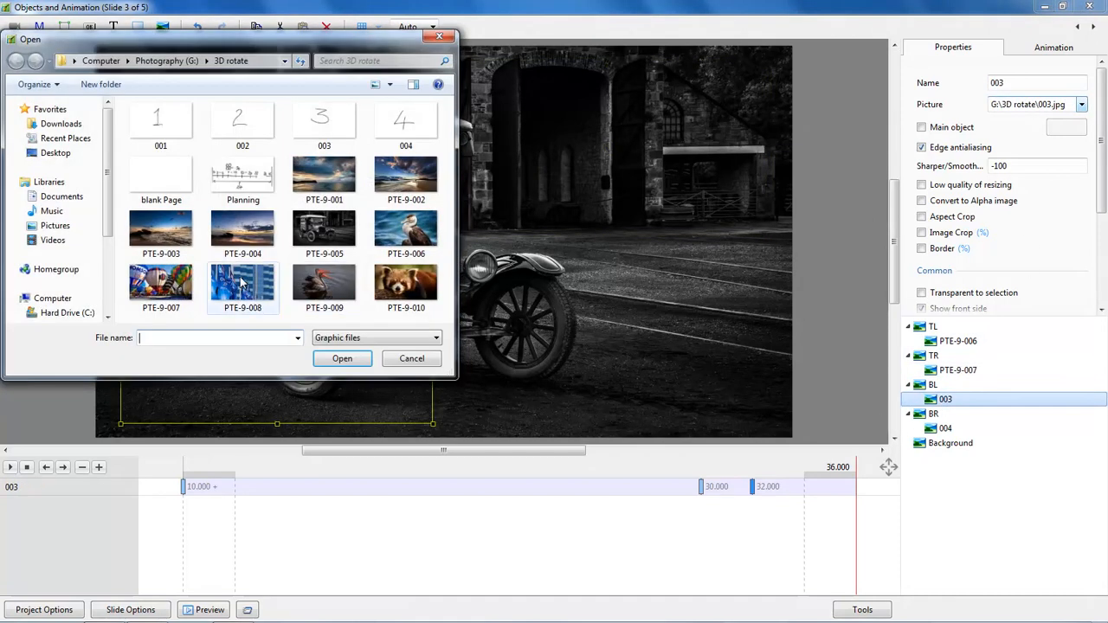
double_click(242, 283)
click(944, 429)
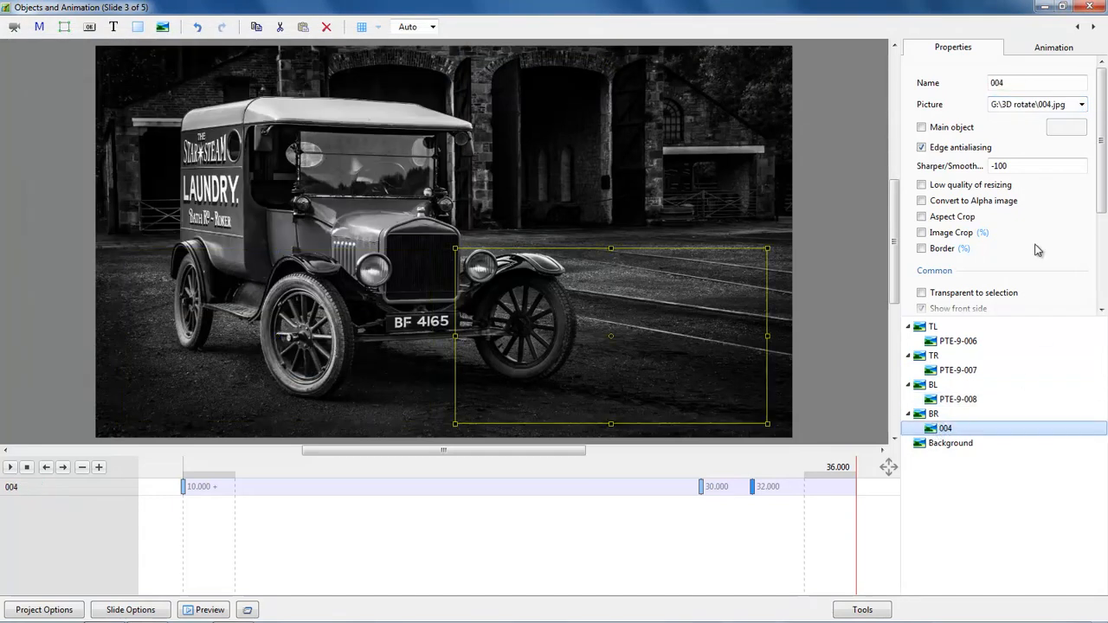
click(1082, 104)
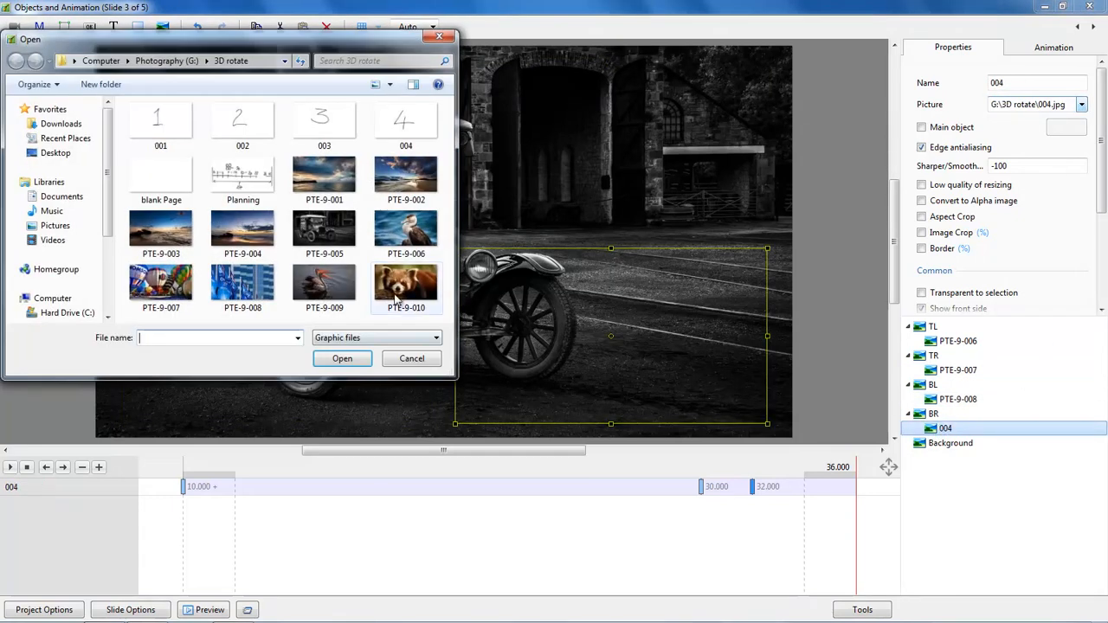
double_click(406, 286)
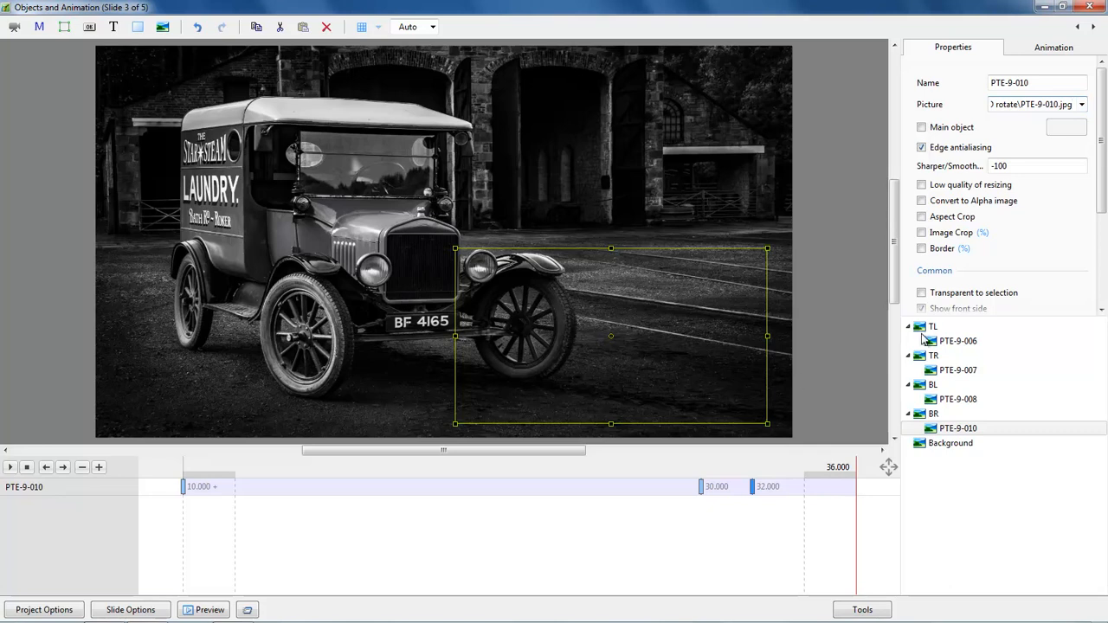
- Add a 0.8% wide border to all four child images, PTE-9-006, PTE-9-007, PTE-9-008 and PTE-9-010
ctrl+click(957, 399)
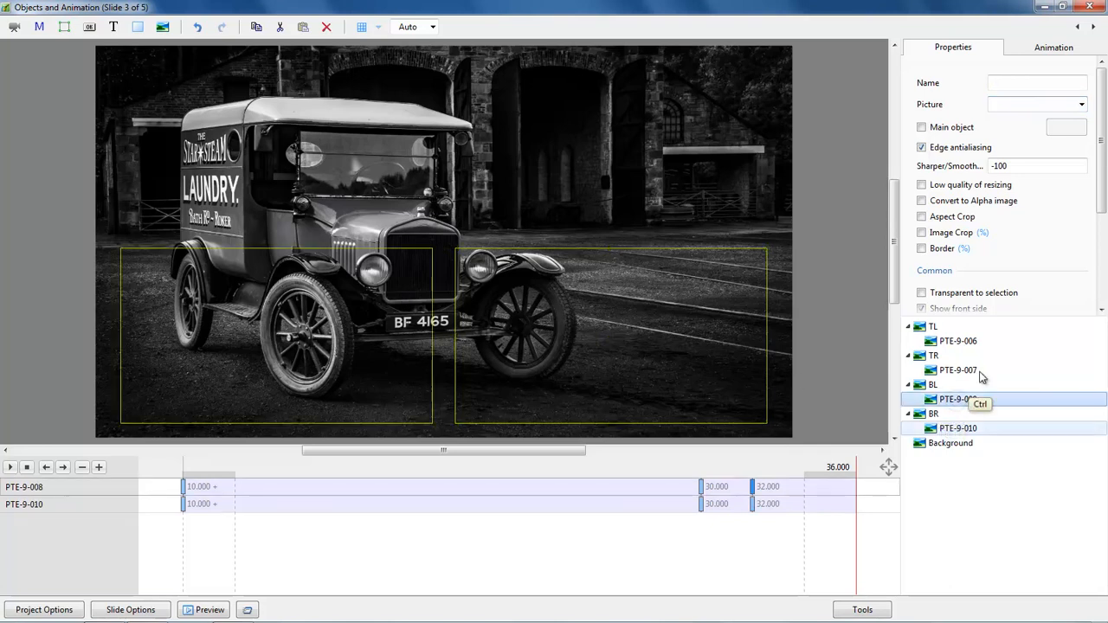
ctrl+click(959, 370)
ctrl+click(957, 343)
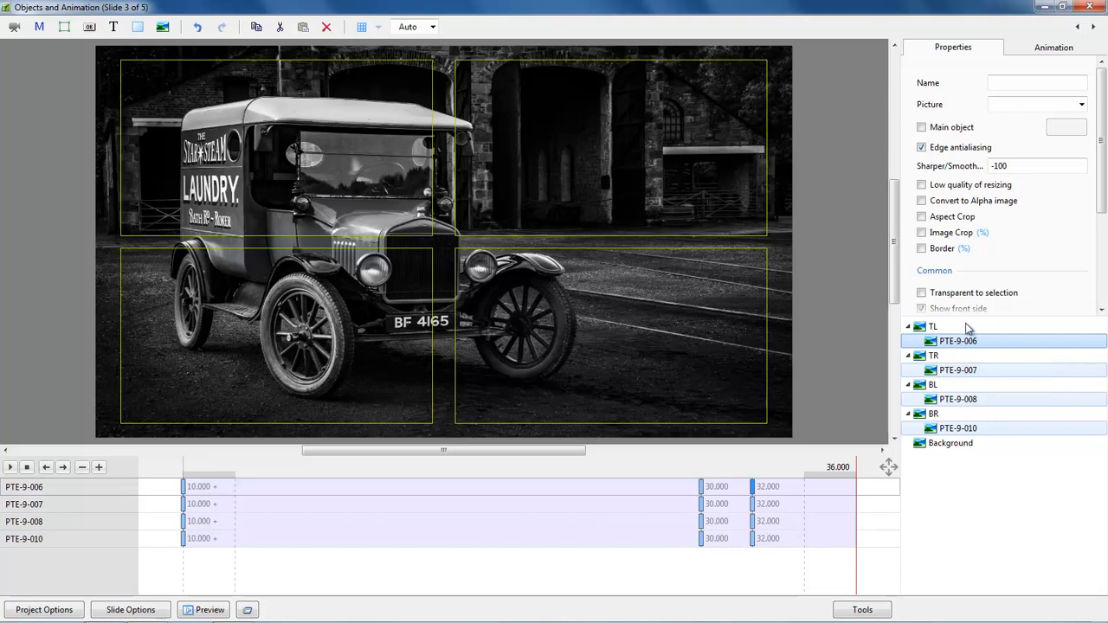
click(922, 249)
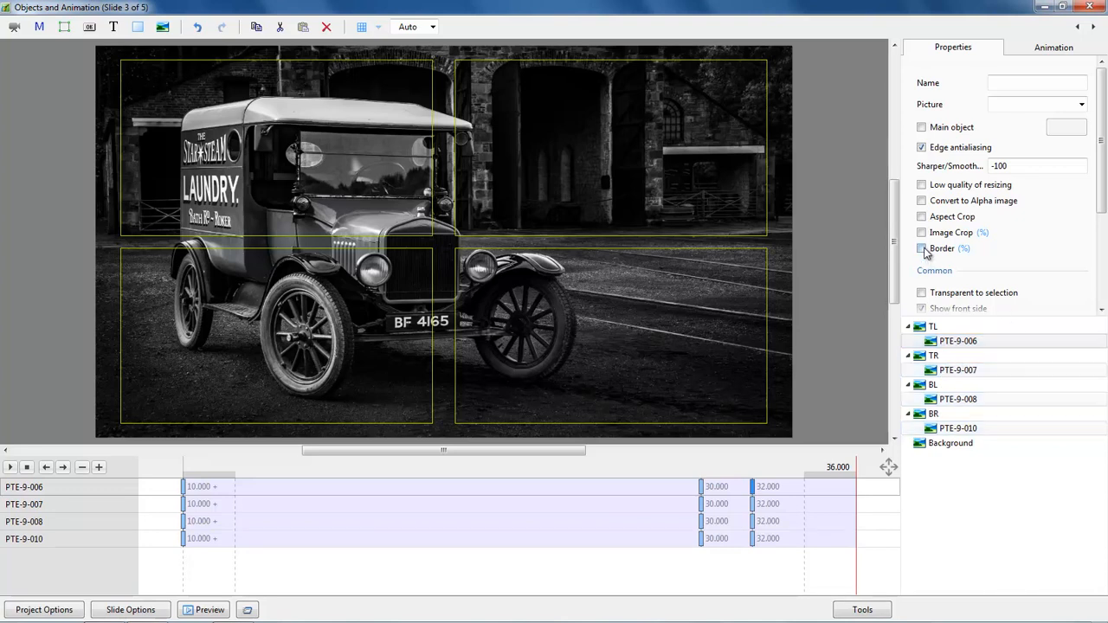
double_click(1000, 269)
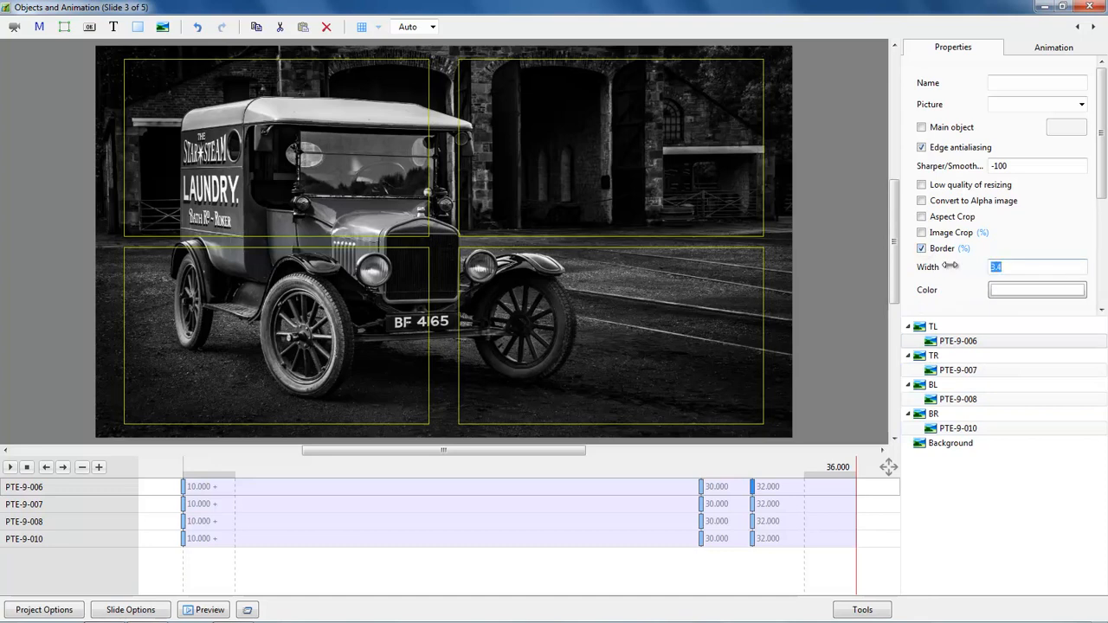
text(0.)
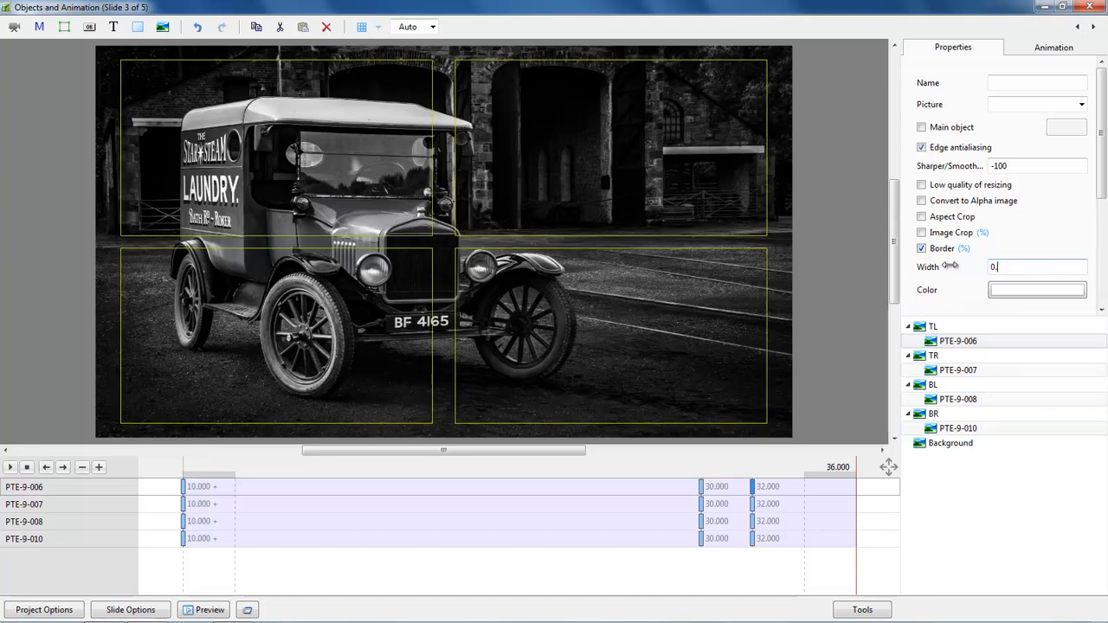
text(8)
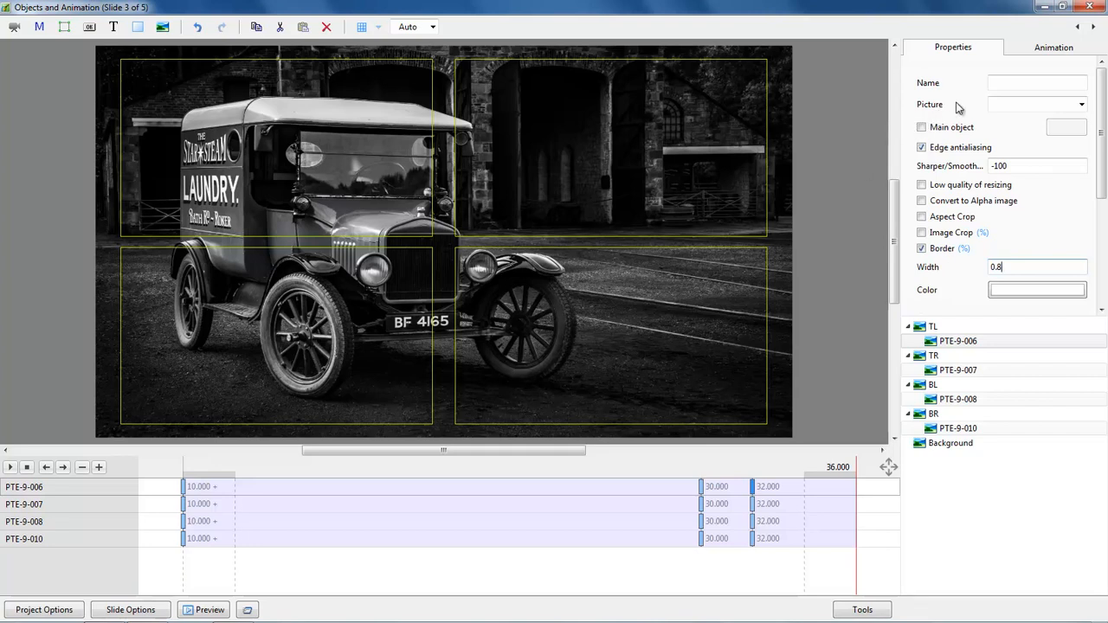
- Close the Objects and Animation editor and play the show from the pelican slide to review the finished rotation
click(1089, 9)
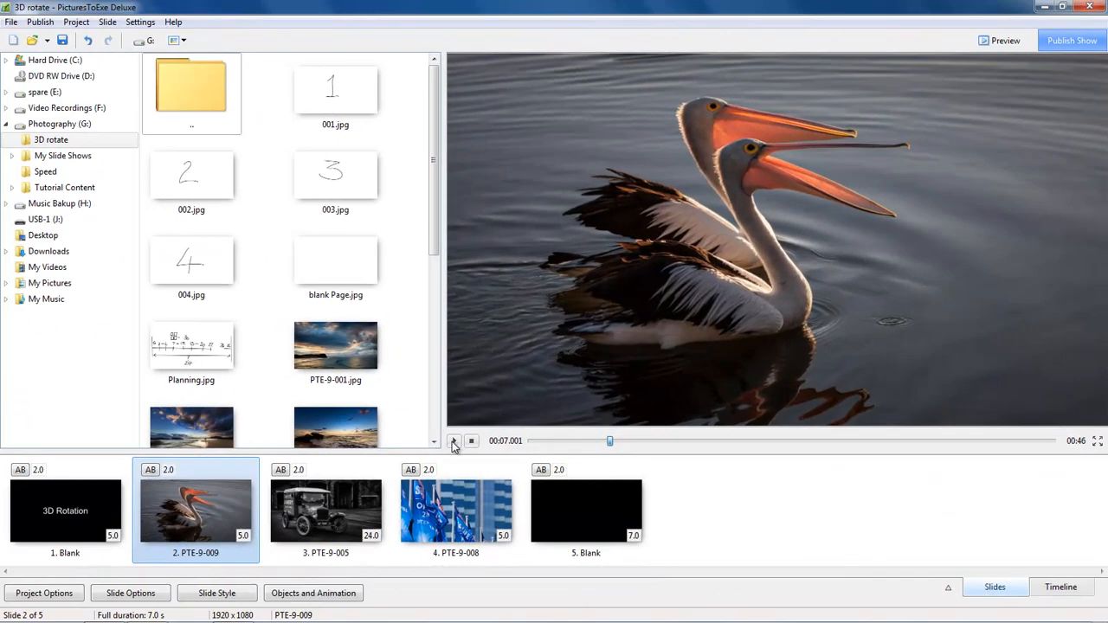
click(453, 441)
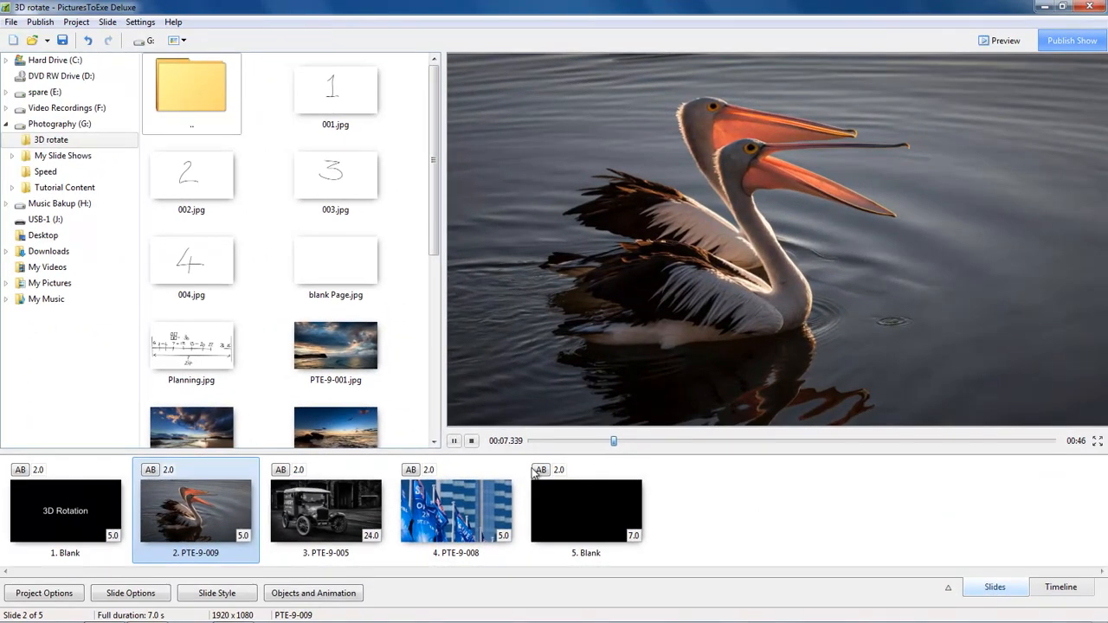